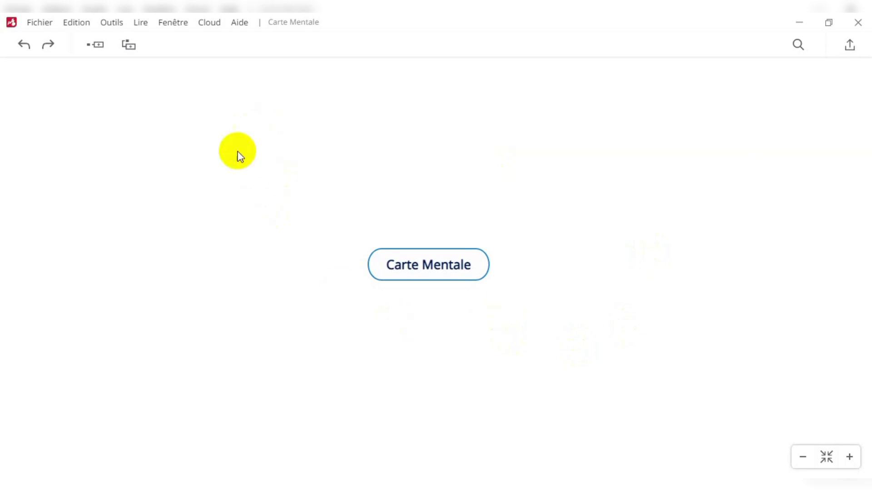
# Step: Open the dialog for creating a new diagram and shift it slightly within the window
pyautogui.click(33, 22)
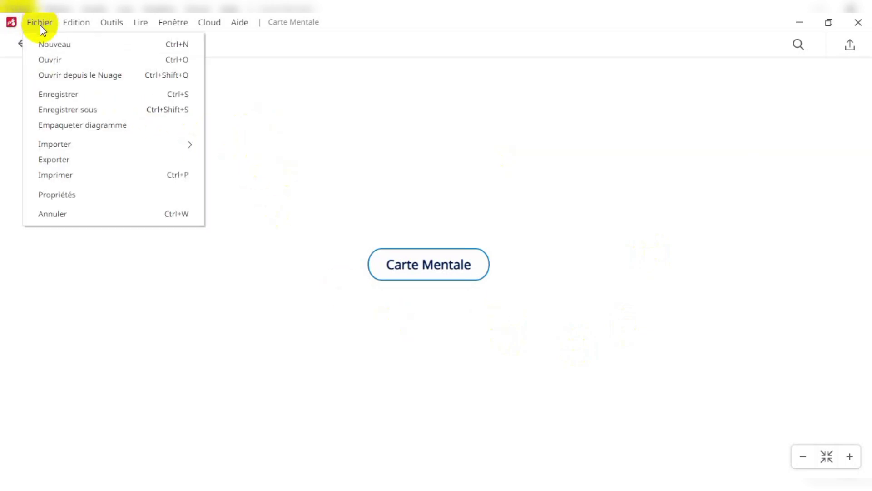
pyautogui.click(54, 44)
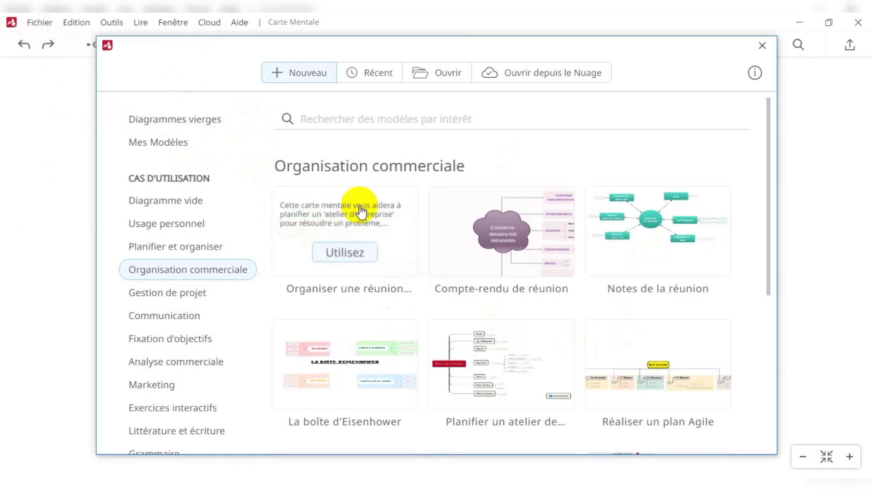
pyautogui.moveTo(446, 286)
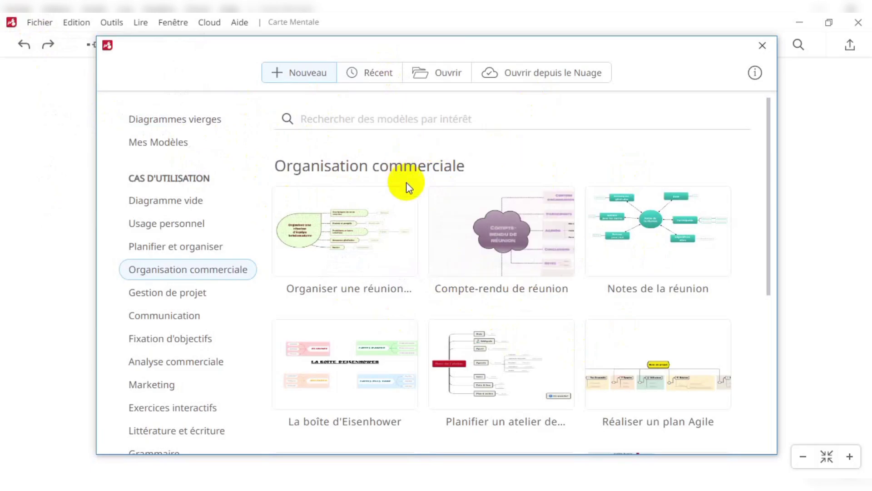
pyautogui.moveTo(503, 47)
pyautogui.mouseDown()
pyautogui.moveTo(551, 48)
pyautogui.moveTo(471, 39)
pyautogui.moveTo(493, 42)
pyautogui.mouseUp()
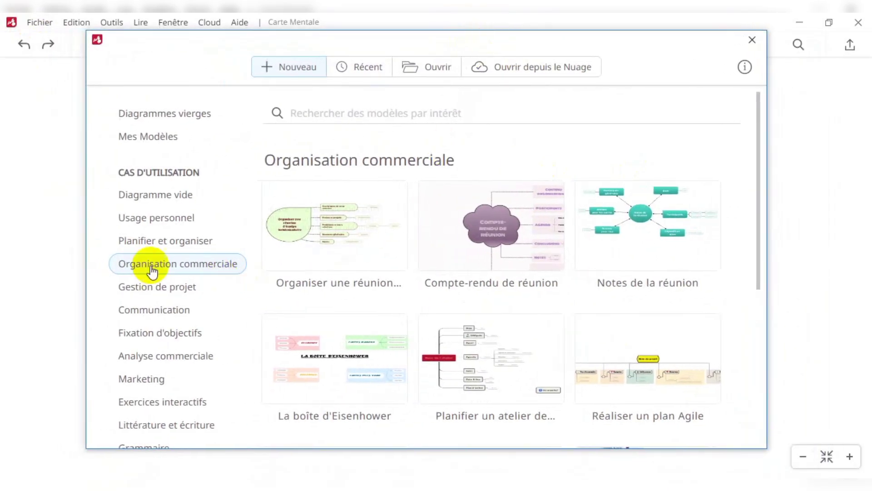
# Step: Browse the template gallery through Diagrammes vierges, Mes Modèles and the use-case categories from Usage personnel to Marketing
pyautogui.click(152, 114)
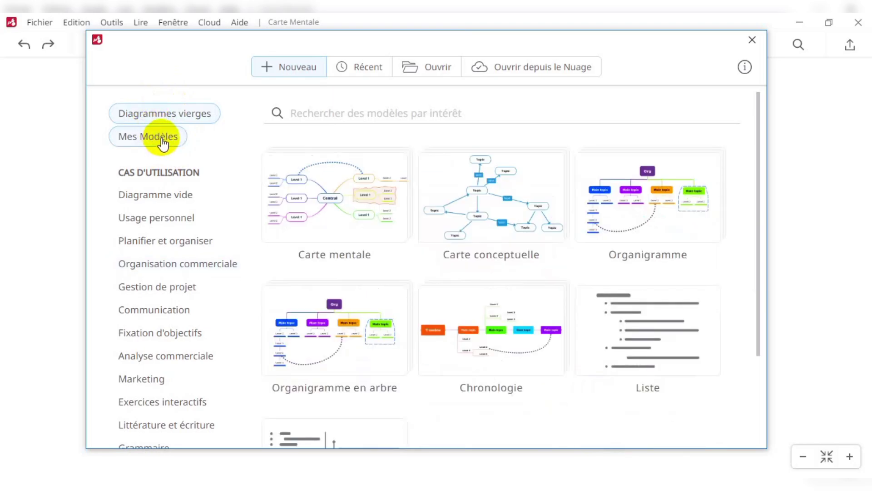
pyautogui.click(162, 143)
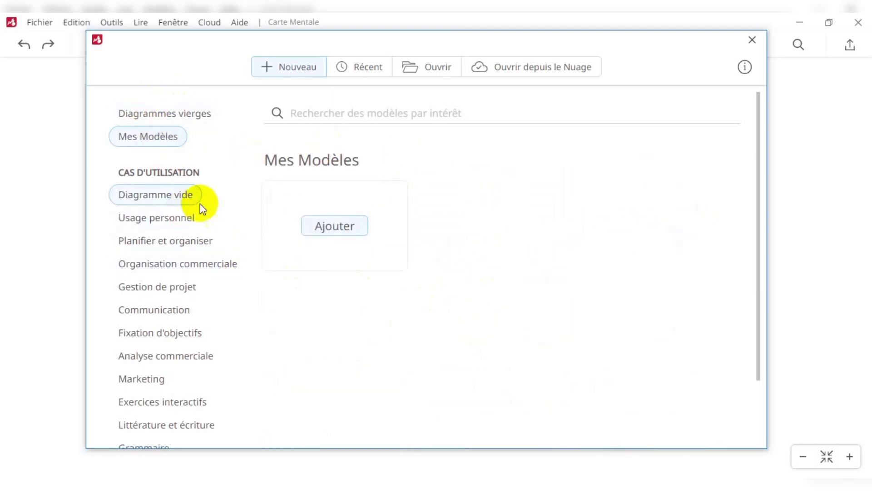
pyautogui.click(170, 224)
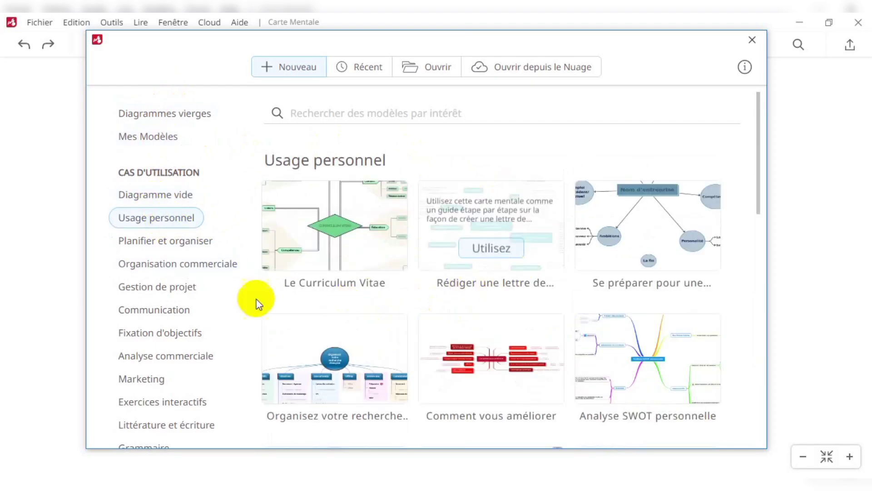
pyautogui.click(167, 247)
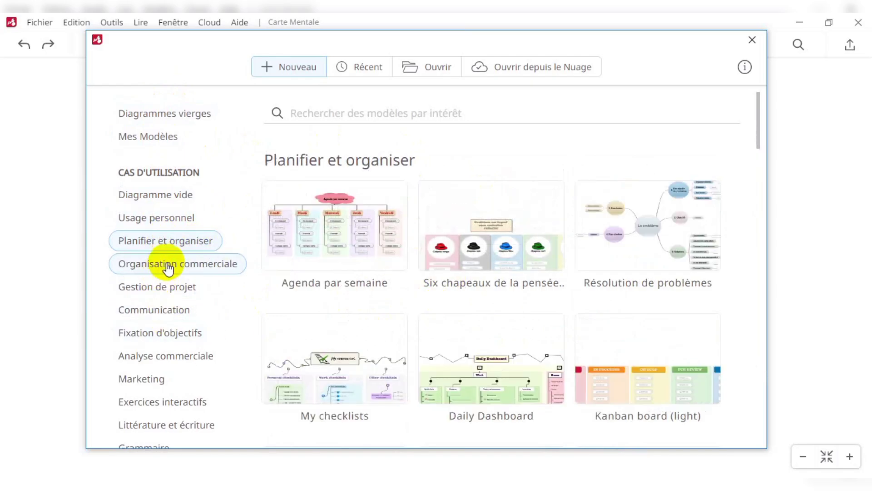
pyautogui.click(168, 265)
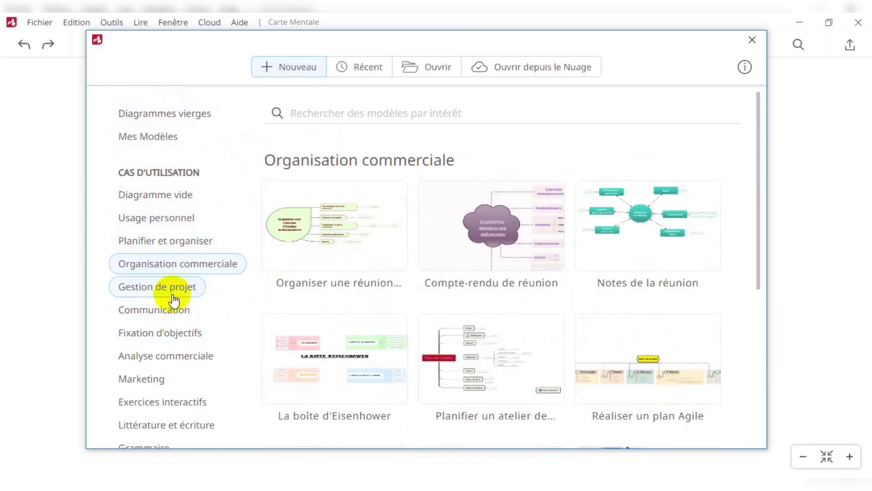
pyautogui.click(174, 299)
pyautogui.click(172, 310)
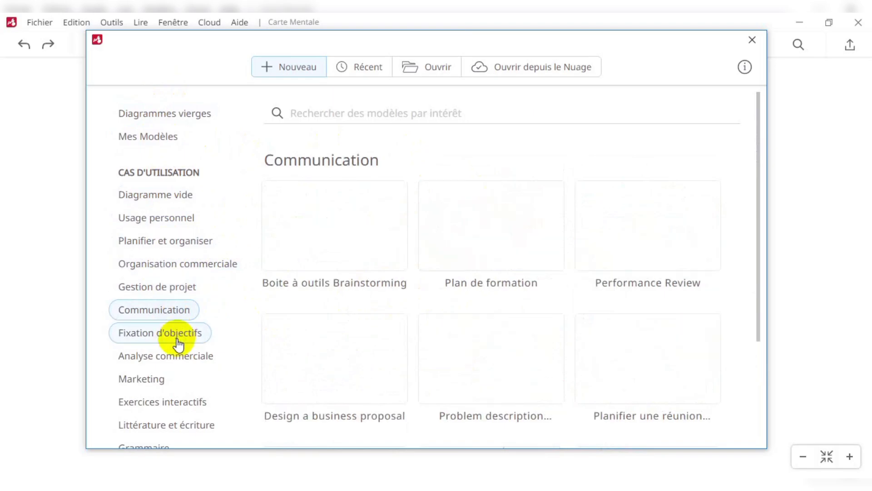
pyautogui.click(178, 344)
pyautogui.scroll(-2, 174, 363)
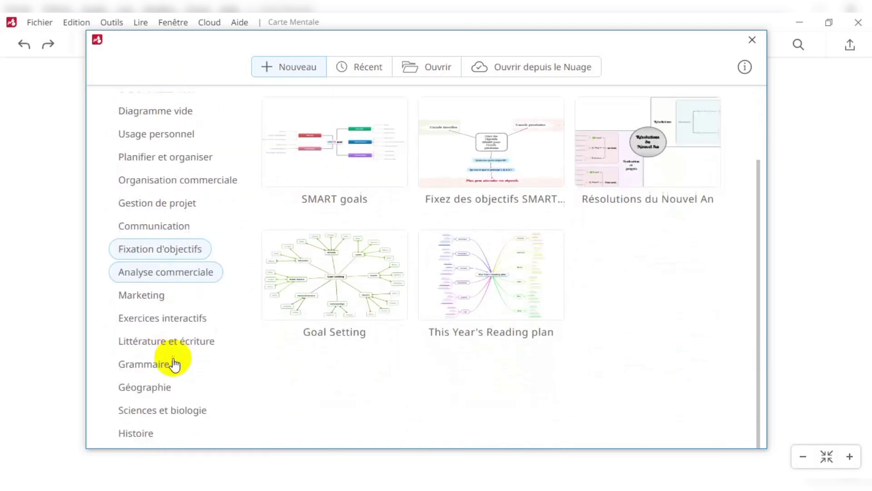
pyautogui.click(172, 299)
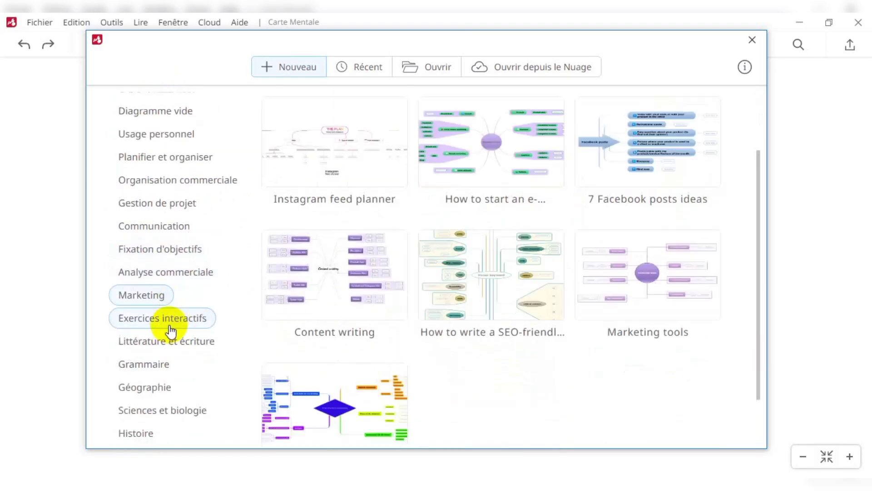
pyautogui.scroll(-2, 170, 332)
pyautogui.scroll(4, 169, 336)
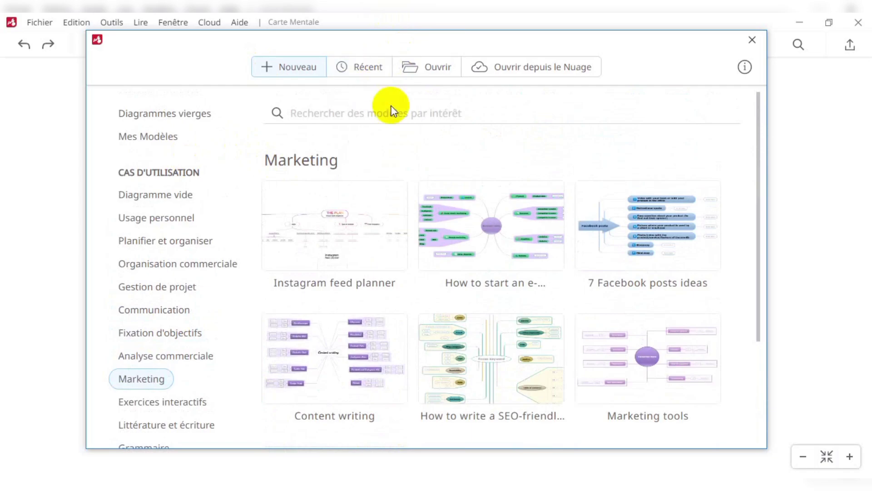
# Step: Check the recent files and the file formats supported for opening, and return to the new-diagram templates
pyautogui.click(366, 72)
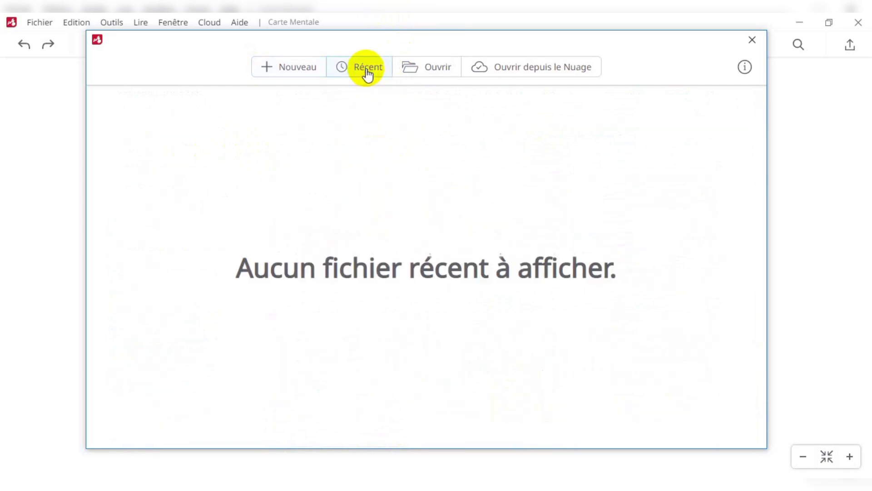
pyautogui.click(434, 71)
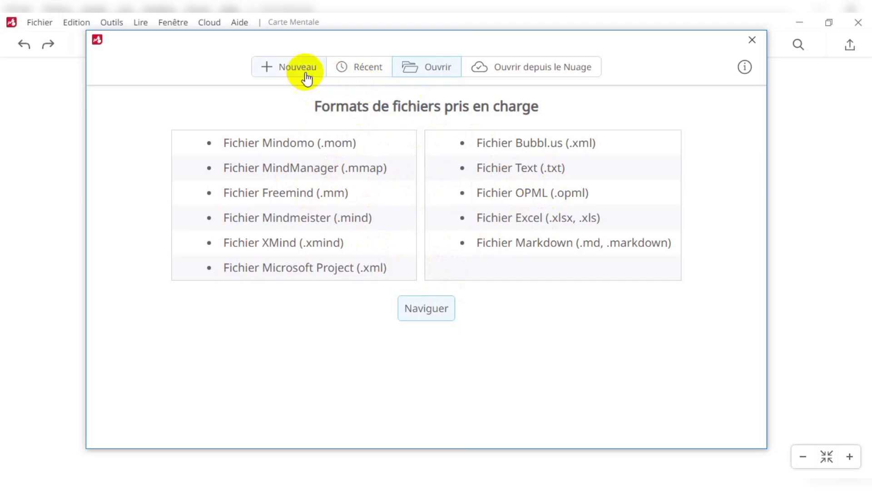
pyautogui.click(292, 72)
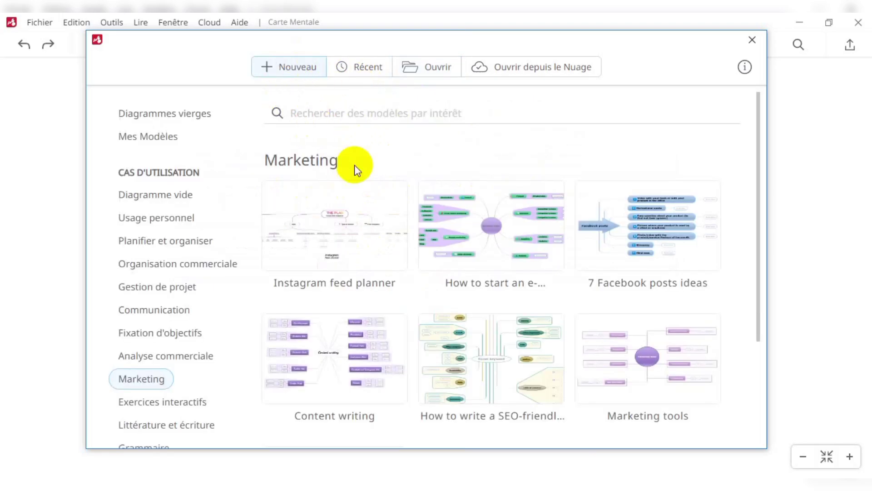
# Step: Show the blank diagrams and examine the Carte mentale, Carte conceptuelle and Organigramme descriptions
pyautogui.click(159, 137)
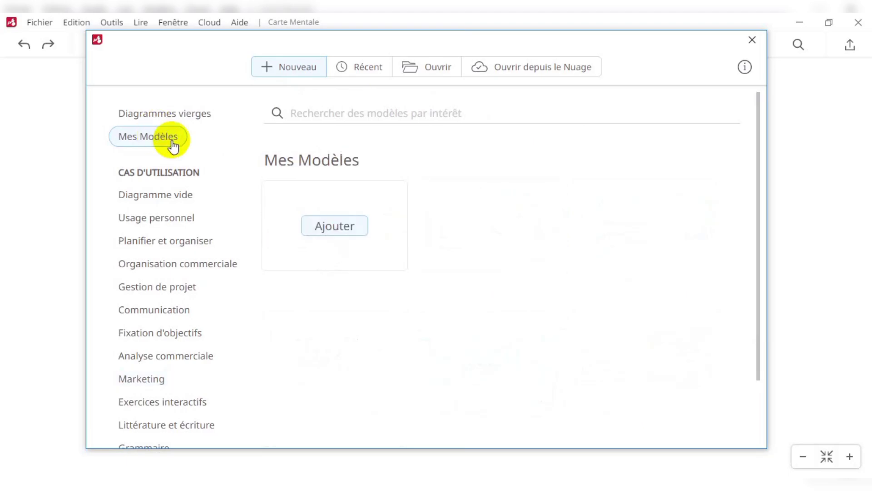
pyautogui.click(162, 116)
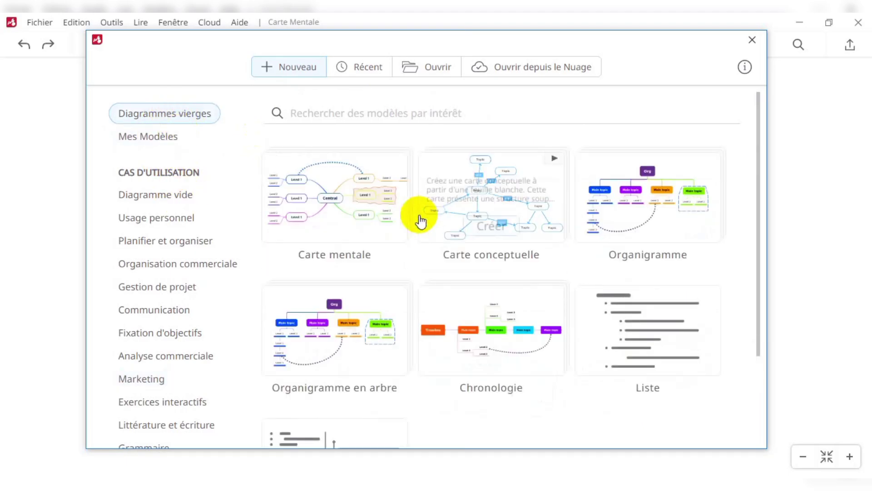
pyautogui.moveTo(371, 275)
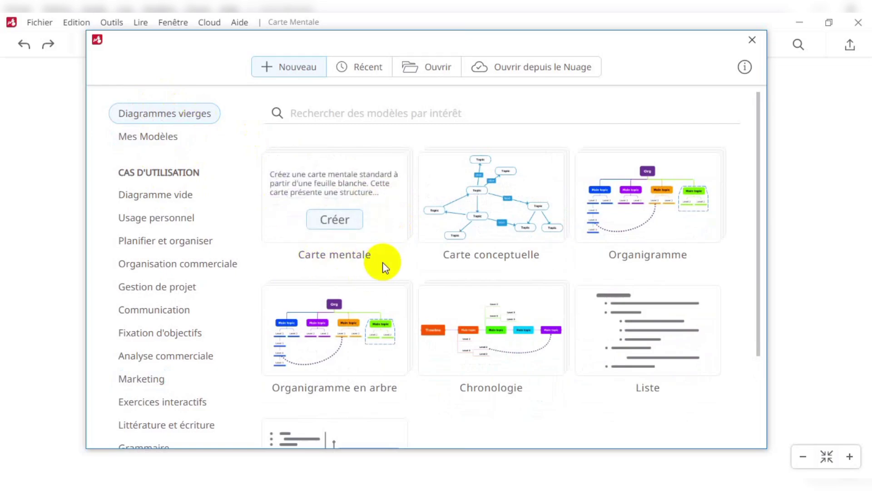
pyautogui.moveTo(566, 257)
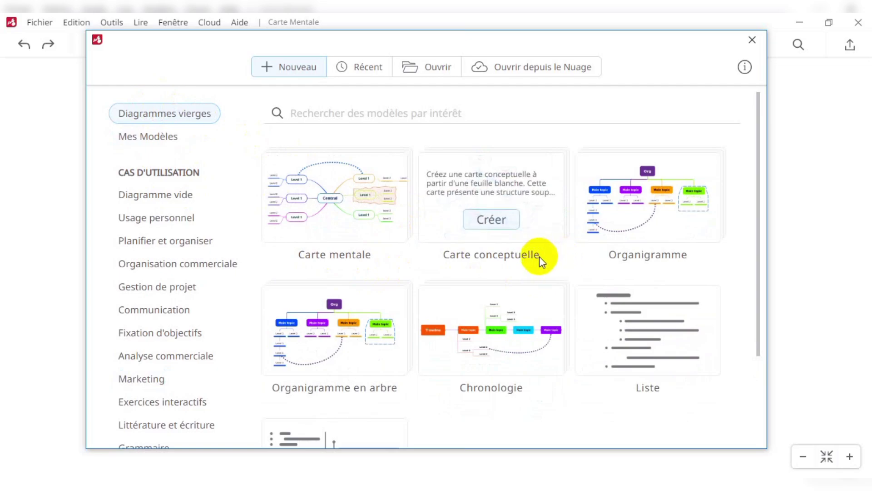
pyautogui.moveTo(608, 264)
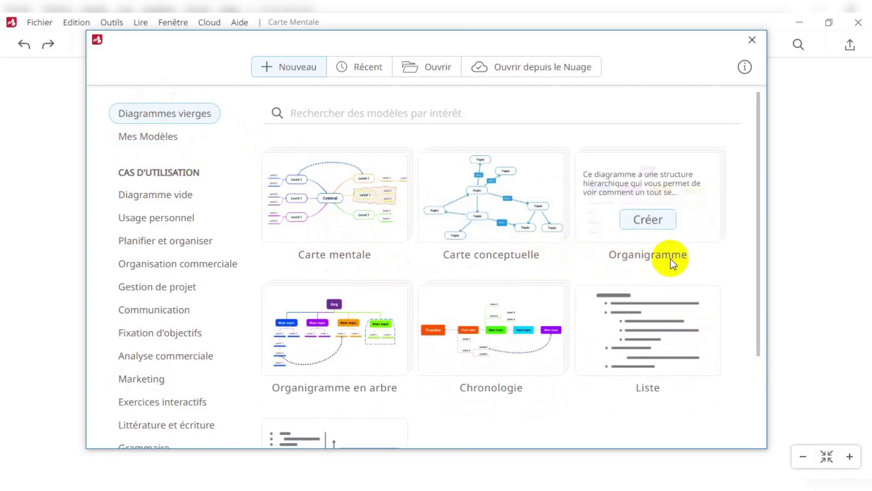
pyautogui.moveTo(679, 231)
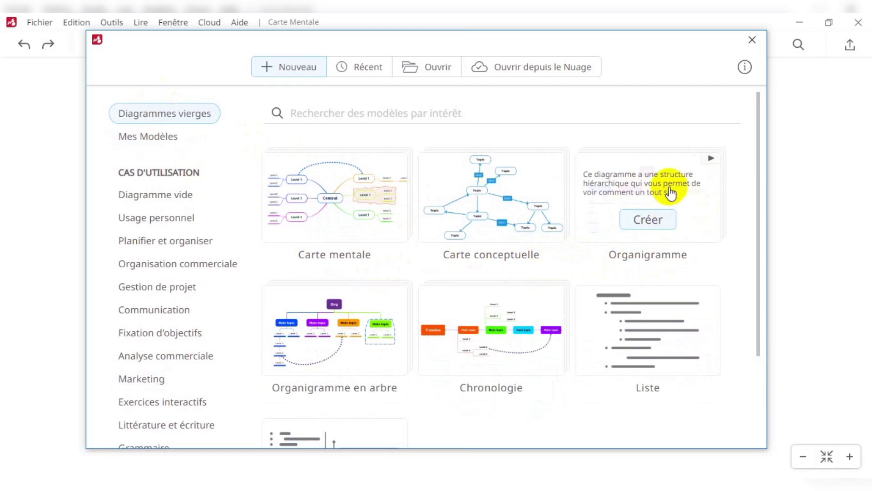
# Step: Examine the design variants of the blank Organigramme and return to all blank diagram types
pyautogui.click(712, 161)
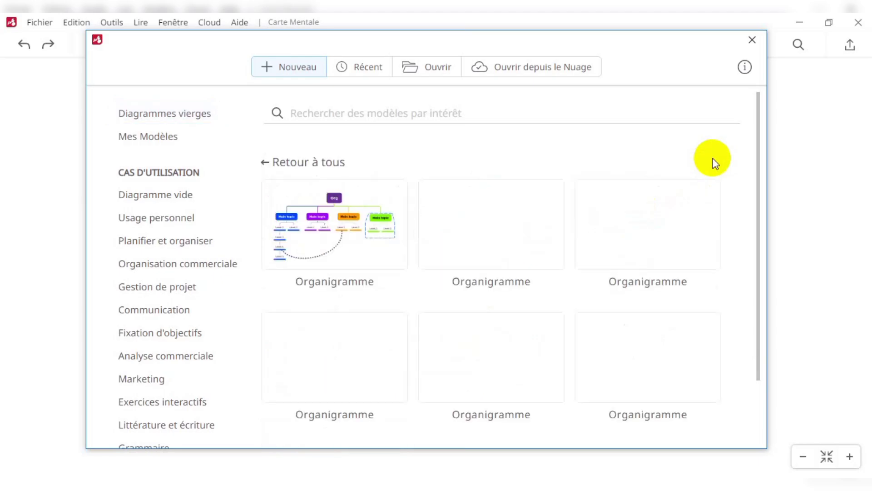
pyautogui.moveTo(483, 241)
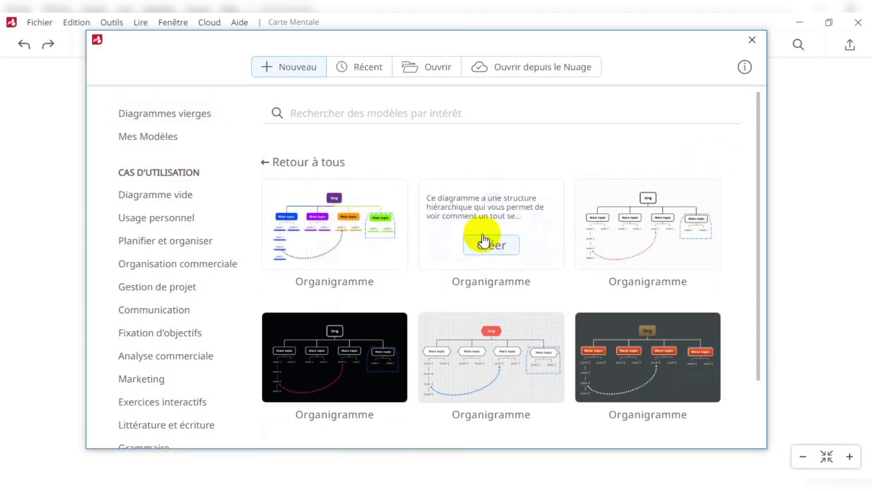
pyautogui.scroll(-2, 545, 267)
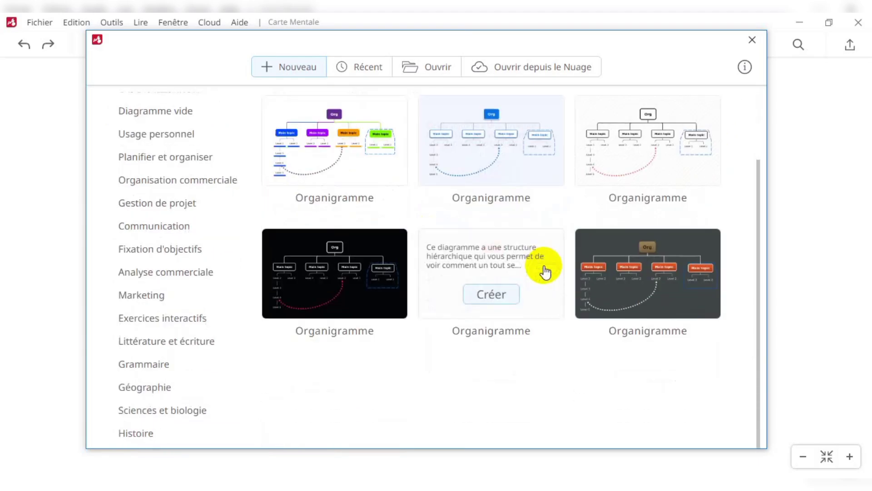
pyautogui.scroll(2, 544, 268)
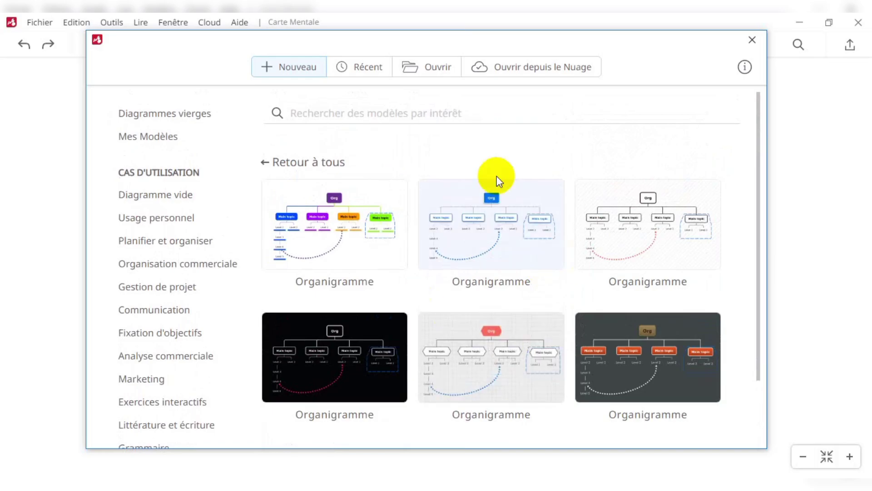
pyautogui.moveTo(454, 262)
pyautogui.click(266, 163)
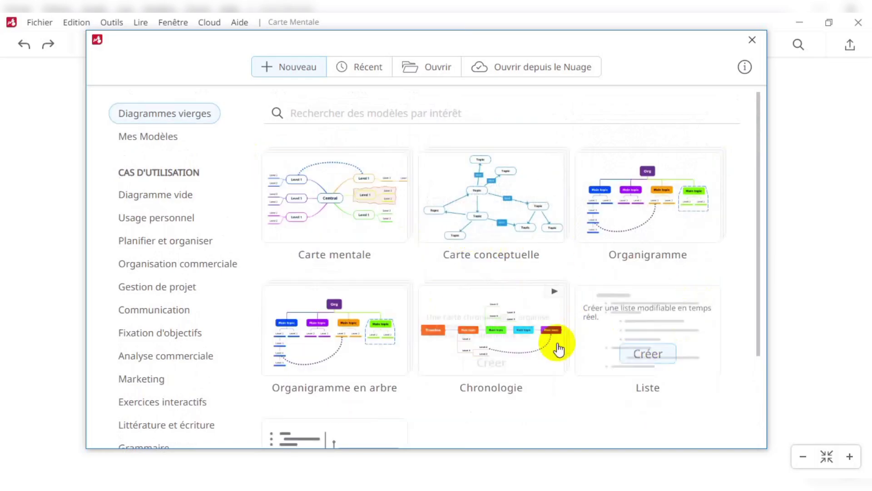
# Step: Examine the remaining blank diagram types: Liste, Chronologie, Organigramme en arbre and Diagramme de Gantt
pyautogui.moveTo(627, 385)
pyautogui.moveTo(448, 392)
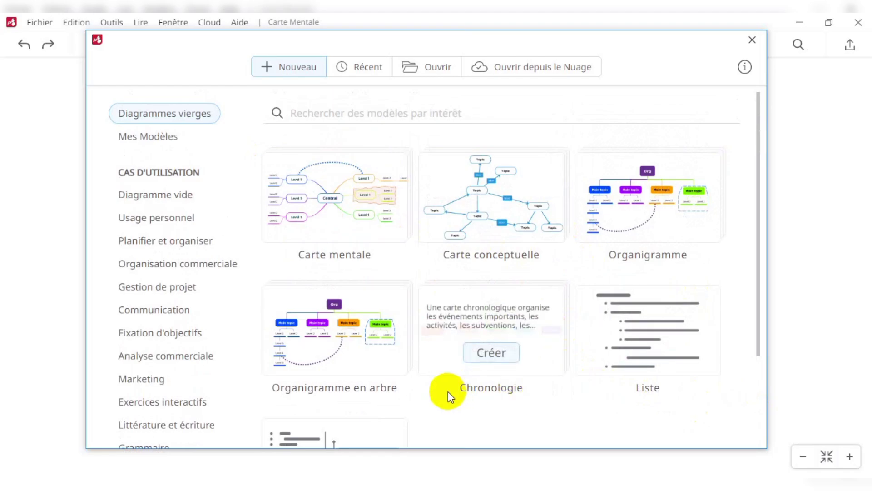
pyautogui.scroll(-2, 399, 383)
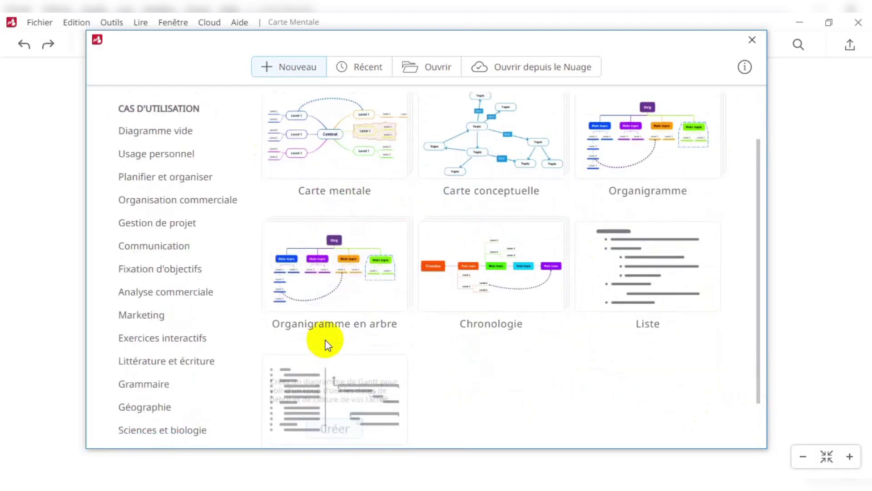
pyautogui.moveTo(339, 332)
pyautogui.scroll(-2, 418, 345)
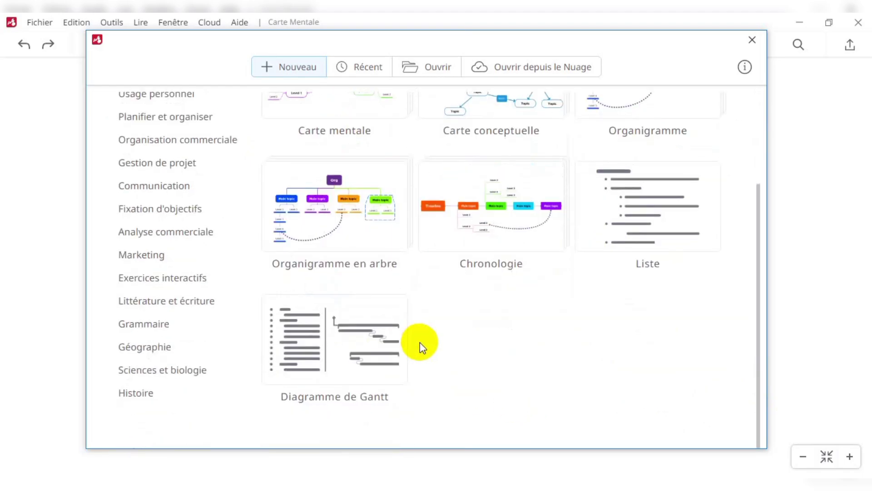
pyautogui.moveTo(361, 392)
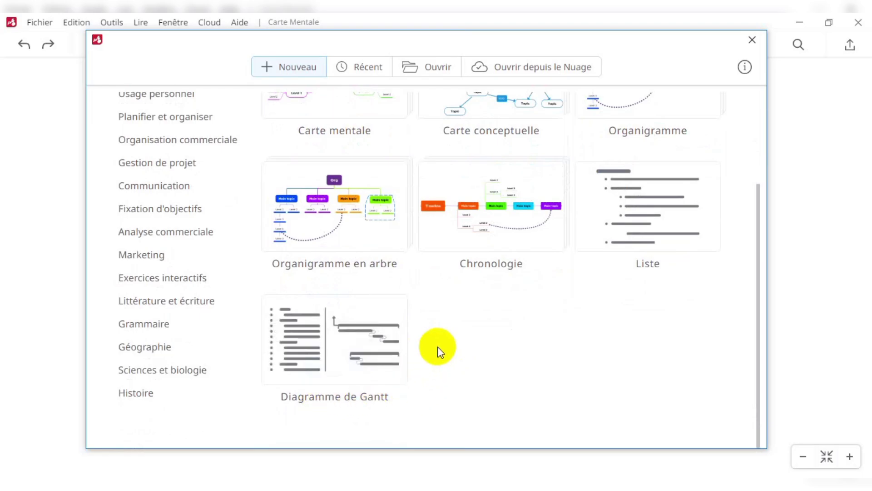
pyautogui.scroll(4, 498, 388)
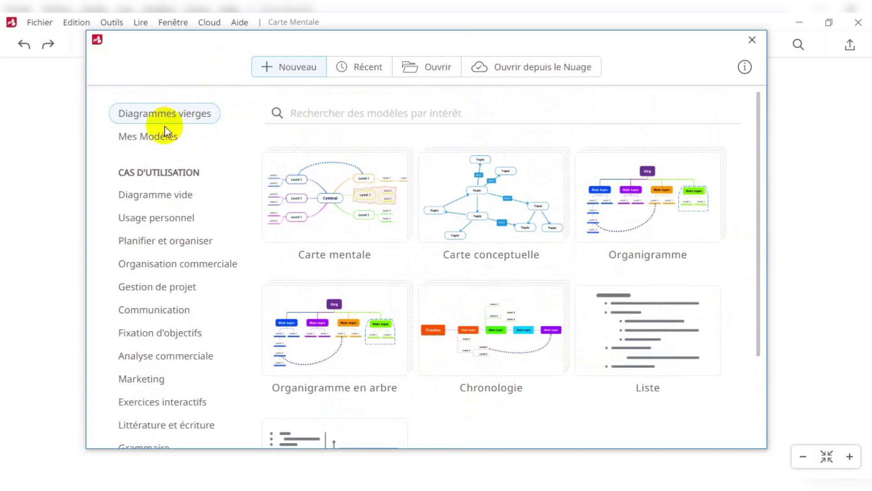
# Step: Show the design variants of the blank Carte mentale and examine the available styles
pyautogui.moveTo(296, 241)
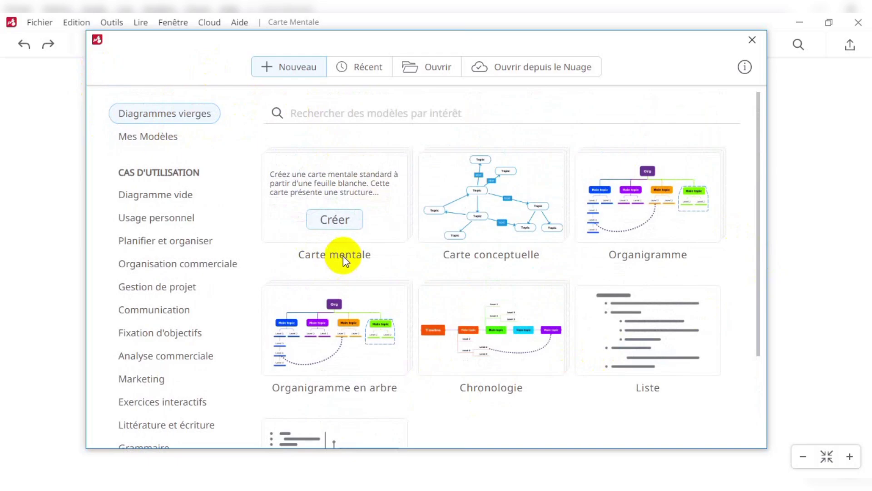
pyautogui.click(399, 157)
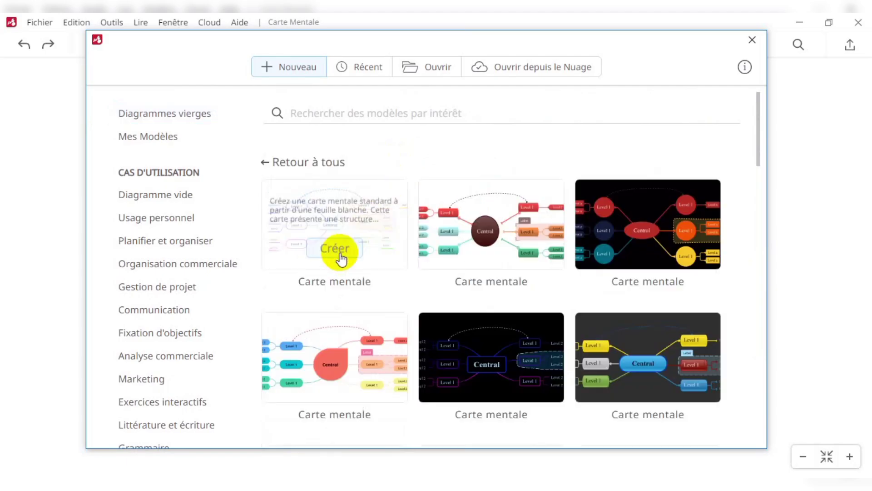
pyautogui.scroll(-3, 636, 368)
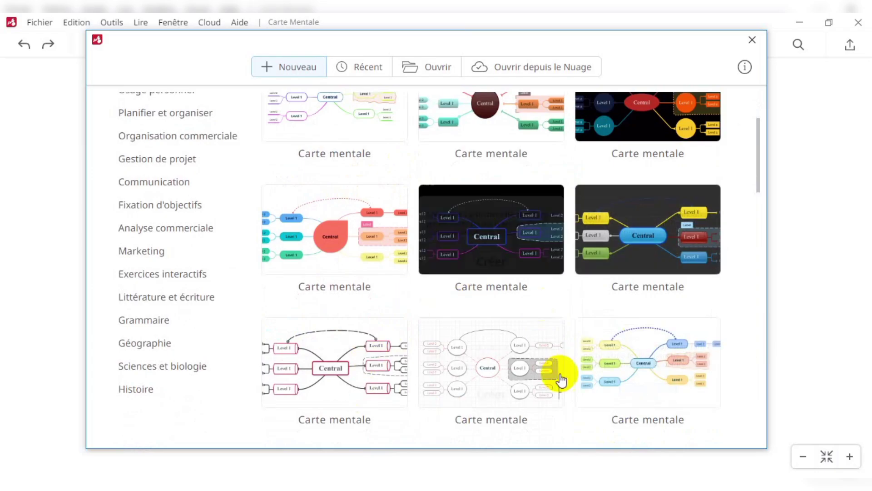
pyautogui.scroll(-4, 516, 313)
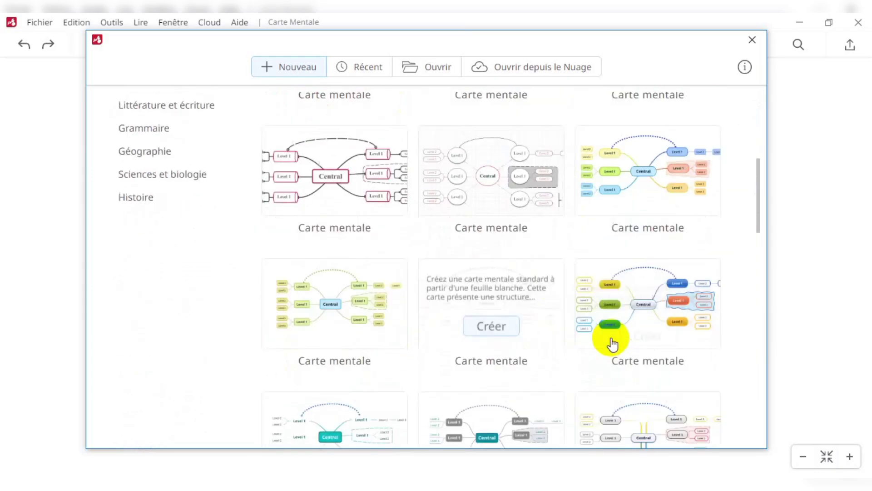
pyautogui.scroll(1, 609, 344)
pyautogui.scroll(-4, 446, 296)
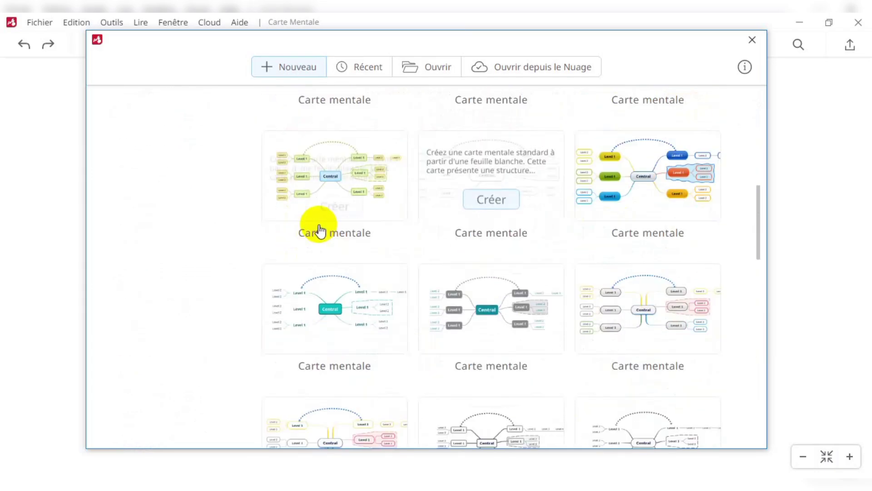
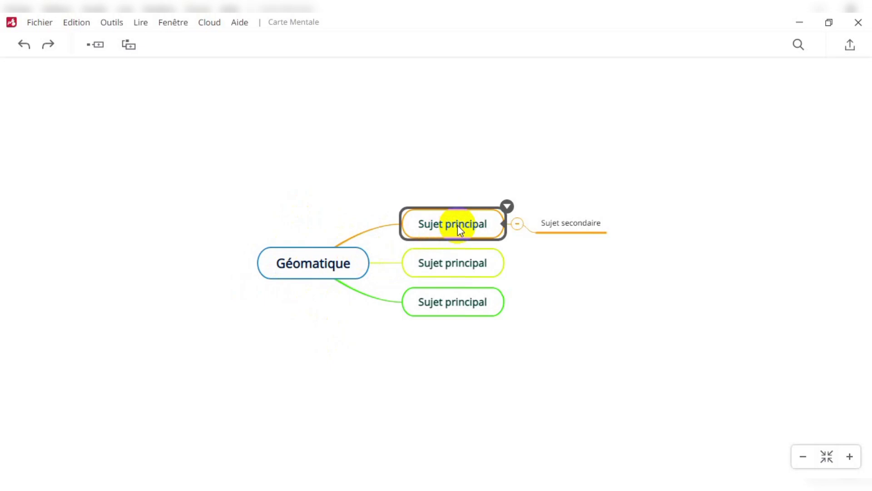
# Step: Rename the upper main topic of the Géomatique map, the one with a secondary topic, as Télédétection
pyautogui.click(348, 255)
pyautogui.click(449, 222)
pyautogui.doubleClick(461, 229)
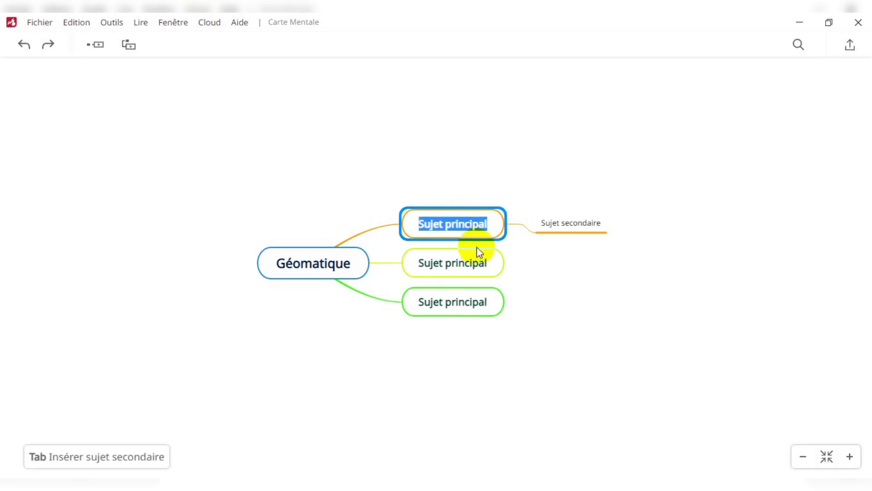
pyautogui.write('T')
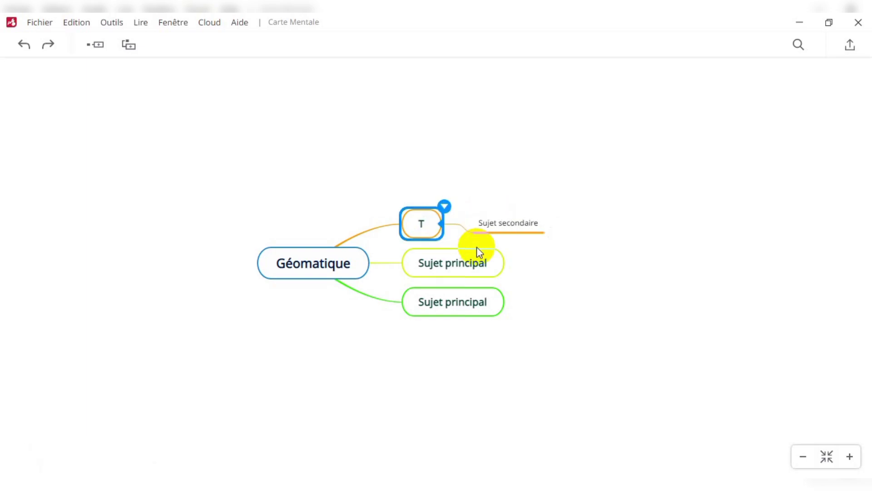
pyautogui.write('élé')
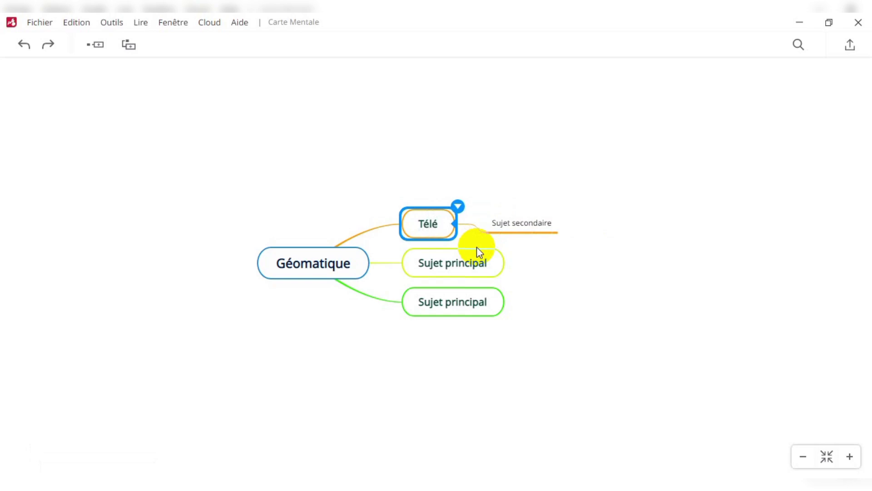
pyautogui.write('té')
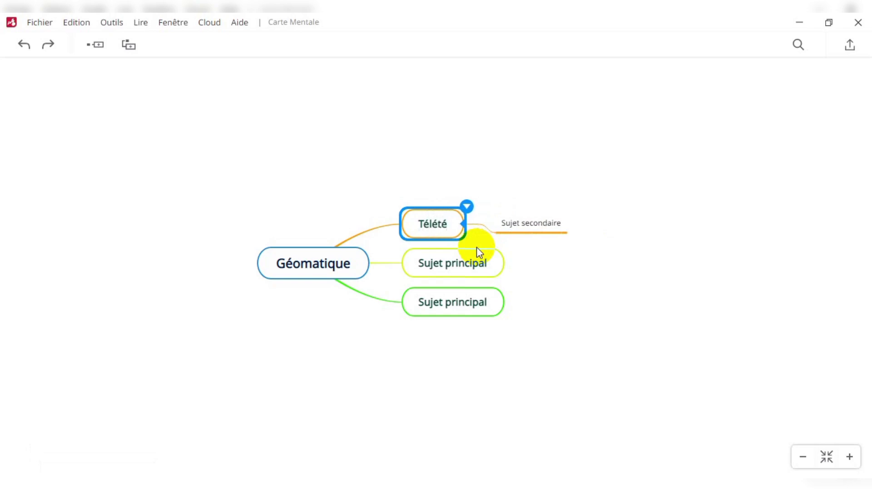
pyautogui.press('BackSpace')
pyautogui.press('BackSpace')
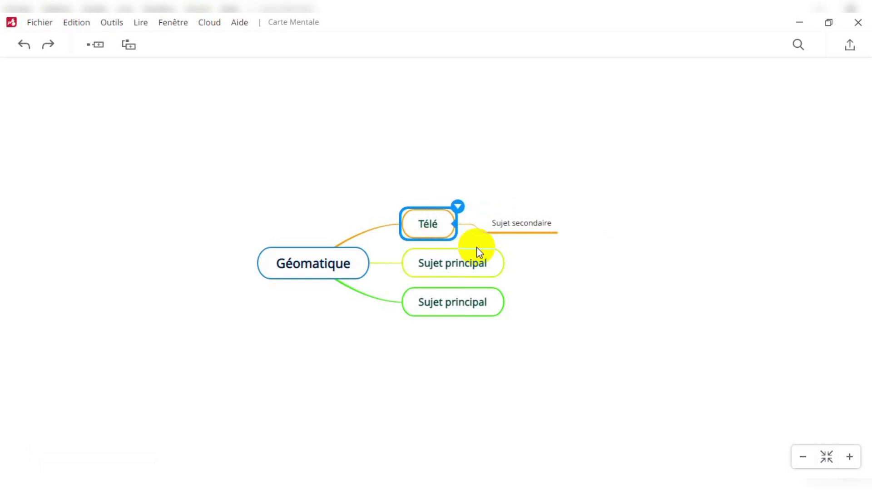
pyautogui.write('dét')
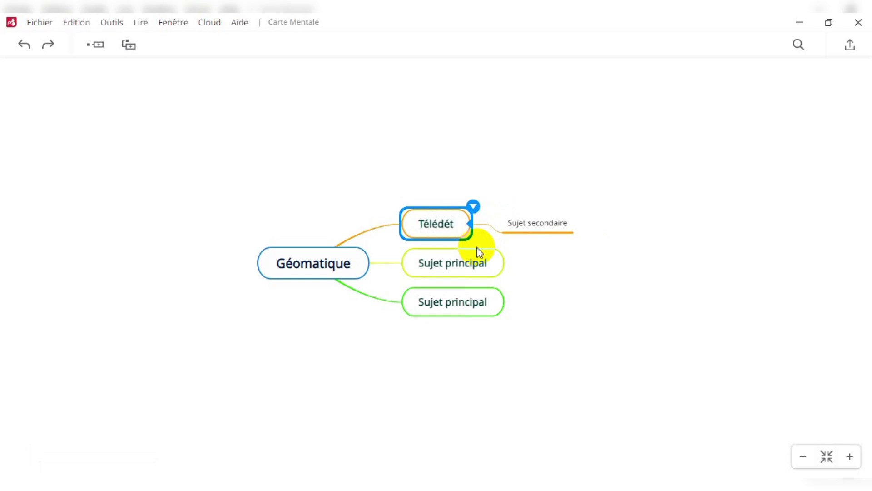
pyautogui.write('ection')
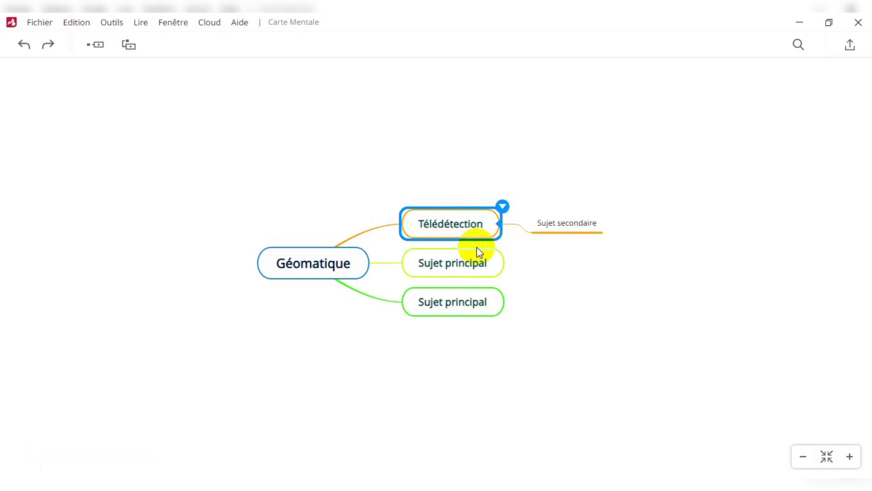
pyautogui.click(531, 287)
pyautogui.click(467, 217)
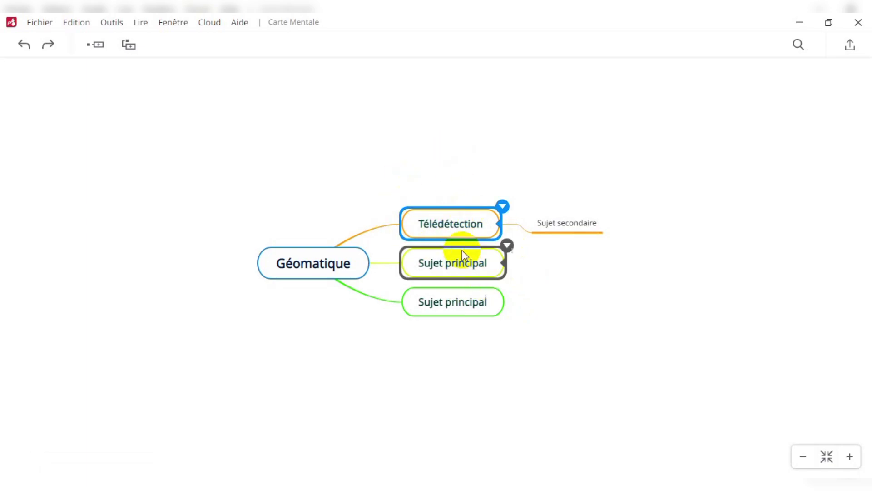
pyautogui.moveTo(433, 235)
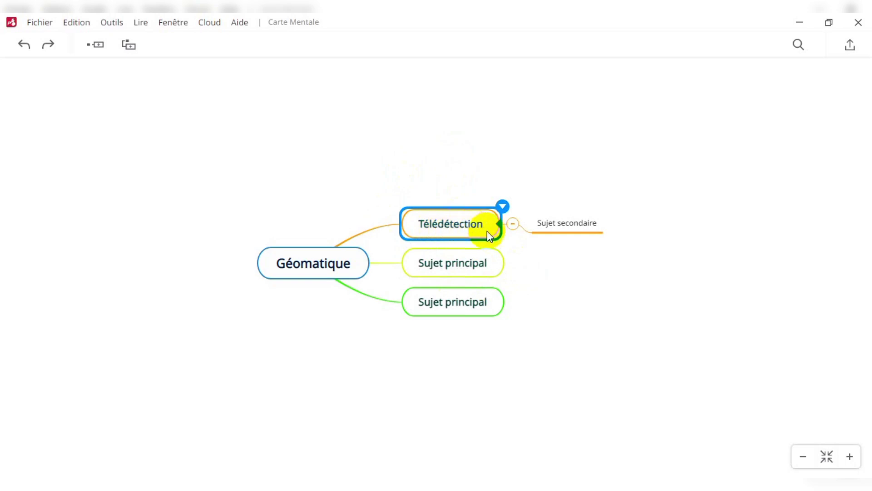
# Step: Rename the middle main topic, below Télédétection, as Cartographie
pyautogui.click(480, 269)
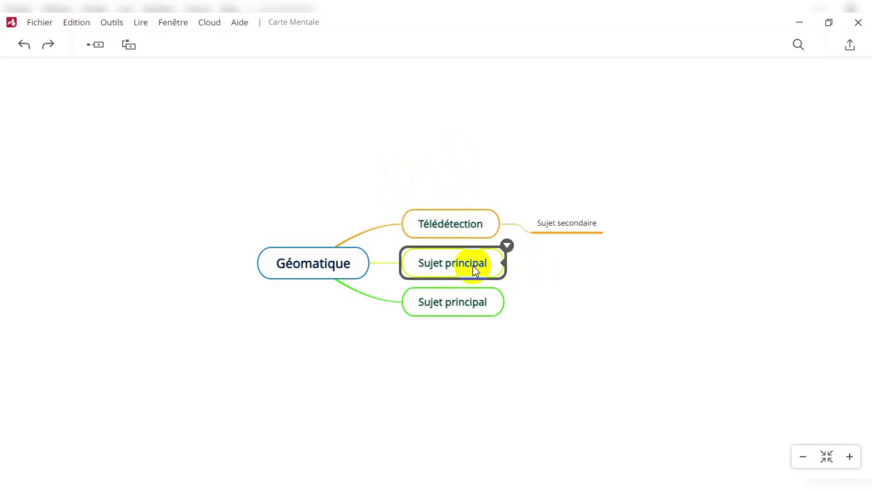
pyautogui.doubleClick(472, 265)
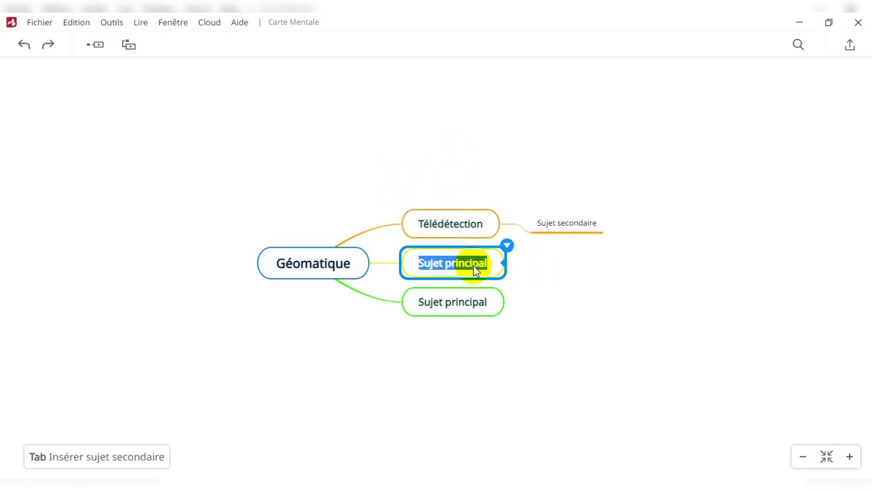
pyautogui.write('Cart')
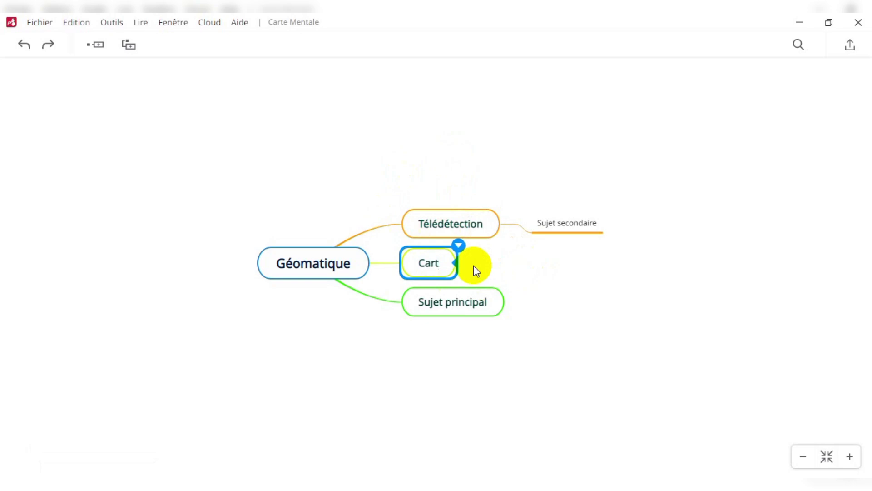
pyautogui.write('ogra')
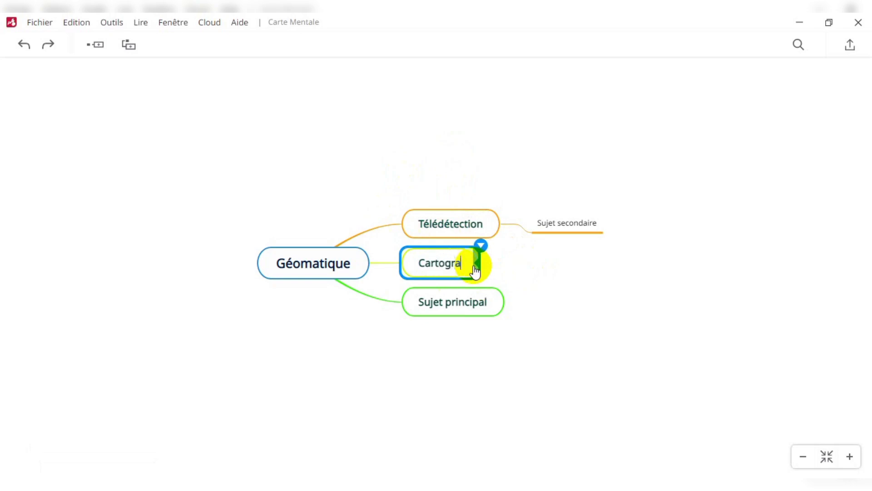
pyautogui.write('phie')
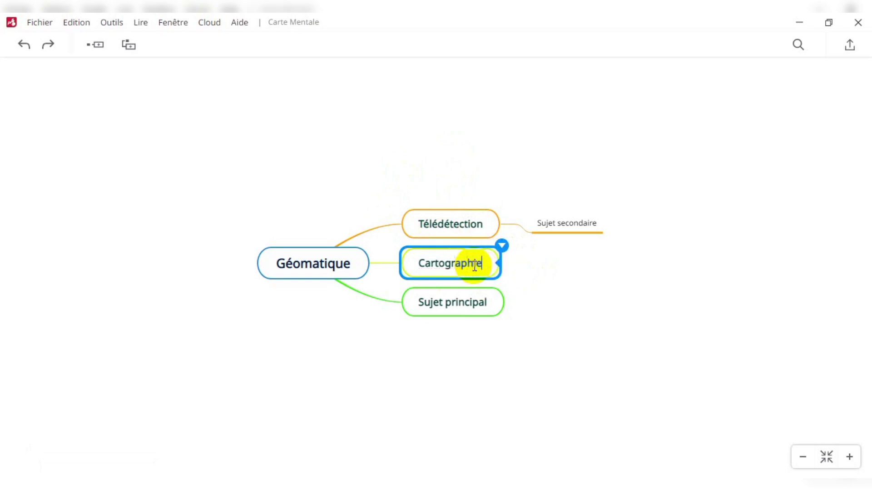
pyautogui.click(530, 343)
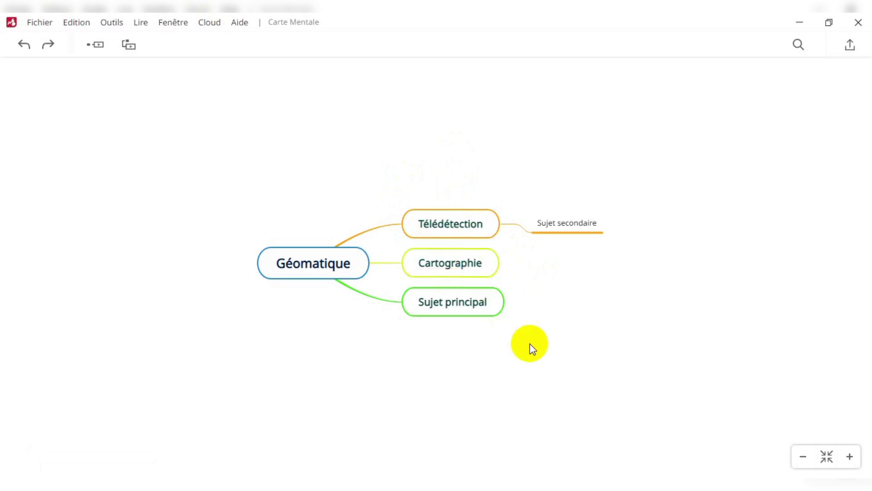
# Step: Rename the remaining main topic, below Cartographie, as Photogramétrie
pyautogui.click(480, 311)
pyautogui.click(479, 309)
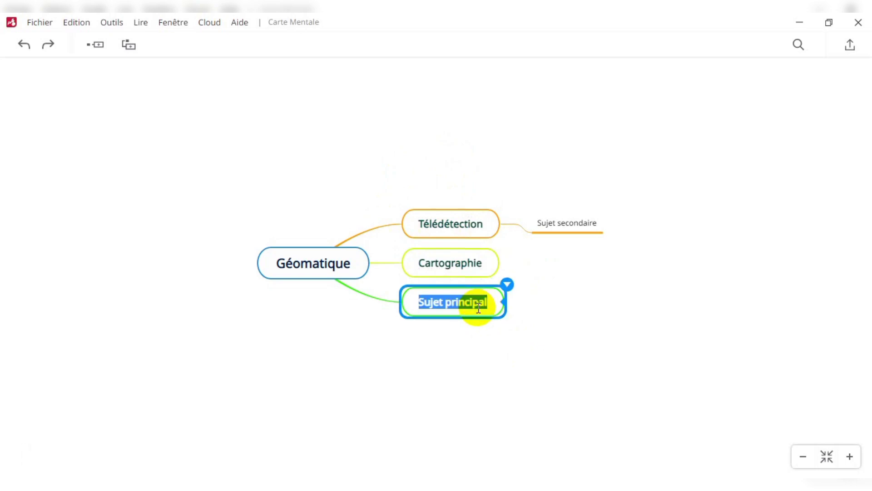
pyautogui.write('Pho')
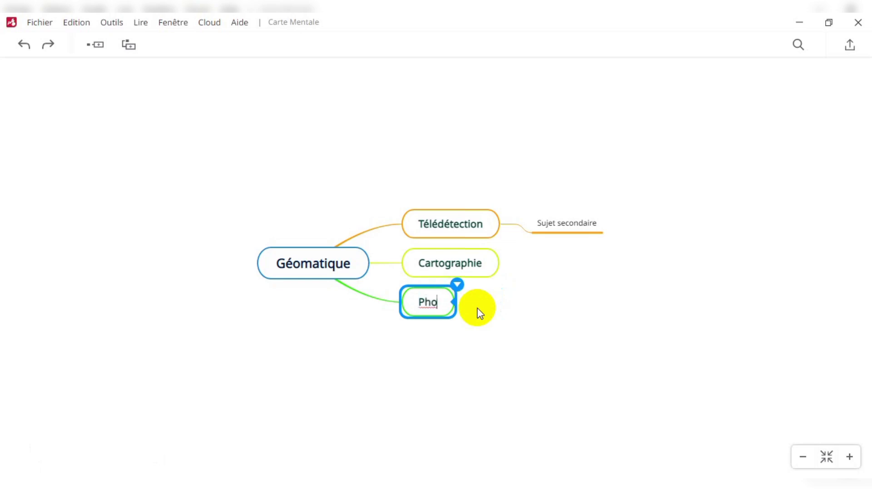
pyautogui.write('togra')
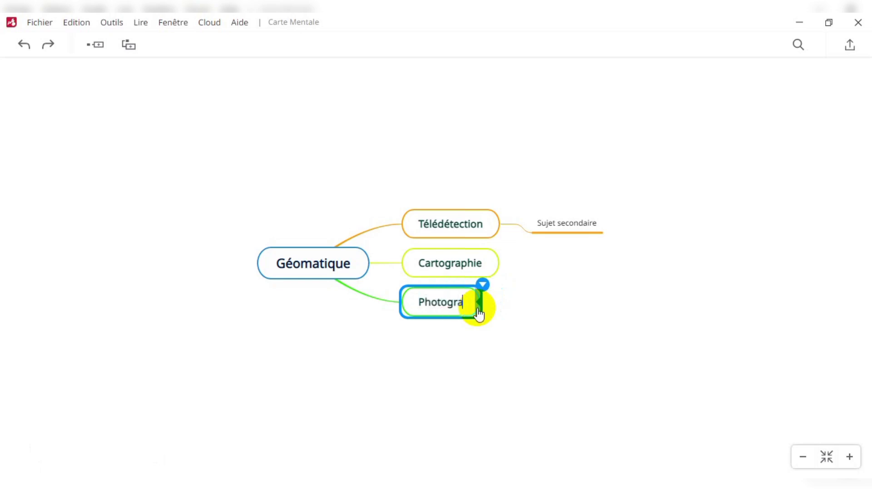
pyautogui.write('mé')
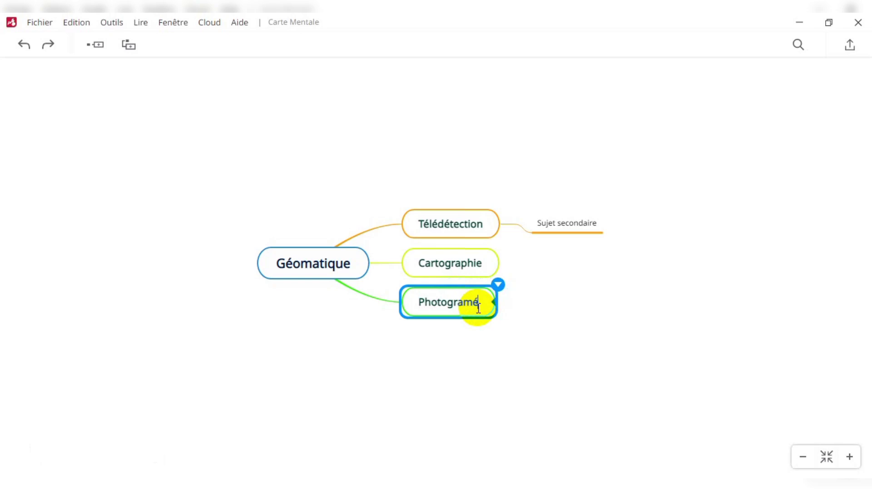
pyautogui.write('trie')
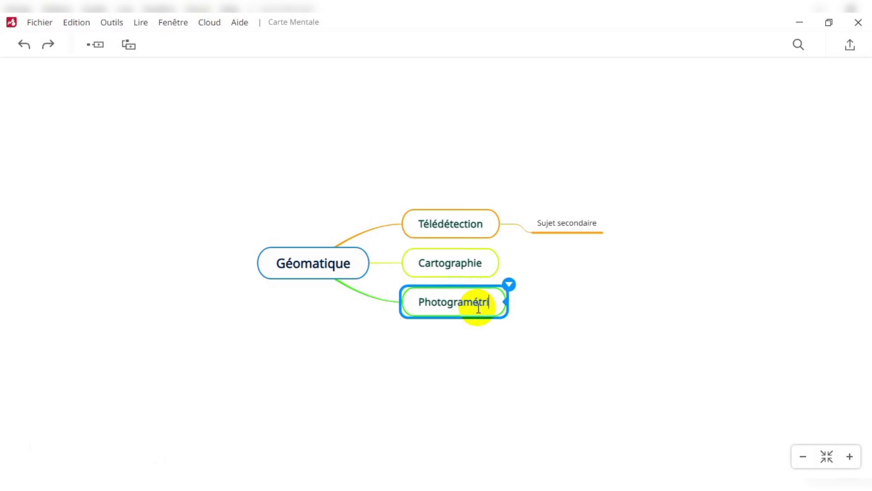
pyautogui.click(539, 381)
pyautogui.click(460, 264)
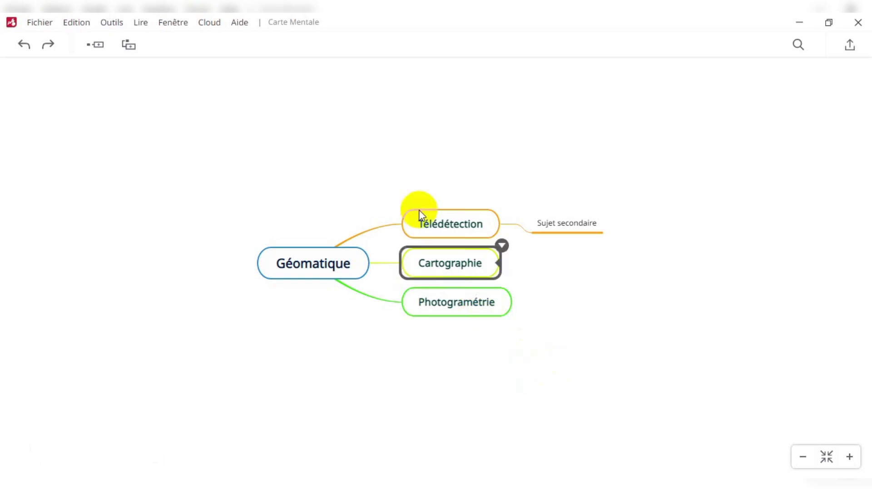
pyautogui.click(426, 293)
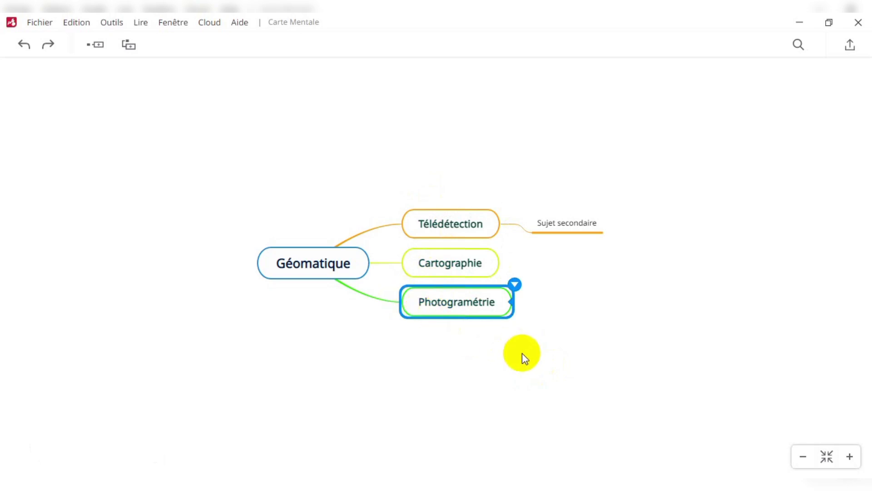
pyautogui.click(495, 345)
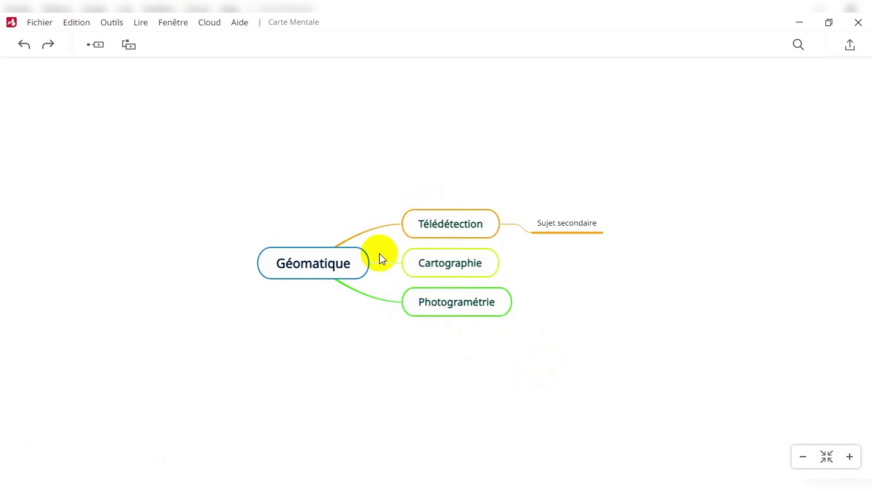
# Step: Insert a topic with the same style (Sujet avec le même style) from the central topic Géomatique, keeping its default text
pyautogui.click(354, 261)
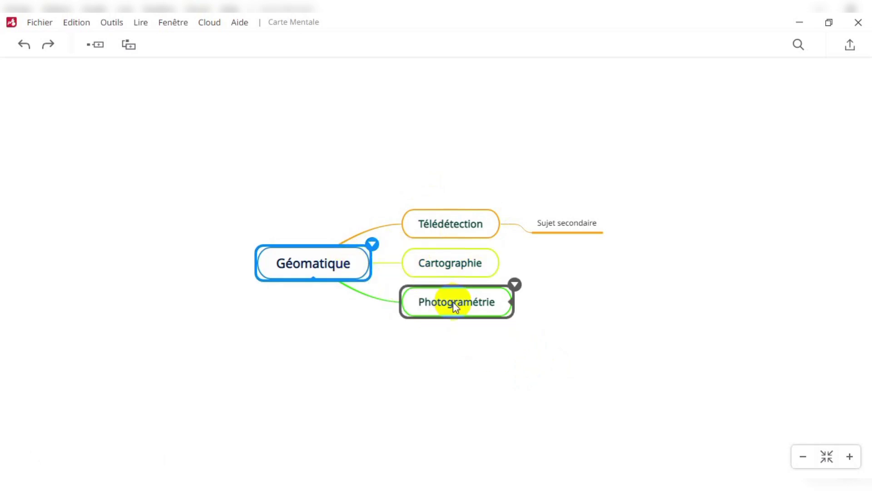
pyautogui.click(368, 256)
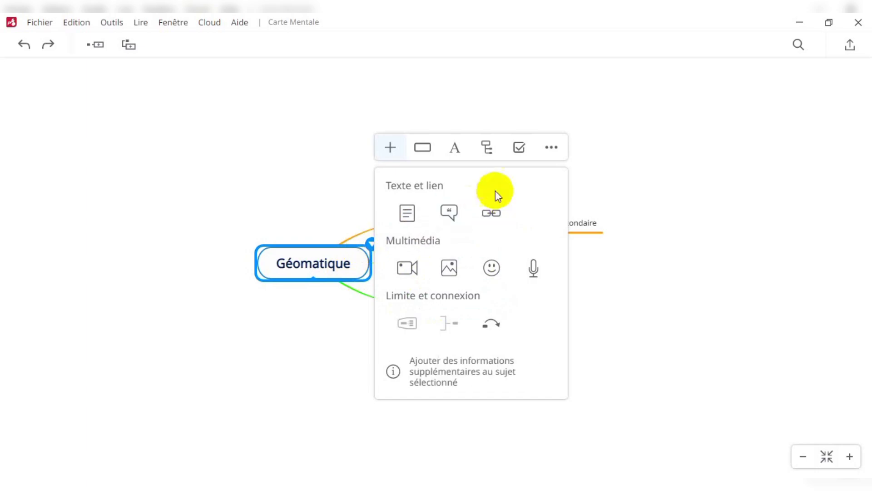
pyautogui.click(545, 148)
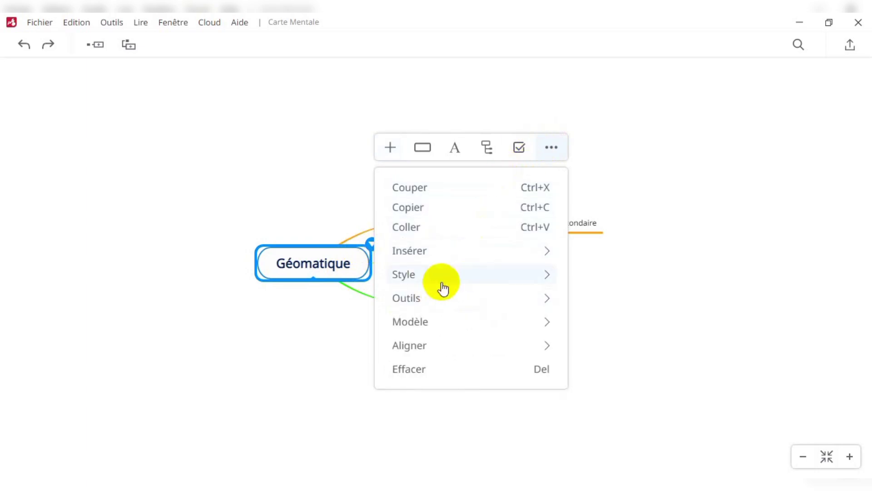
pyautogui.click(477, 259)
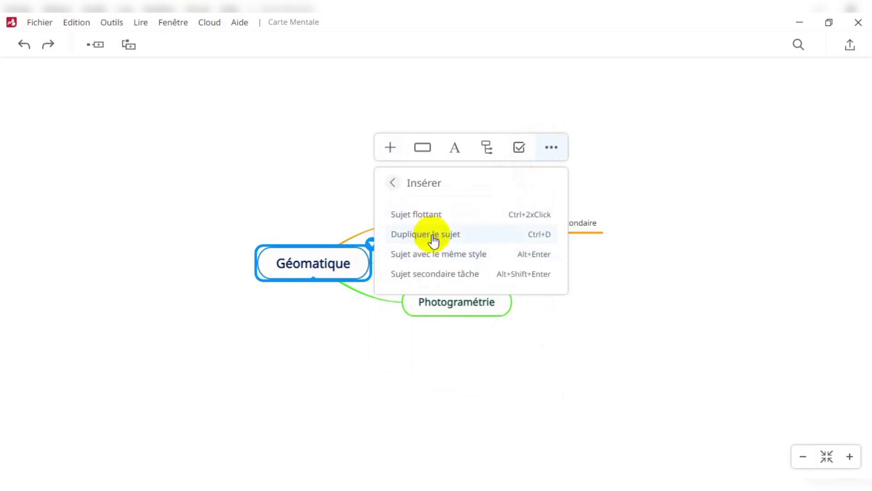
pyautogui.click(467, 259)
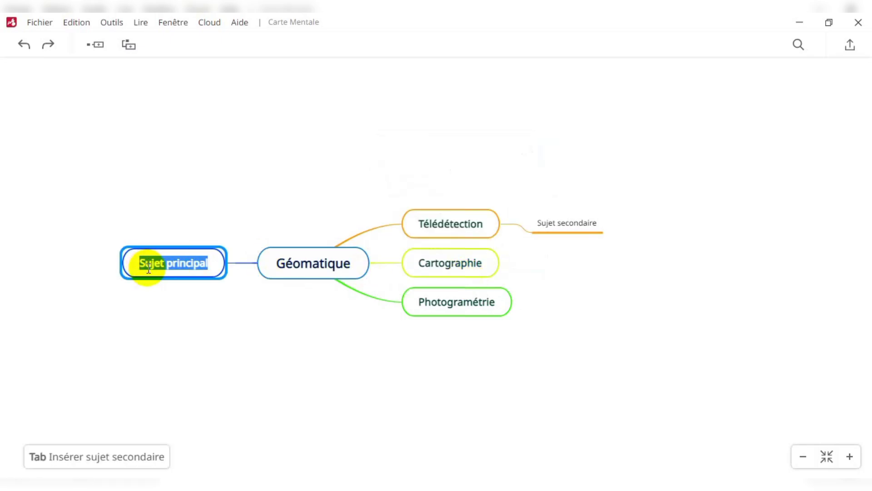
pyautogui.click(182, 280)
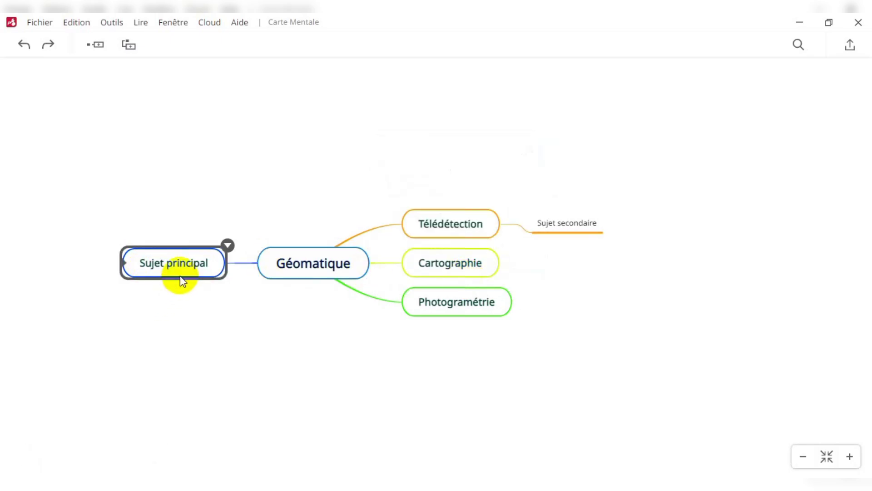
# Step: Move the new Sujet principal topic to the other side of Géomatique, placing it above Télédétection
pyautogui.click(182, 266)
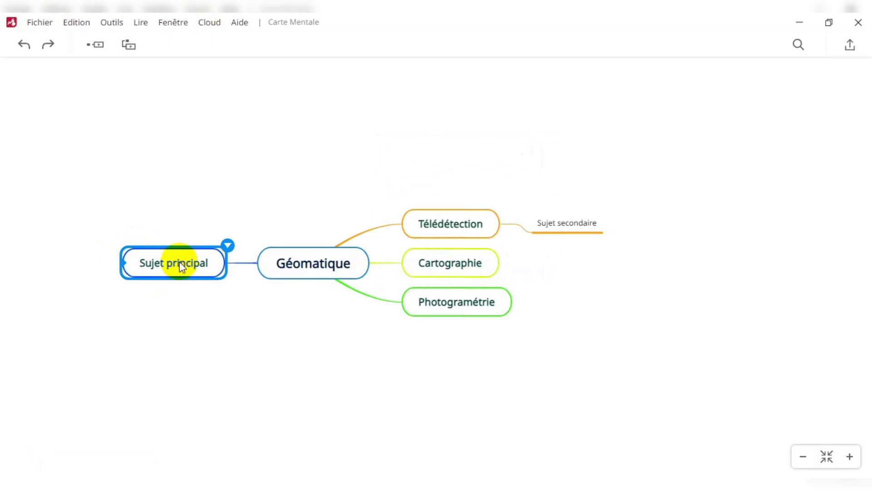
pyautogui.moveTo(182, 266); pyautogui.dragTo(460, 165)
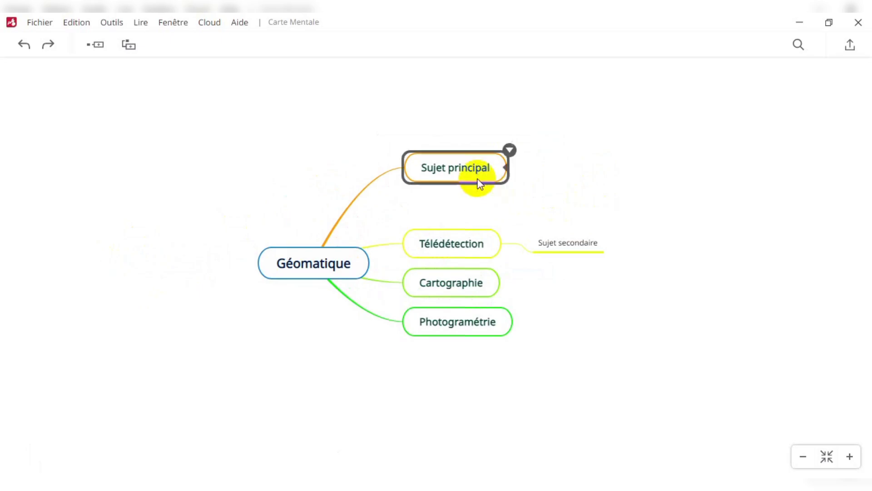
# Step: Insert another topic with the same style (Sujet avec le même style) from Géomatique and place it below Photogramétrie
pyautogui.click(350, 255)
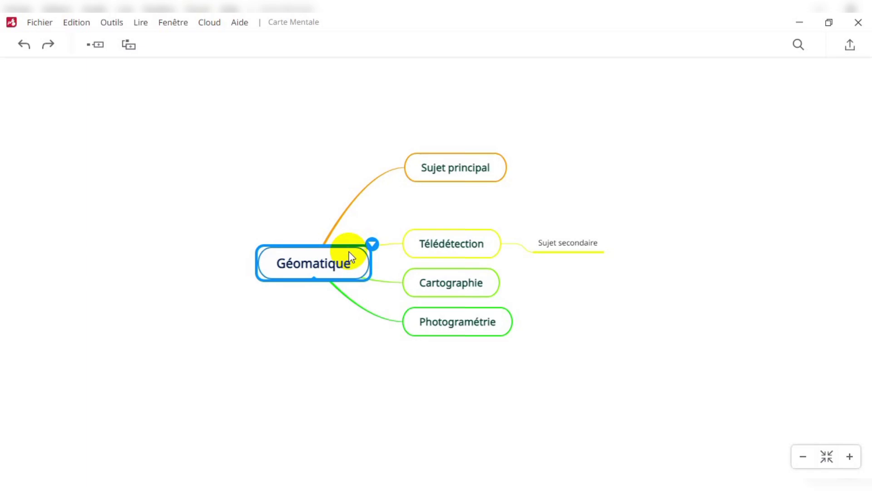
pyautogui.rightClick(350, 256)
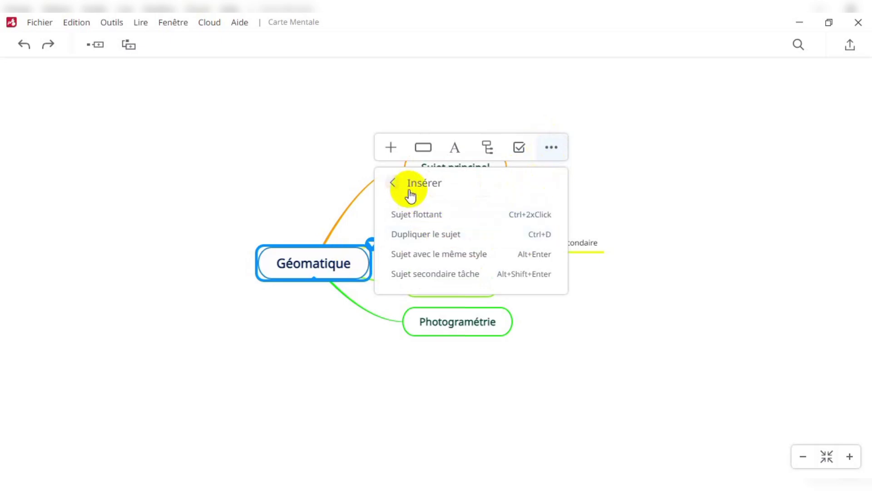
pyautogui.click(394, 183)
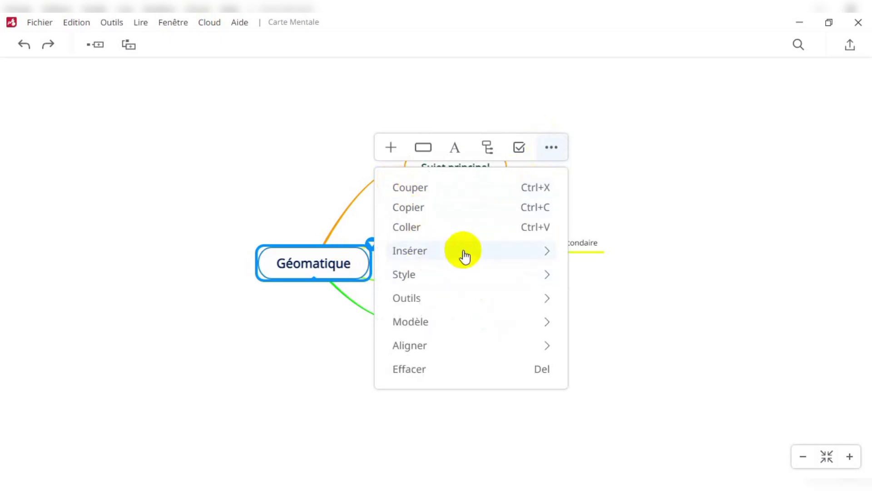
pyautogui.click(463, 253)
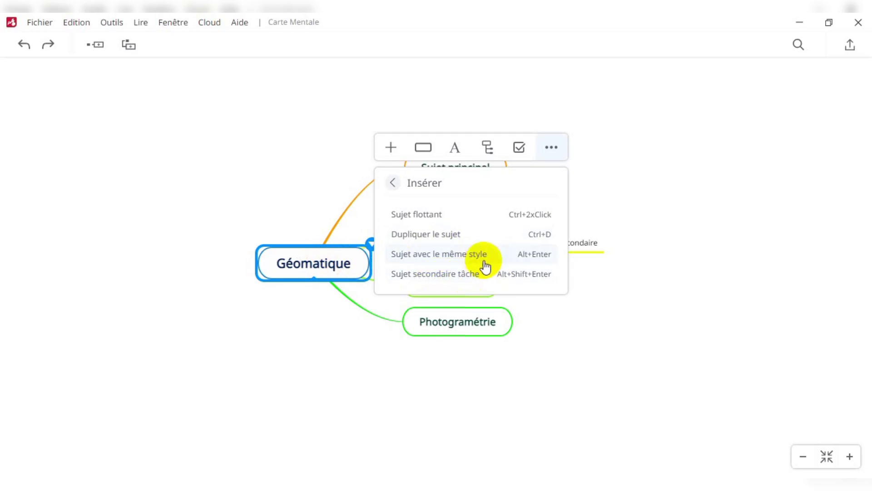
pyautogui.click(479, 145)
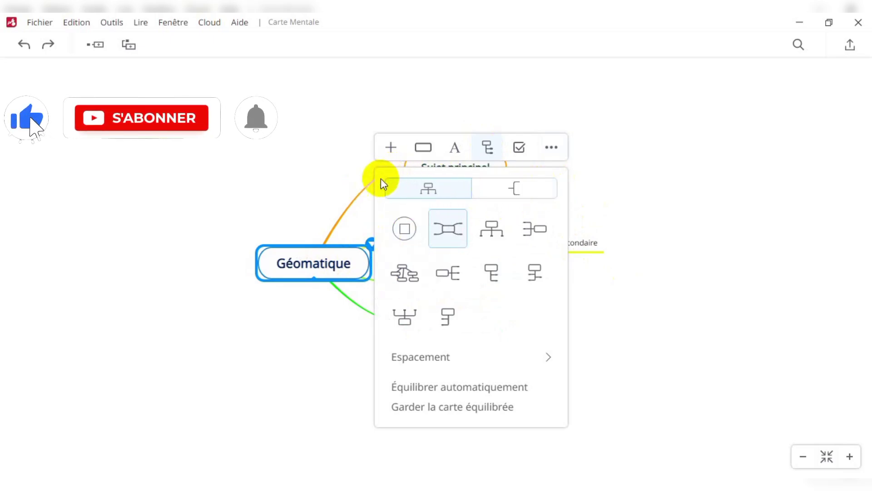
pyautogui.click(551, 148)
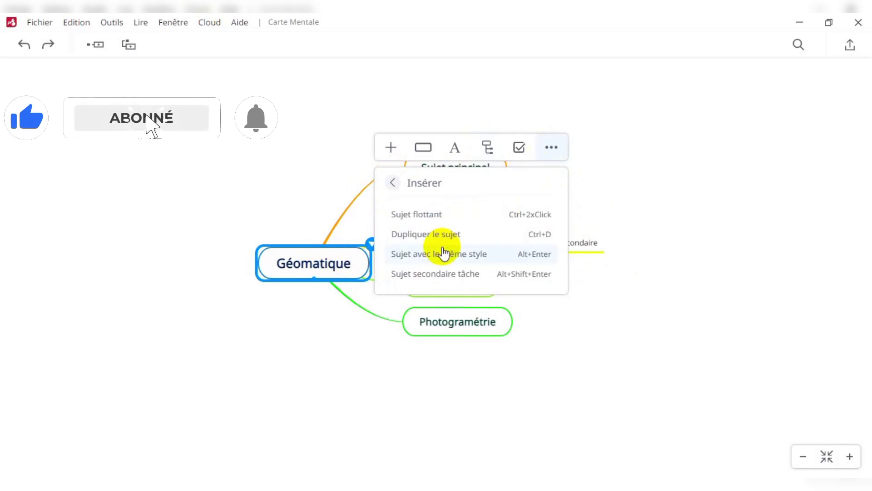
pyautogui.click(462, 261)
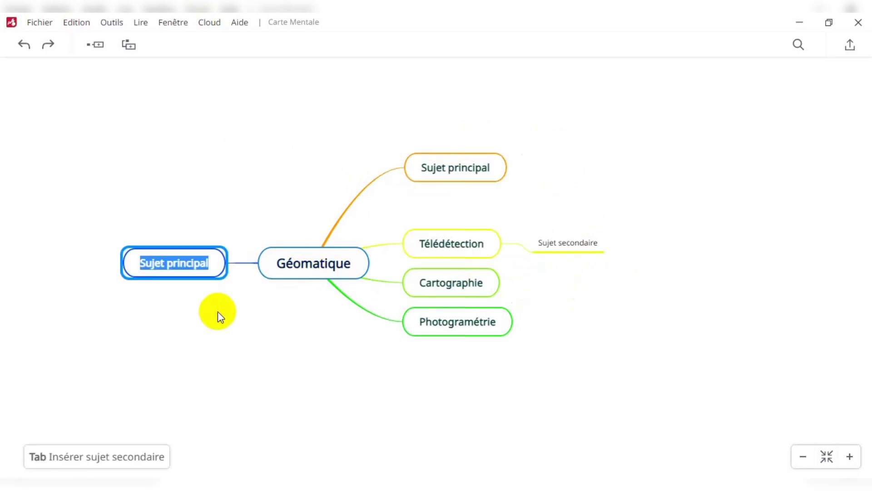
pyautogui.click(179, 259)
pyautogui.moveTo(179, 259); pyautogui.dragTo(454, 373)
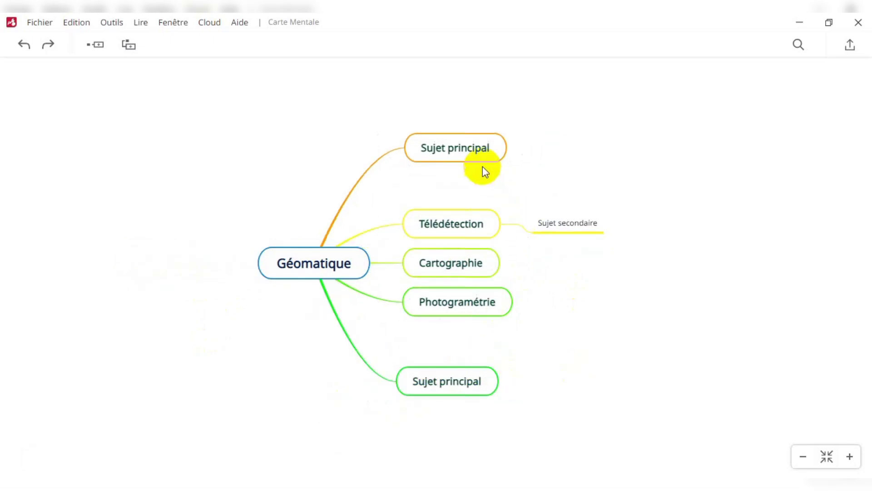
# Step: Rename the main topic below Photogramétrie as Topographie and move it up closer to Photogramétrie
pyautogui.click(464, 380)
pyautogui.click(465, 380)
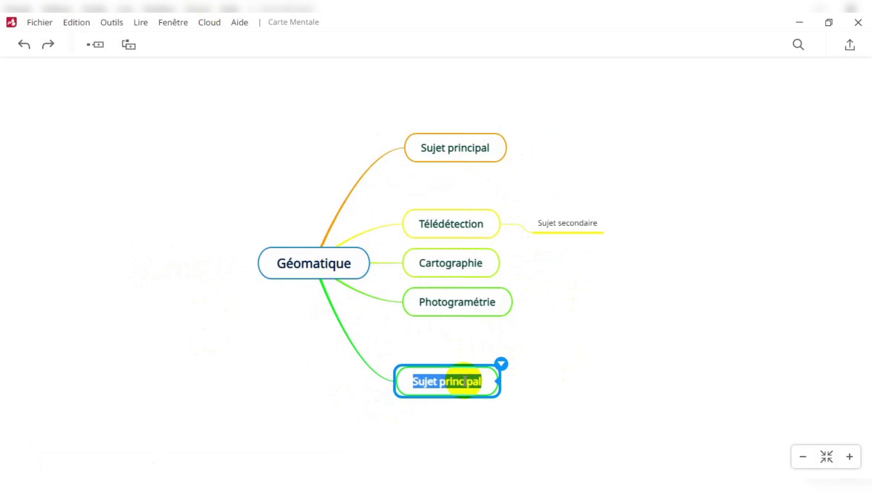
pyautogui.write('Togra')
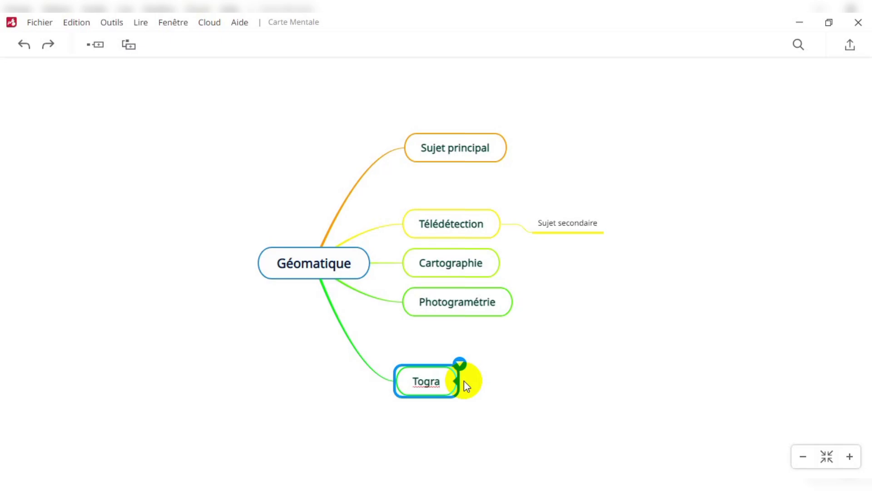
pyautogui.press('BackSpace')
pyautogui.press('BackSpace')
pyautogui.press('BackSpace')
pyautogui.write('po')
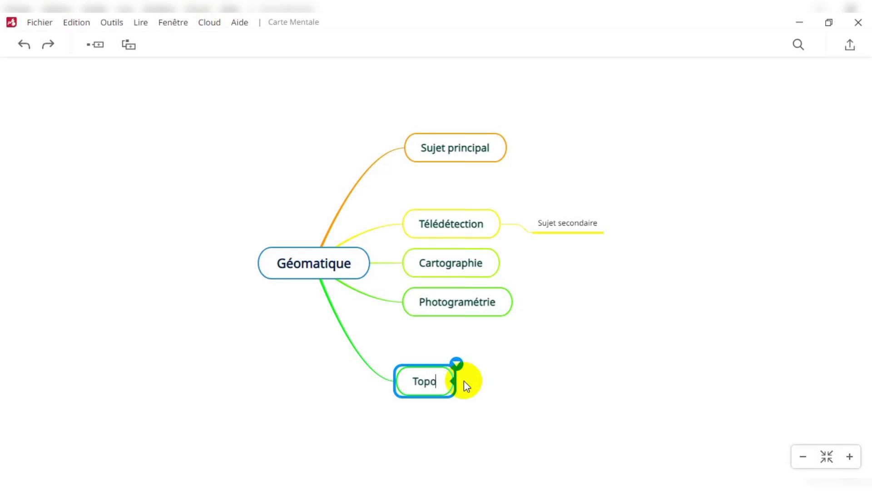
pyautogui.write('gr')
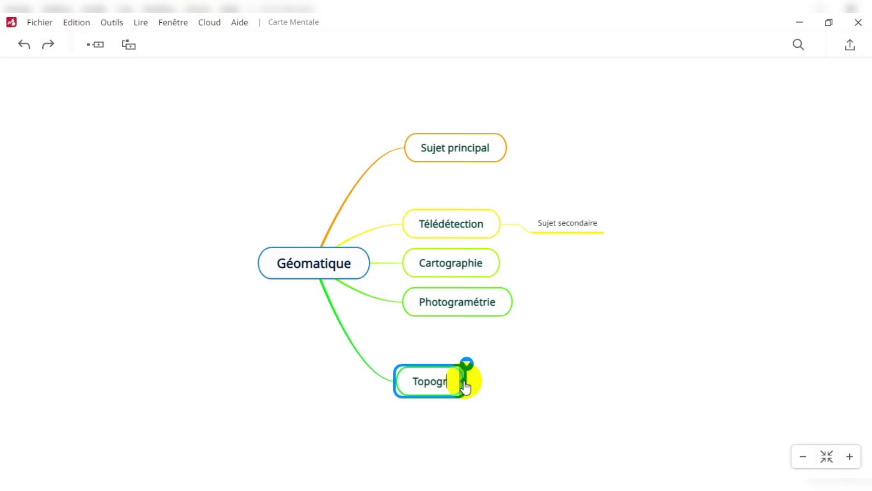
pyautogui.write('aphie')
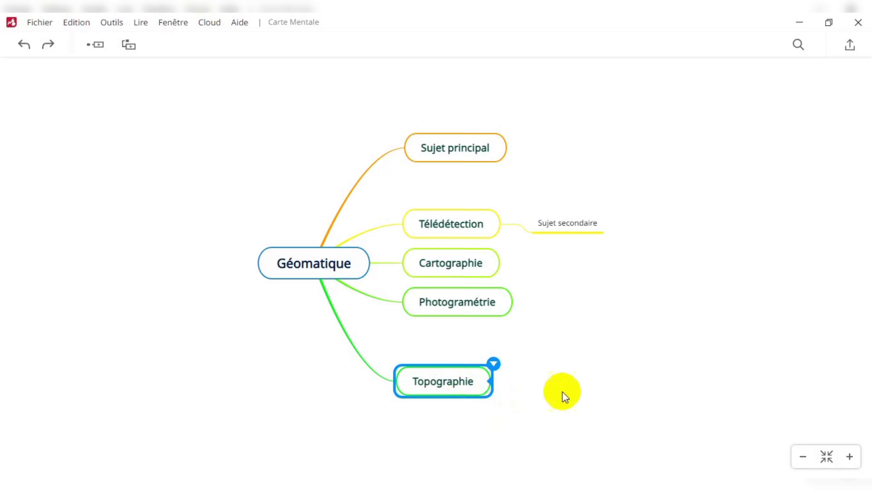
pyautogui.moveTo(448, 382); pyautogui.dragTo(482, 350)
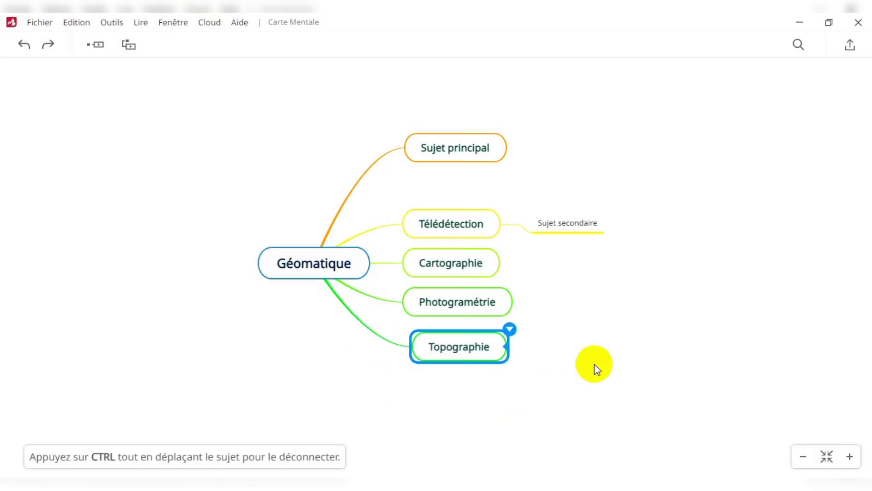
pyautogui.click(604, 373)
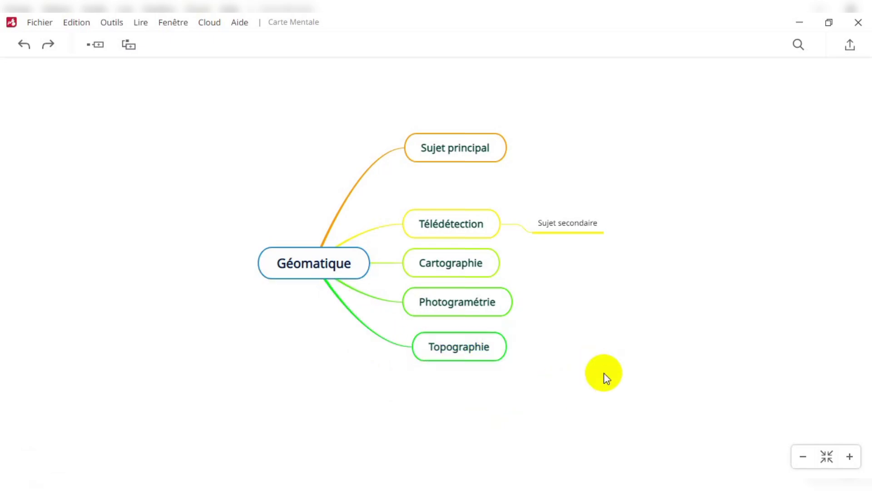
# Step: Rename the Sujet principal topic above Télédétection as Dessin Plans
pyautogui.doubleClick(452, 148)
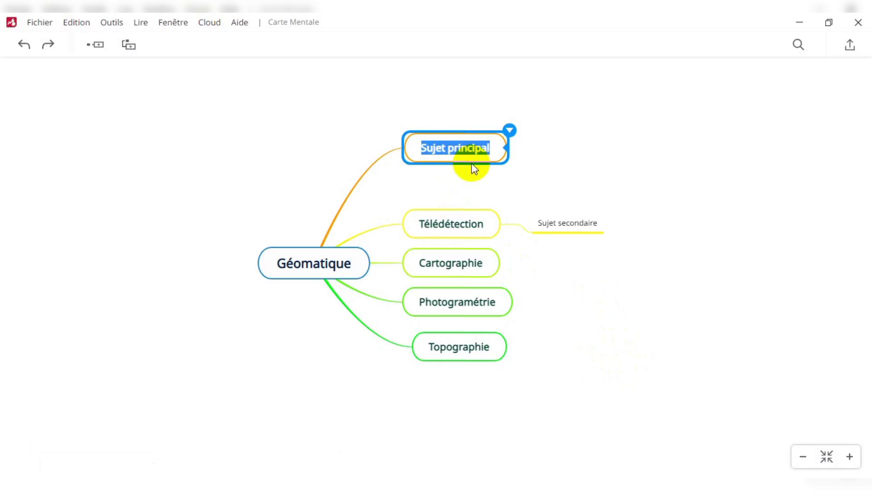
pyautogui.write('C')
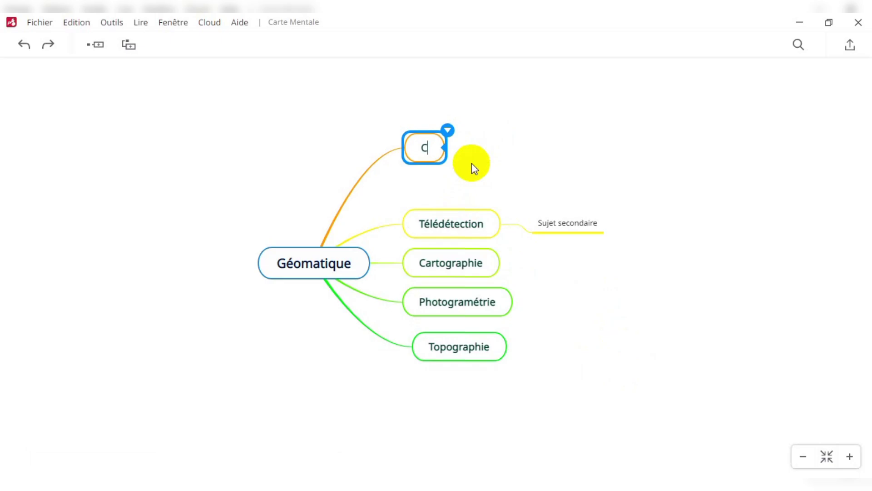
pyautogui.press('BackSpace')
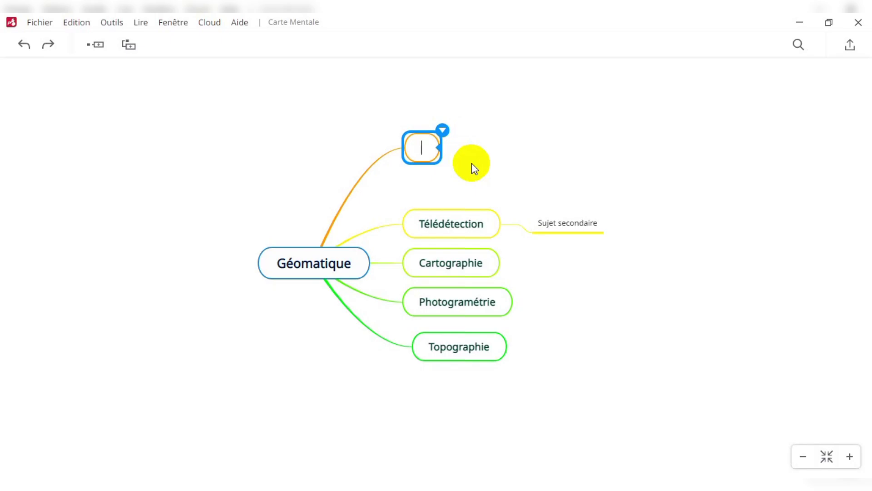
pyautogui.write('Des')
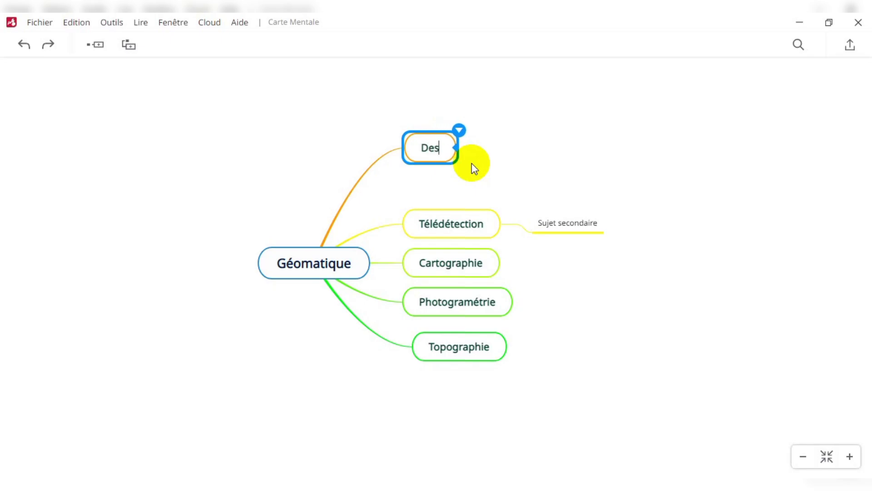
pyautogui.write('sin')
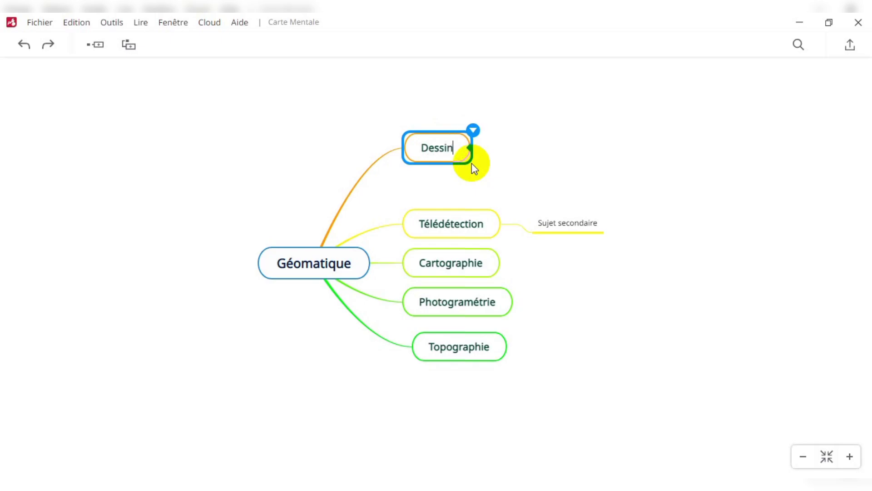
pyautogui.write(' plans')
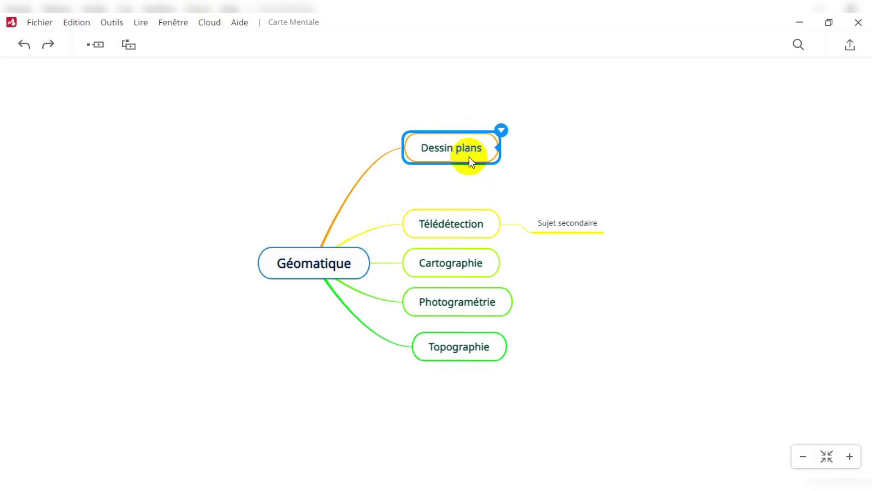
pyautogui.click(463, 150)
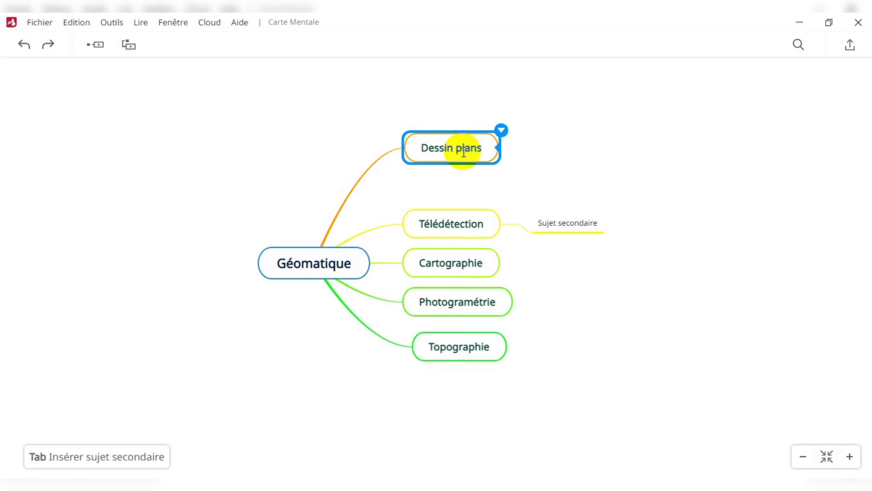
pyautogui.press('BackSpace')
pyautogui.write('P')
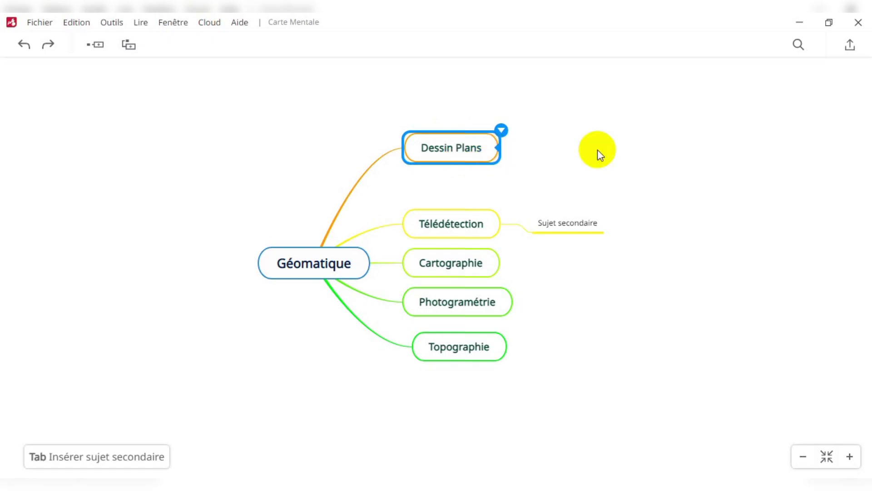
pyautogui.click(598, 148)
# Step: Move the Dessin Plans topic down closer to Télédétection
pyautogui.click(483, 141)
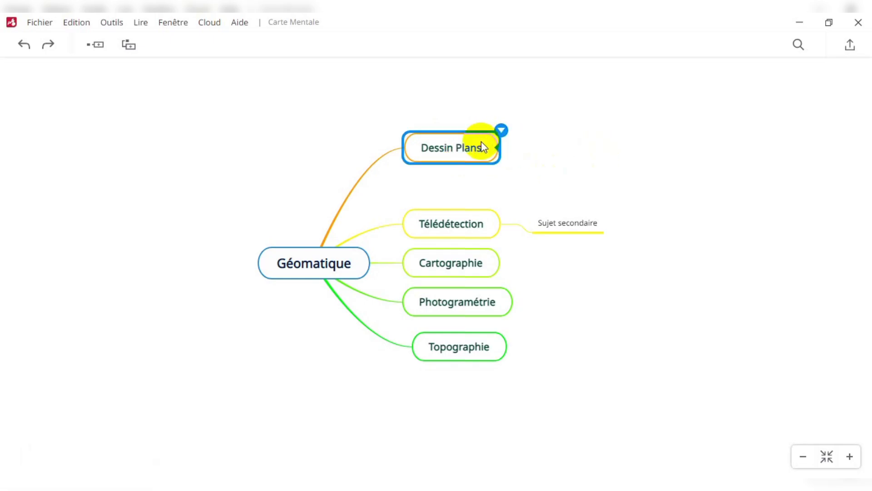
pyautogui.click(481, 141)
pyautogui.press('Escape')
pyautogui.moveTo(462, 146); pyautogui.dragTo(462, 170)
pyautogui.click(533, 203)
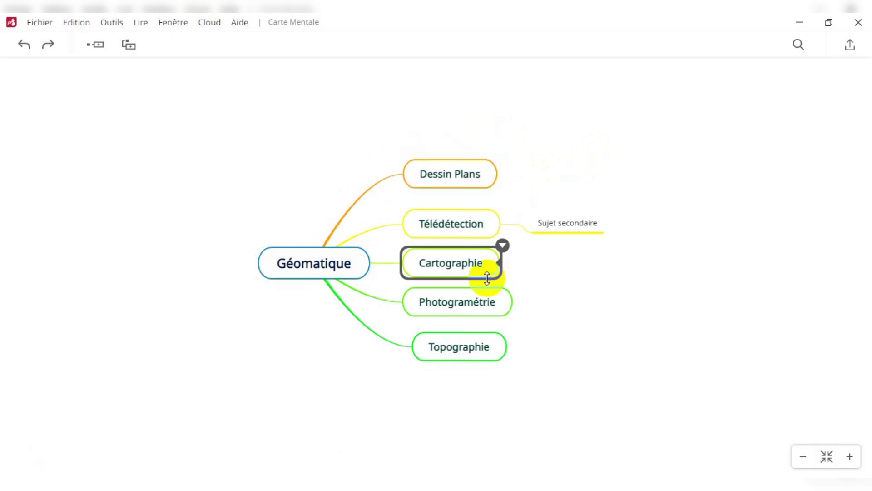
# Step: Add two secondary topics to Dessin Plans and a further secondary topic beneath the lower one, all keeping their default text
pyautogui.scroll(1, 498, 250)
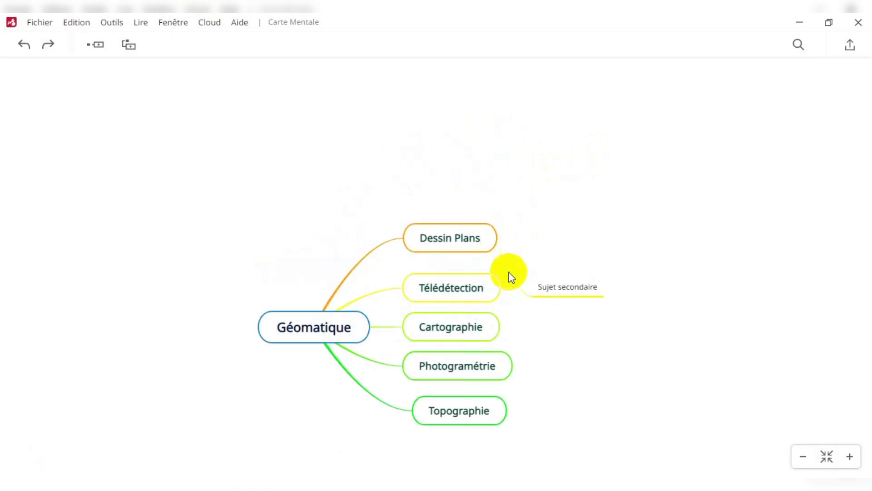
pyautogui.scroll(-1, 502, 259)
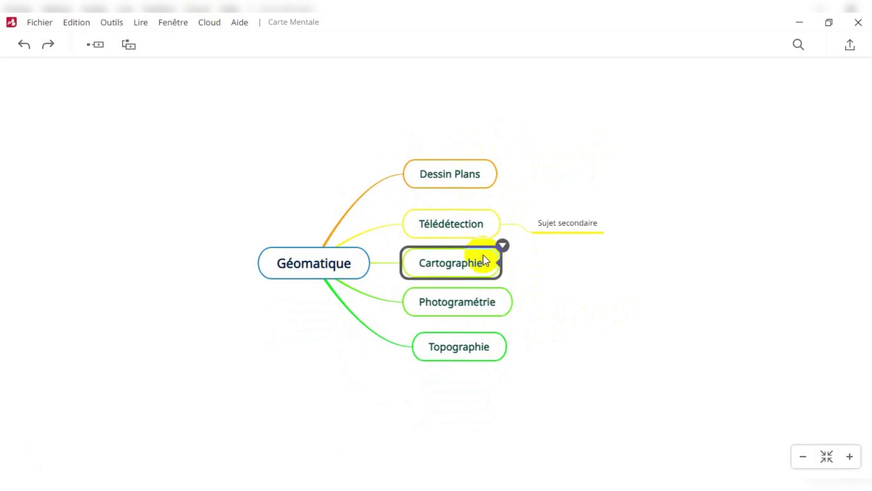
pyautogui.click(491, 172)
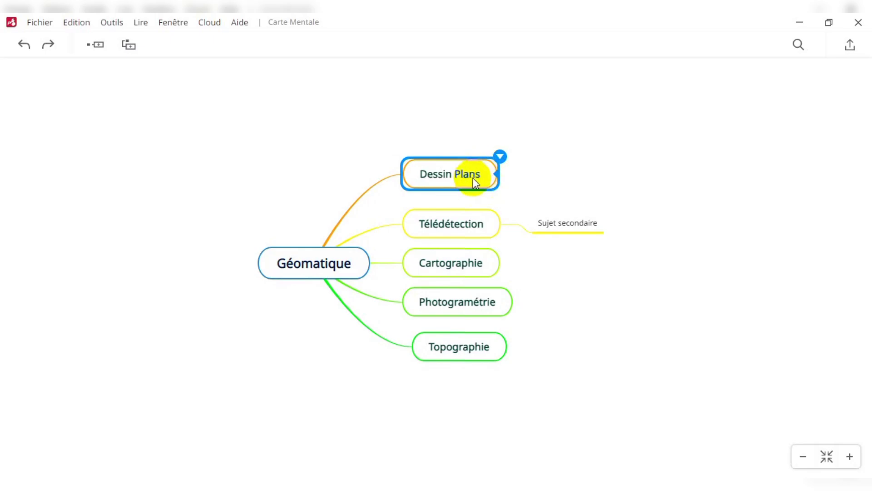
pyautogui.click(94, 46)
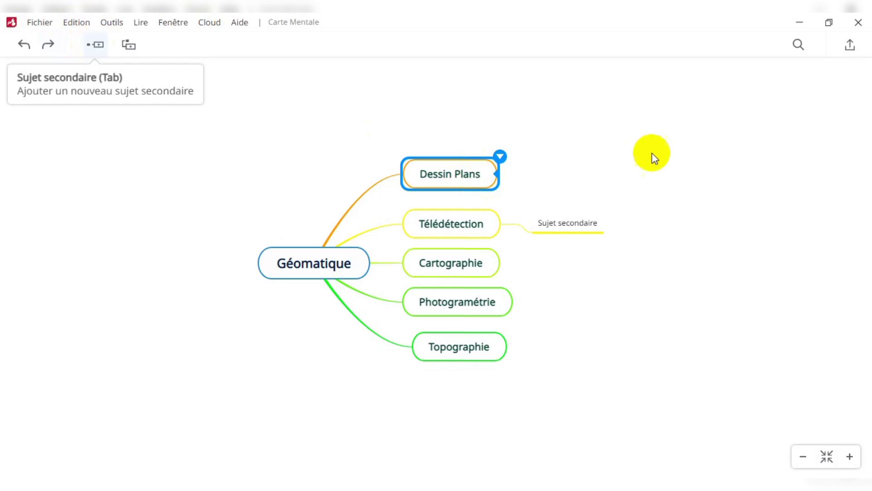
pyautogui.click(469, 164)
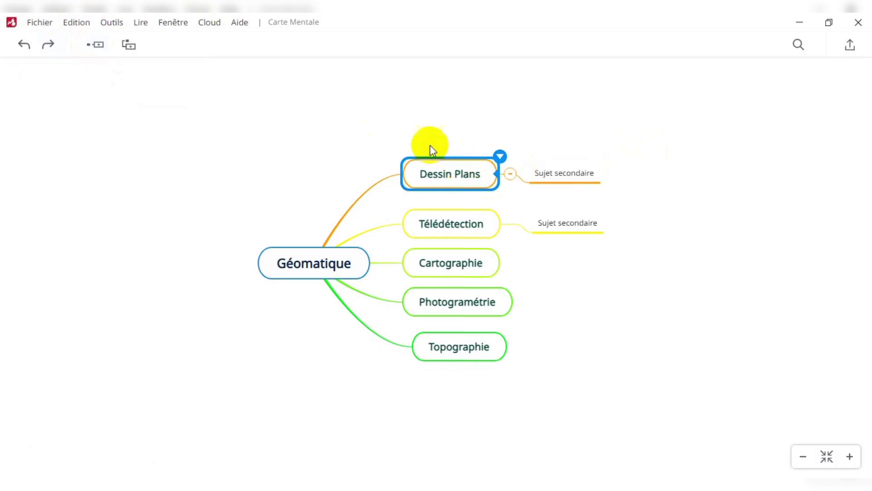
pyautogui.click(95, 45)
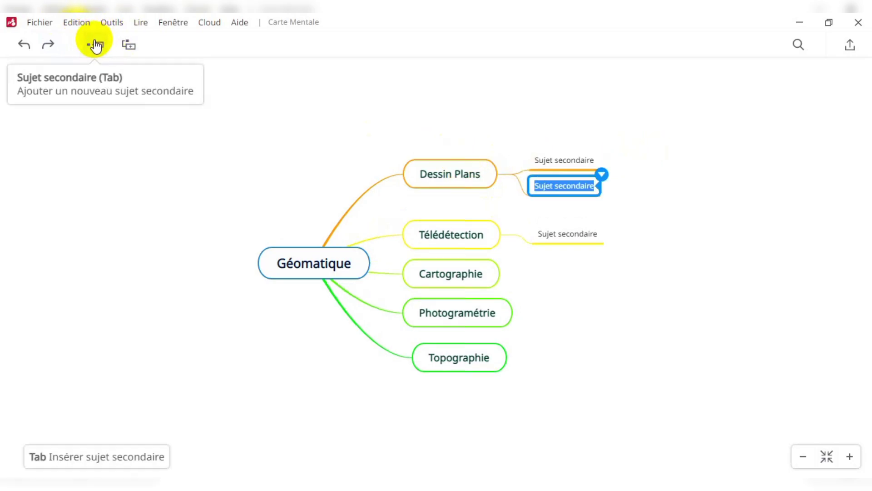
pyautogui.click(96, 45)
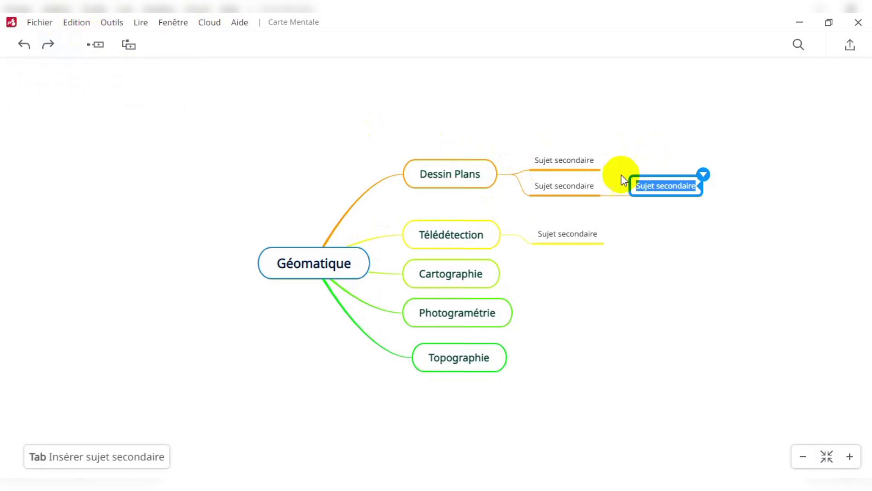
pyautogui.click(575, 188)
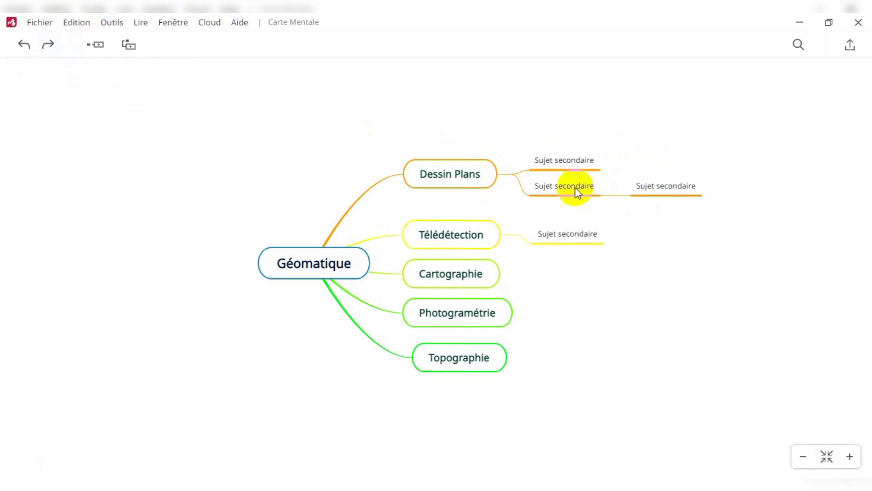
# Step: Add a third secondary topic to Dessin Plans and a further secondary topic beneath it, both keeping their default text
pyautogui.click(475, 175)
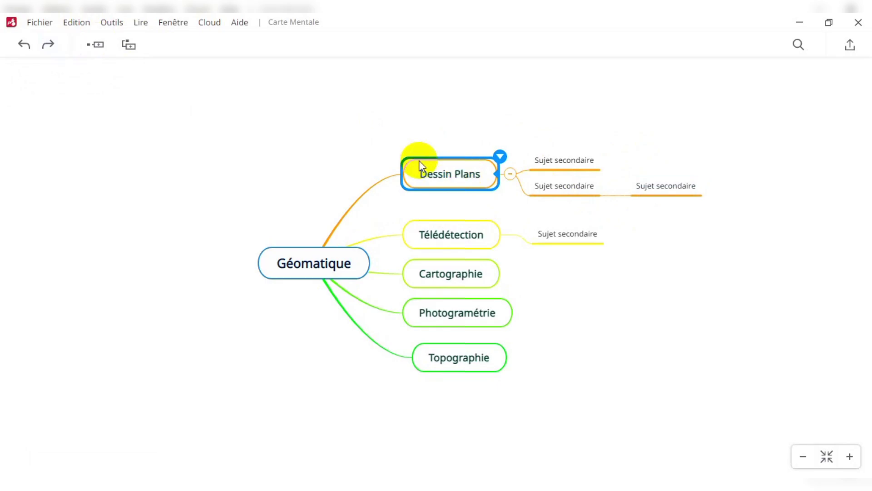
pyautogui.click(94, 44)
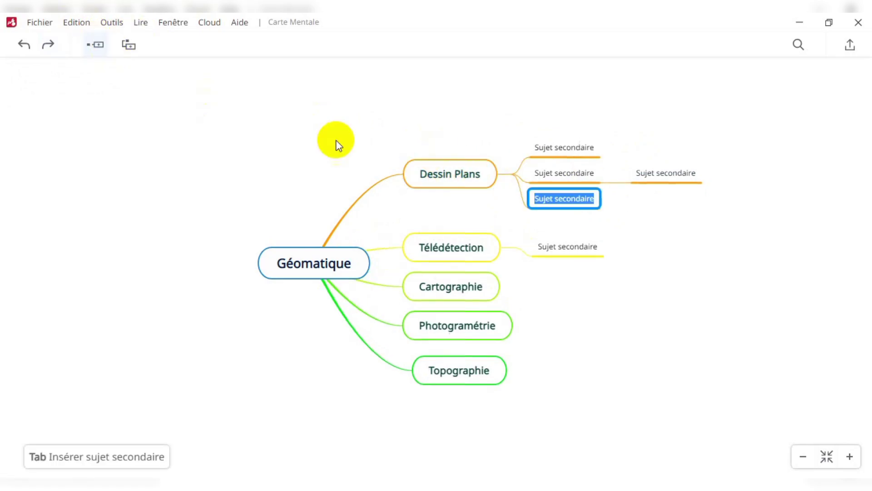
pyautogui.click(571, 203)
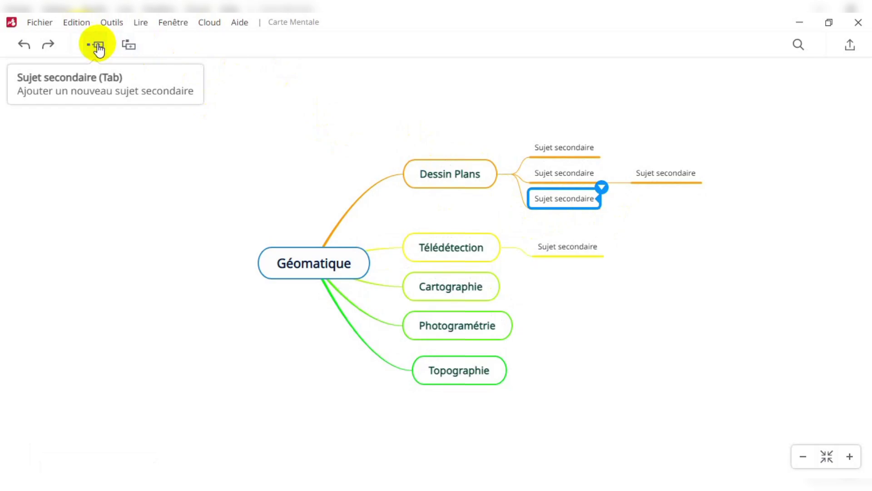
pyautogui.click(98, 50)
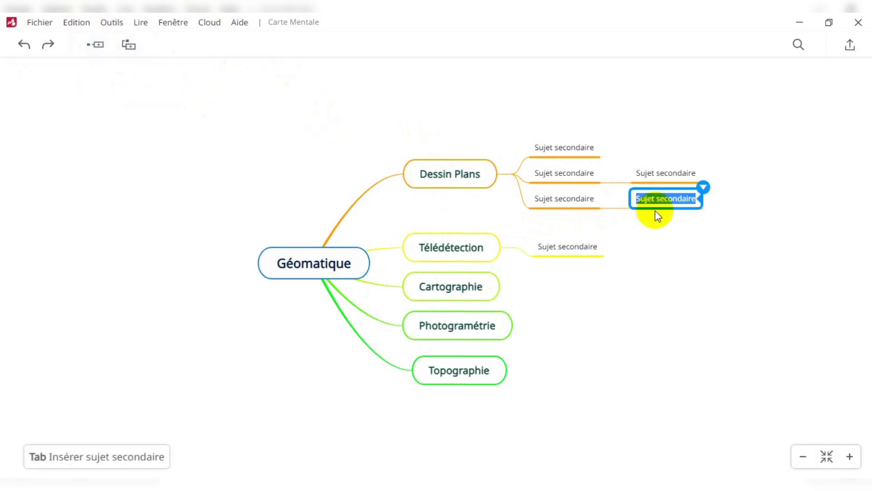
pyautogui.click(668, 221)
# Step: Add a further secondary topic beneath the uppermost secondary topic of Dessin Plans, keeping its default text
pyautogui.click(559, 147)
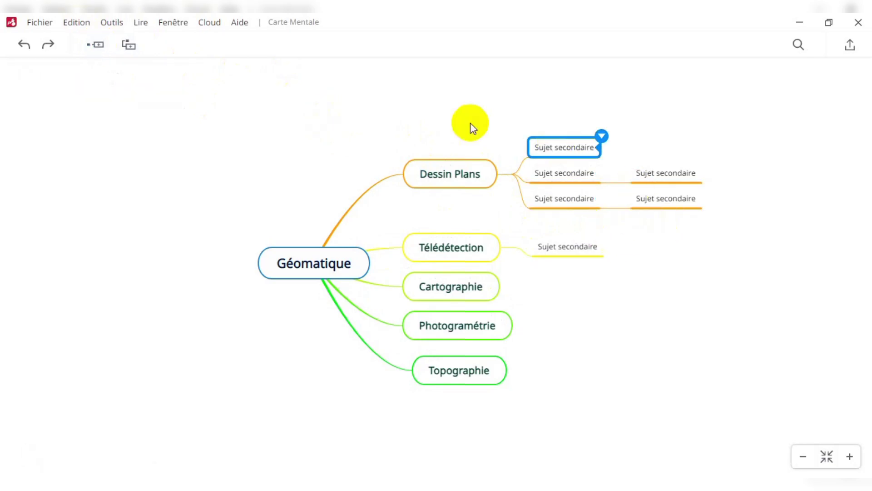
pyautogui.click(96, 47)
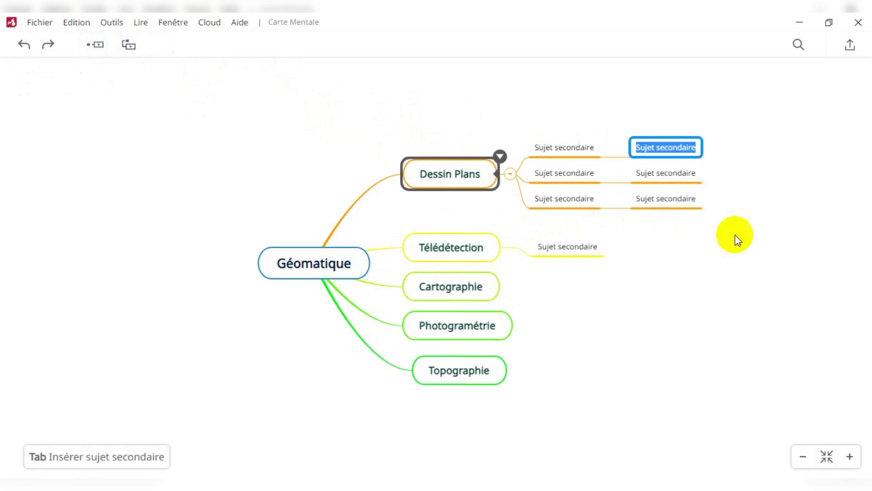
pyautogui.click(781, 250)
pyautogui.click(558, 201)
pyautogui.click(555, 304)
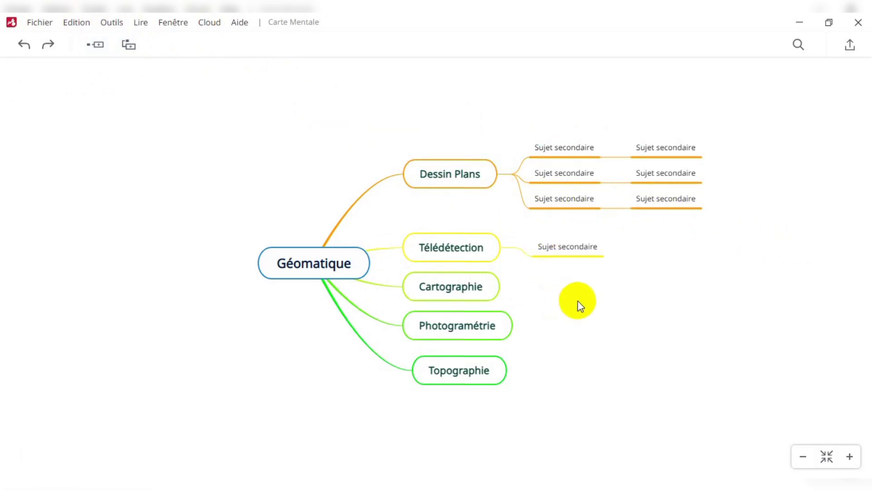
# Step: Add a second secondary topic with its own sub-topic to Télédétection, plus a third secondary topic, all with default text
pyautogui.click(566, 239)
pyautogui.click(486, 242)
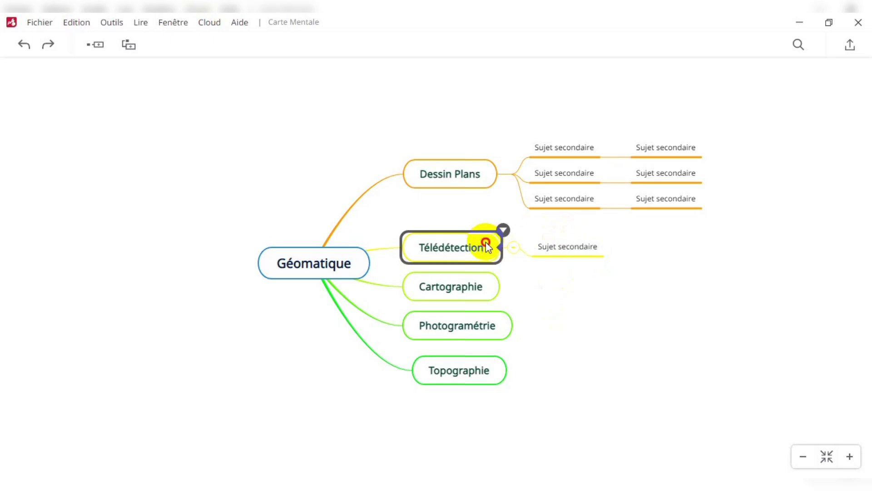
pyautogui.click(96, 45)
pyautogui.click(95, 45)
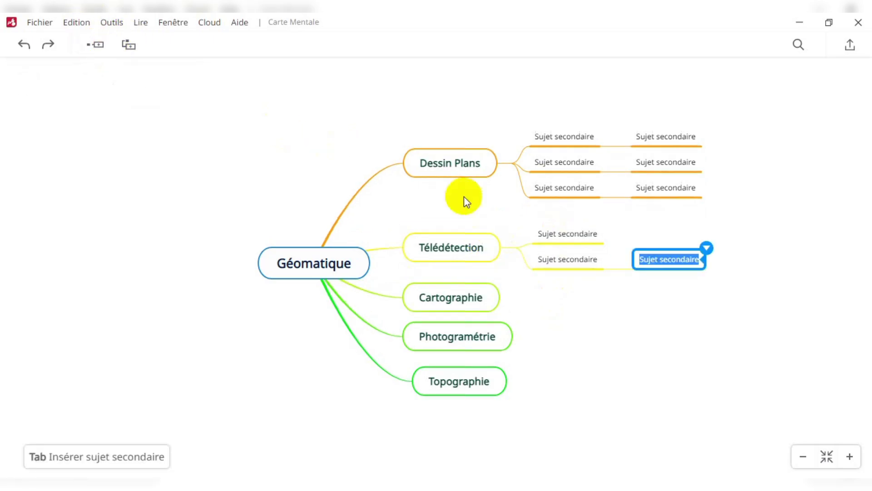
pyautogui.click(479, 234)
pyautogui.click(101, 44)
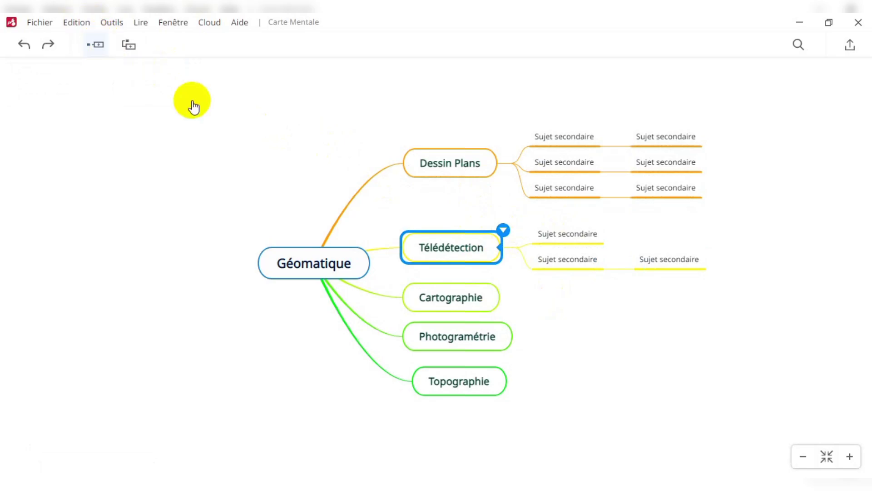
pyautogui.click(580, 314)
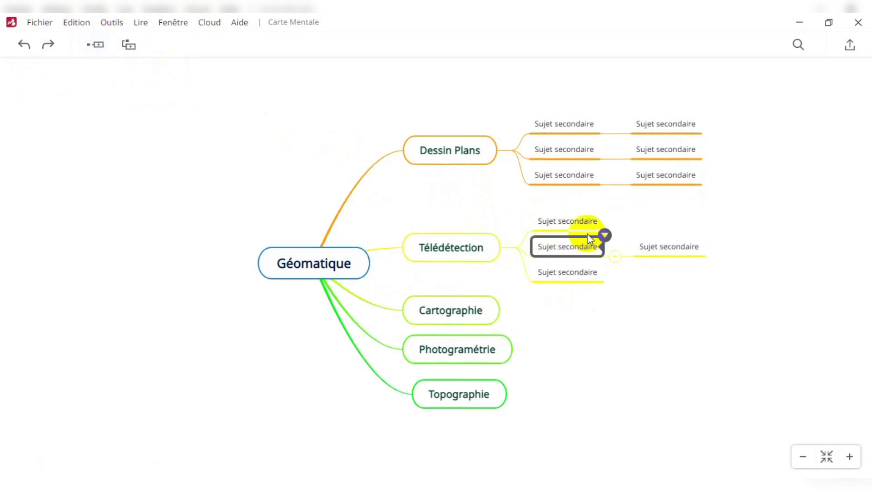
# Step: Add a further secondary topic beneath both the first and the third secondary topics of Télédétection
pyautogui.click(568, 221)
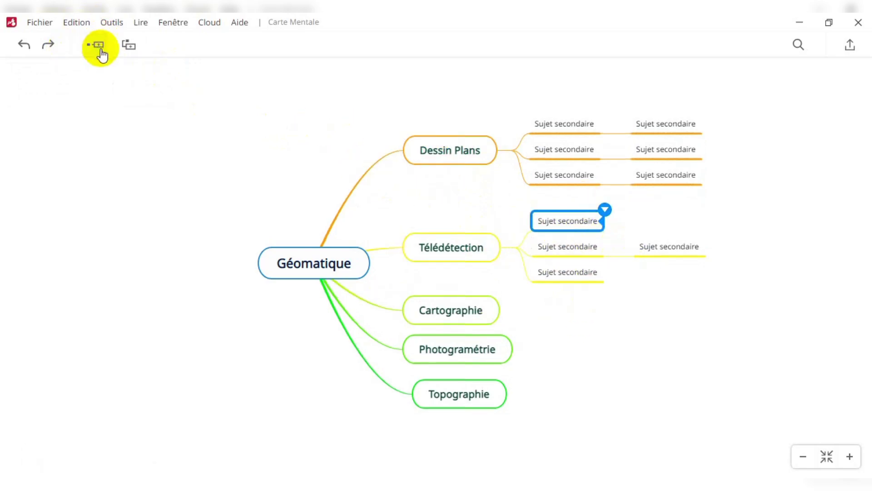
pyautogui.click(96, 44)
pyautogui.click(95, 45)
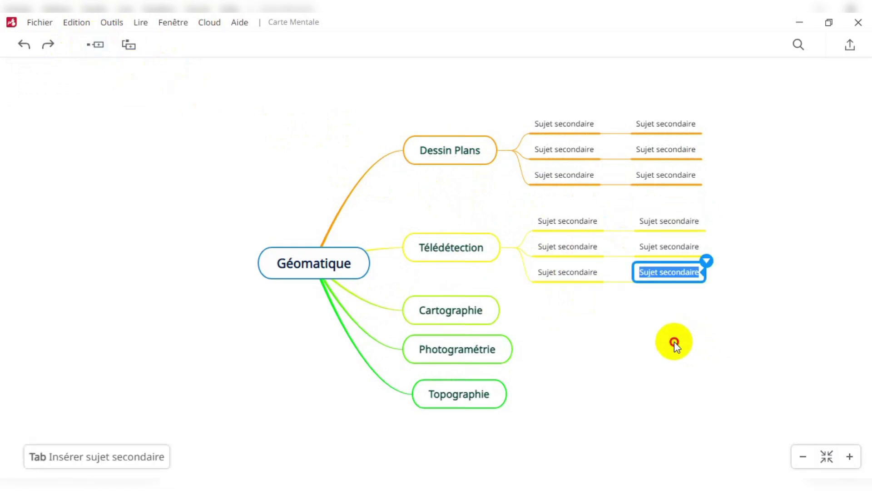
# Step: Add two secondary topics to Cartographie, each with a further secondary topic beneath it, keeping the default text
pyautogui.click(479, 304)
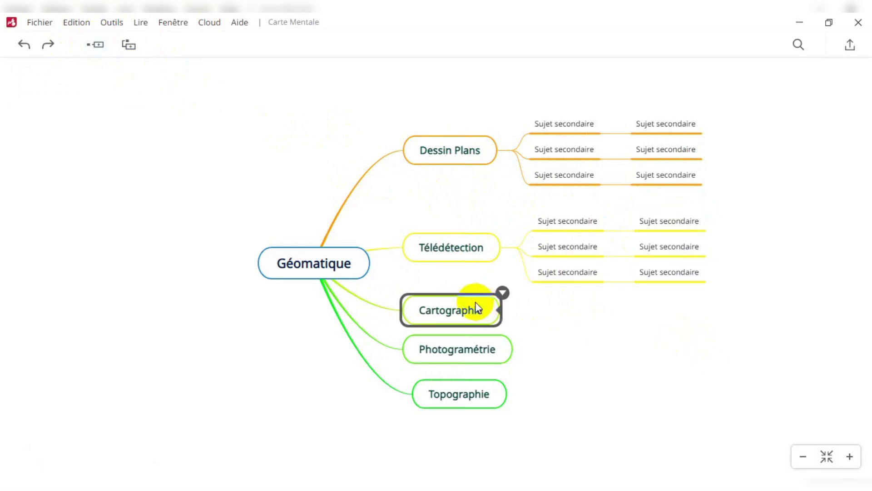
pyautogui.click(94, 44)
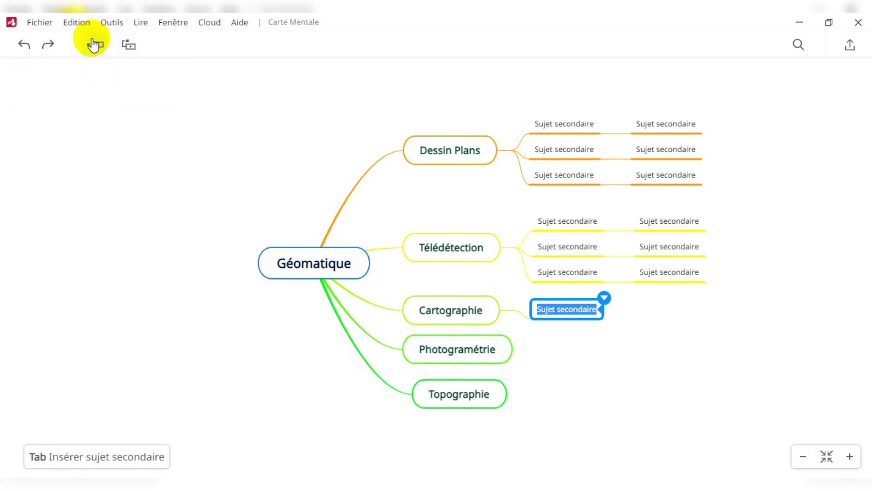
pyautogui.click(94, 45)
pyautogui.click(459, 300)
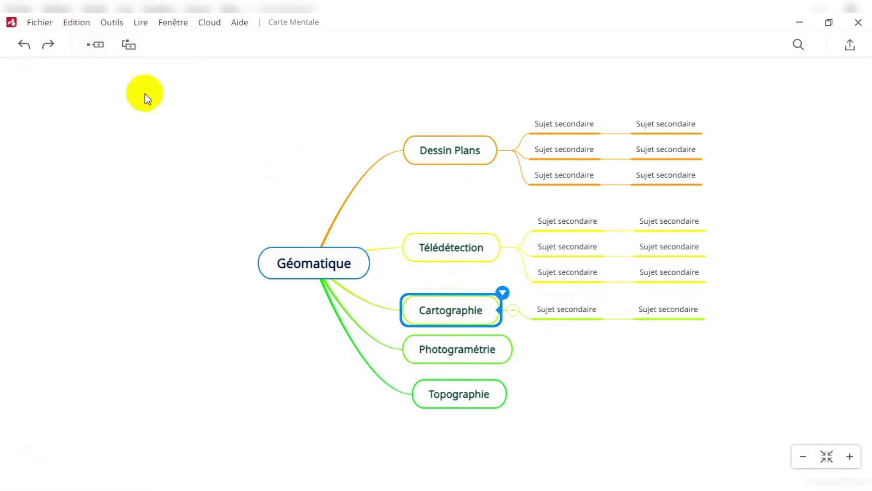
pyautogui.click(94, 44)
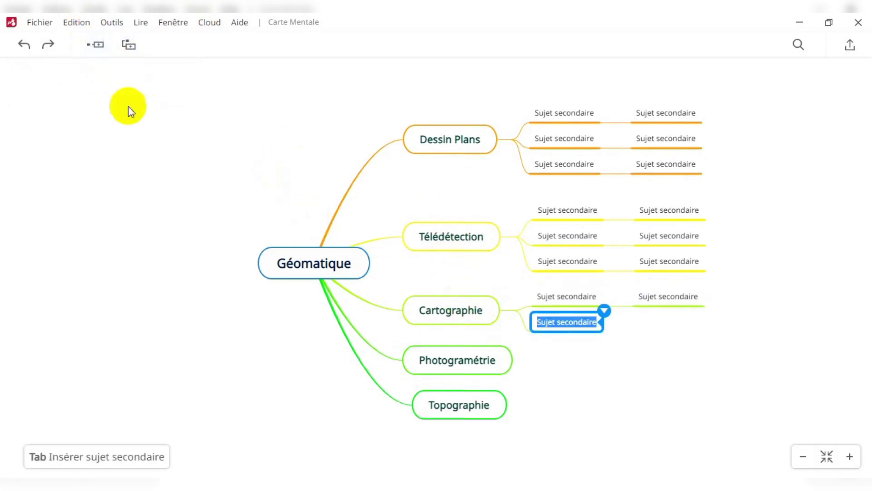
pyautogui.click(95, 48)
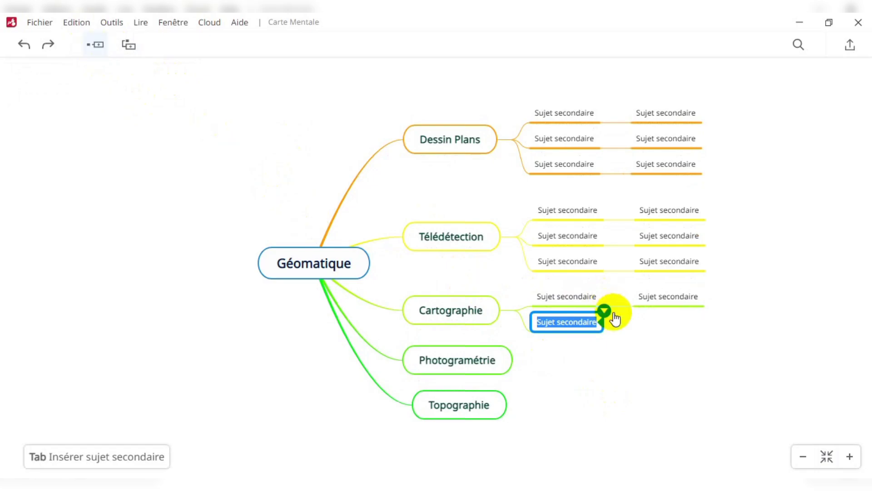
# Step: Add a third secondary topic to Cartographie and a further secondary topic beneath it, both with default text
pyautogui.click(495, 306)
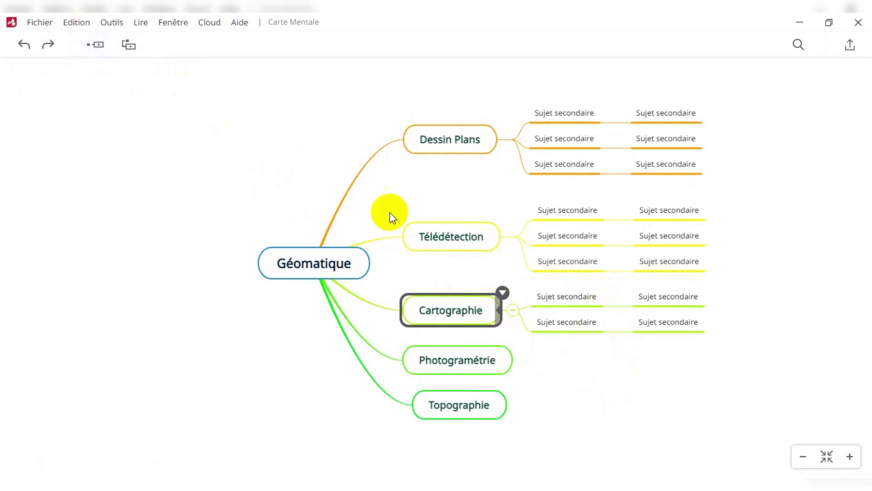
pyautogui.press('Tab')
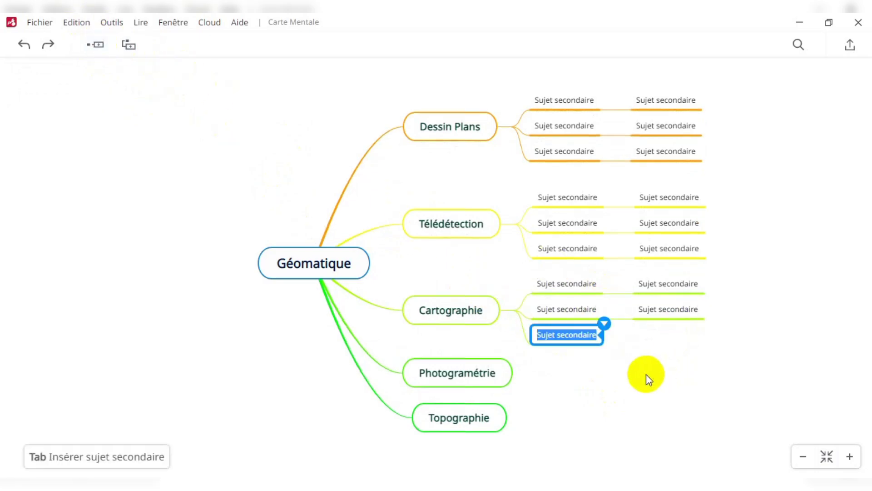
pyautogui.click(632, 366)
pyautogui.click(578, 339)
pyautogui.click(96, 45)
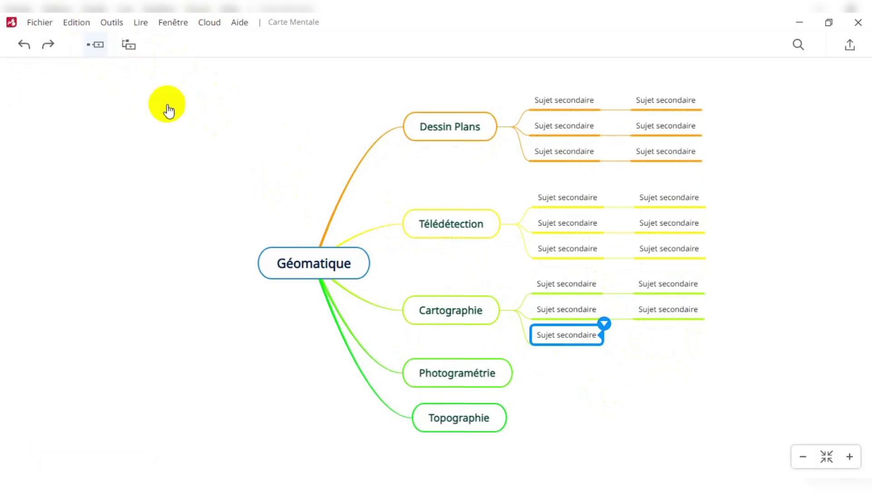
pyautogui.click(693, 308)
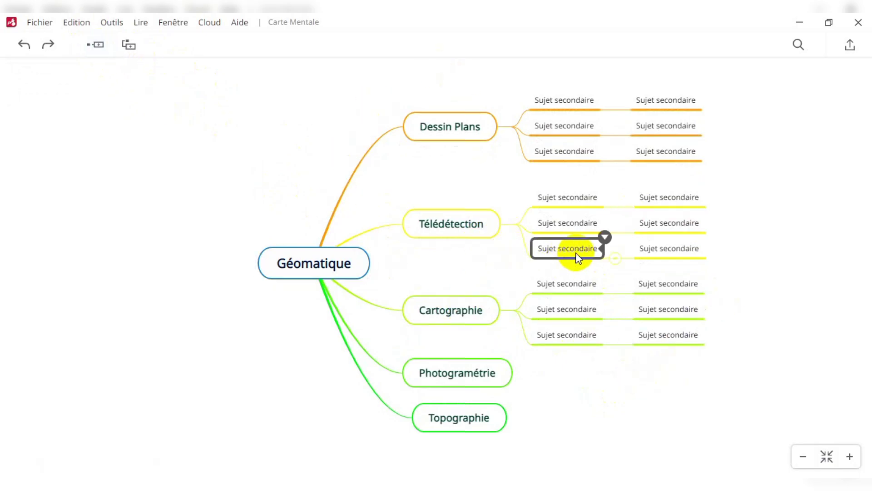
# Step: Add three secondary topics to Photogramétrie, keeping their default text
pyautogui.click(464, 361)
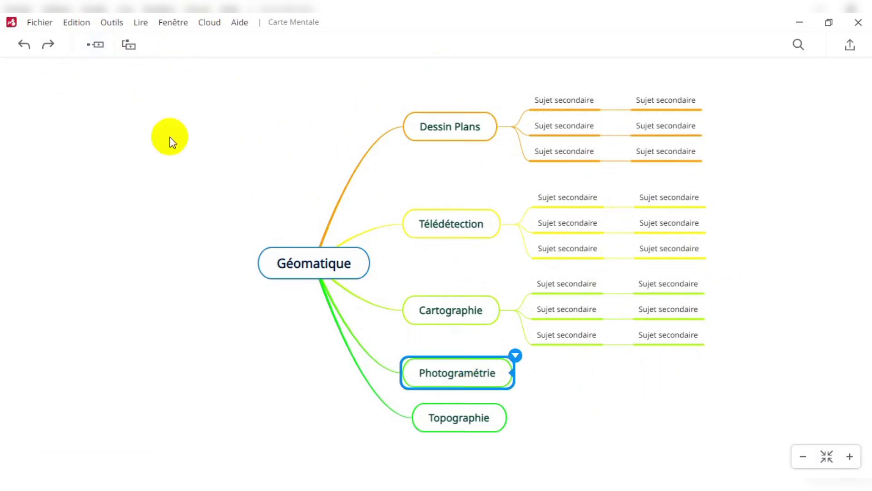
pyautogui.click(97, 46)
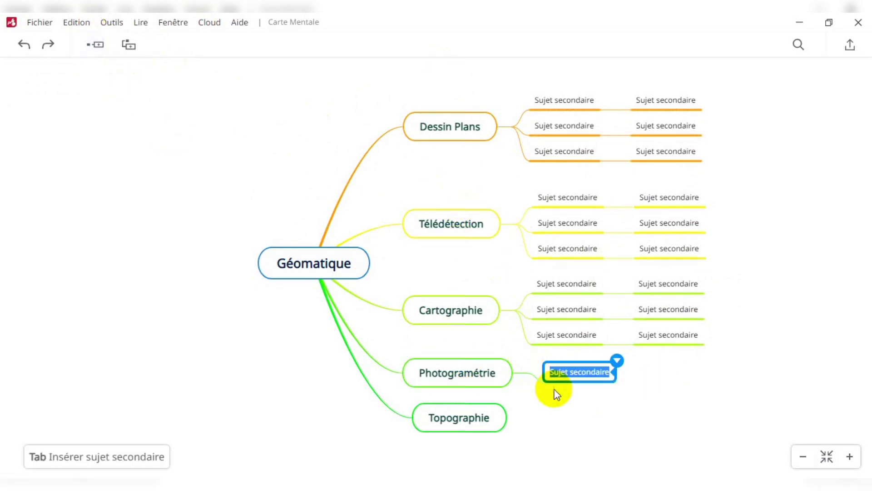
pyautogui.click(477, 360)
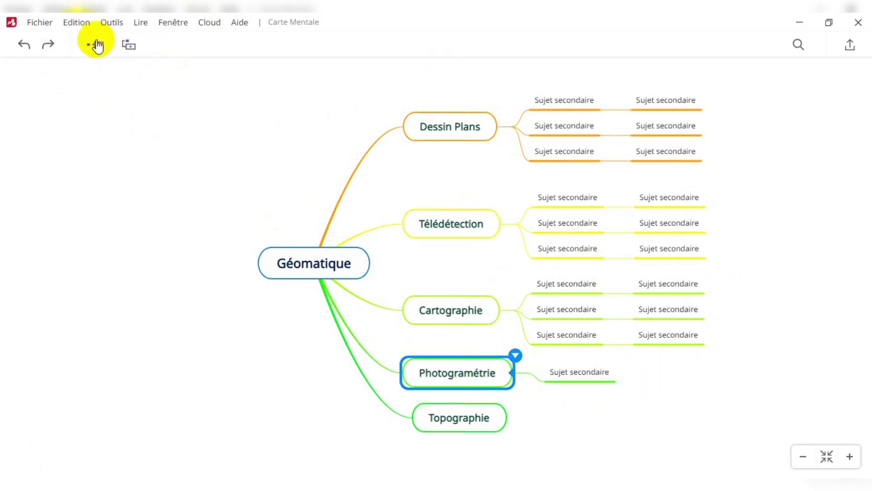
pyautogui.press('Tab')
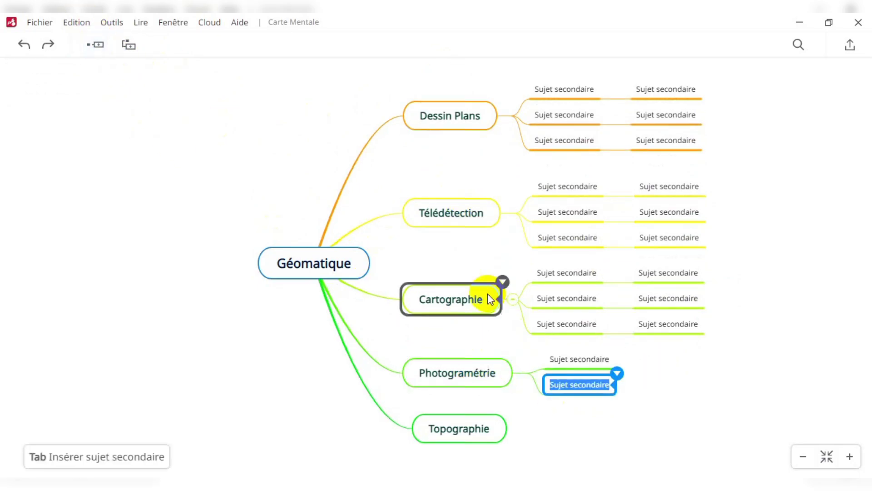
pyautogui.click(487, 370)
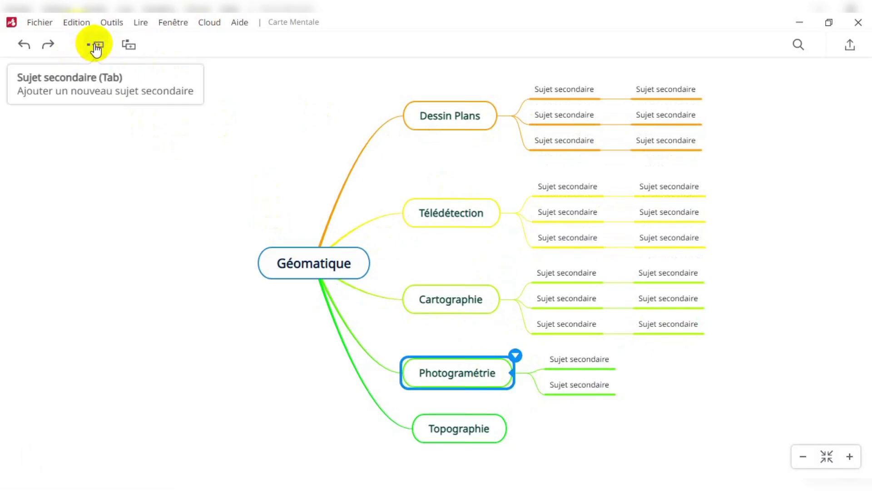
pyautogui.press('Tab')
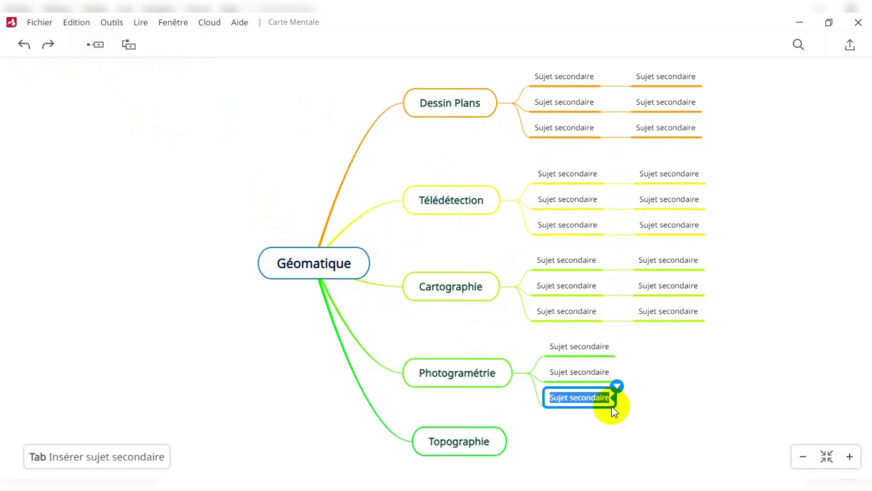
pyautogui.press('Return')
# Step: Add one further secondary topic beneath each of the three secondary topics of Photogramétrie, keeping the default text
pyautogui.click(576, 355)
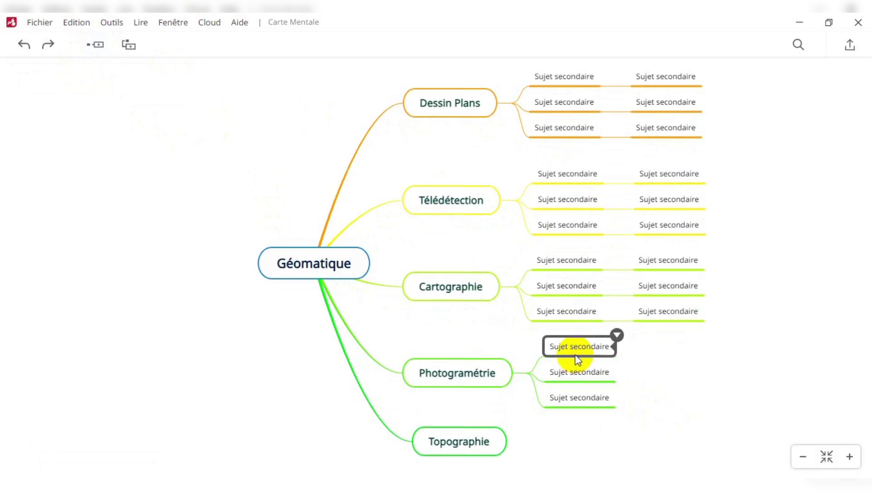
pyautogui.click(101, 47)
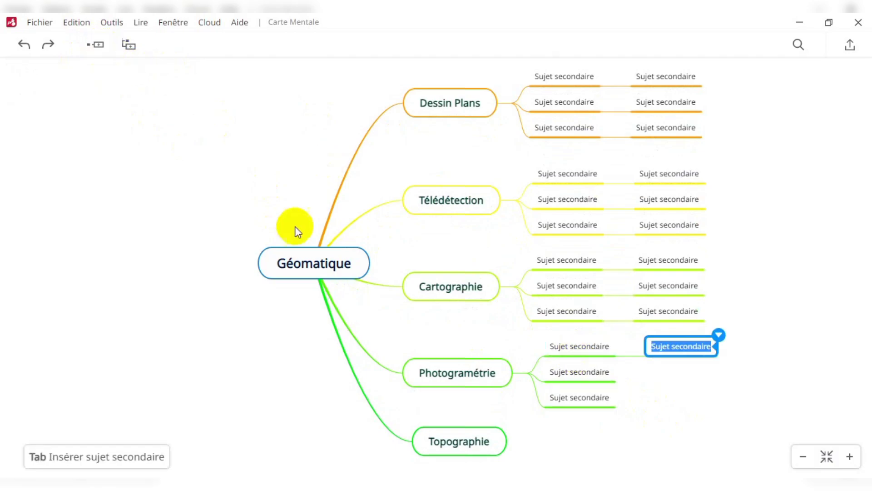
pyautogui.click(576, 366)
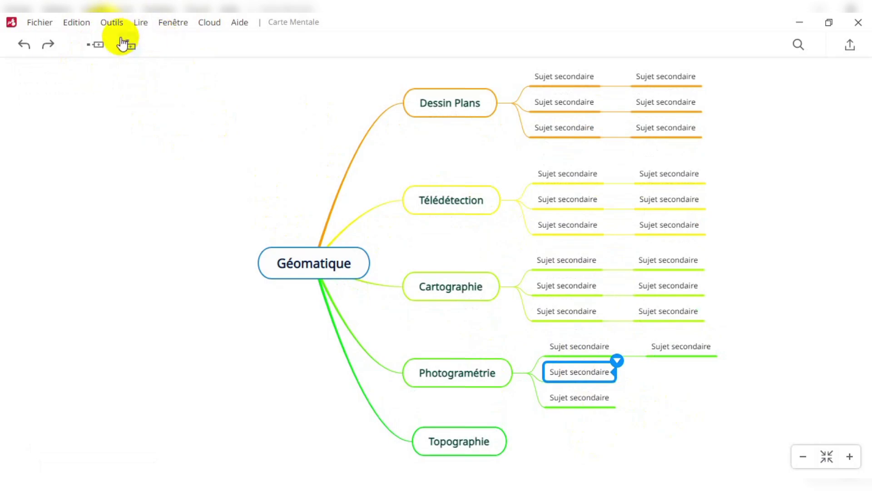
pyautogui.click(99, 45)
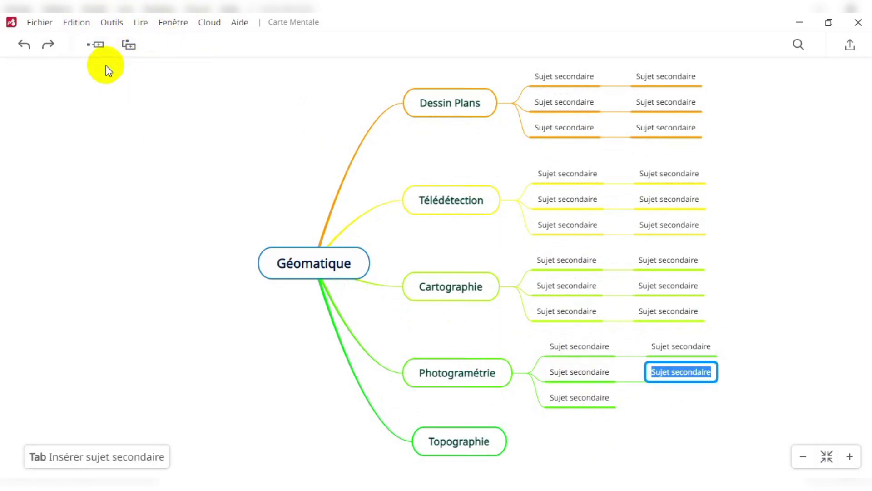
pyautogui.click(595, 400)
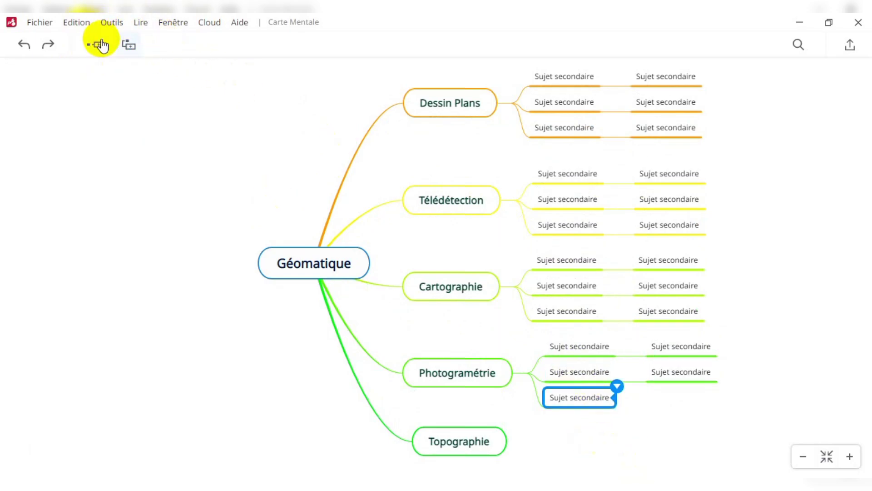
pyautogui.press('Tab')
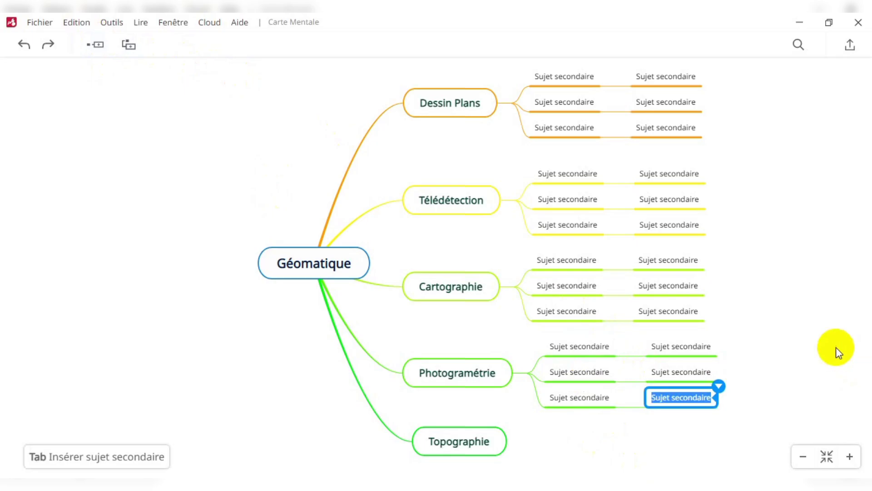
pyautogui.click(837, 348)
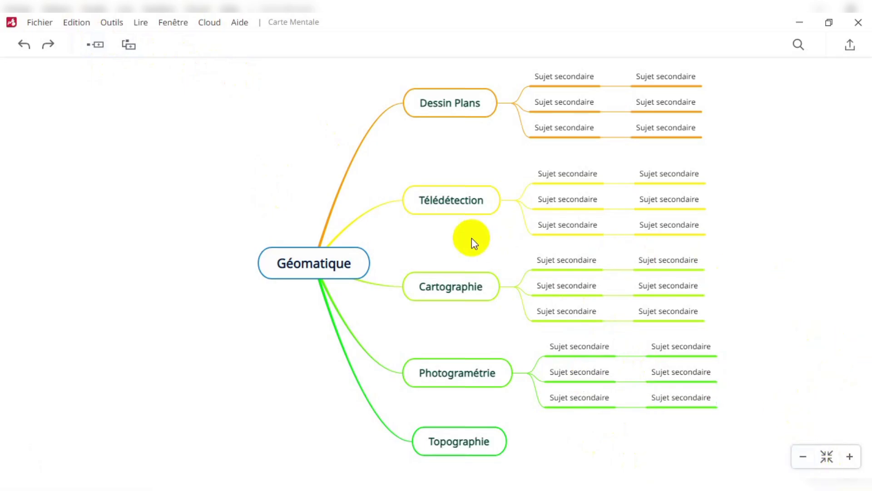
# Step: Pan across the Géomatique map and recentre it to view all five main branches
pyautogui.moveTo(472, 239); pyautogui.dragTo(337, 222)
pyautogui.click(468, 264)
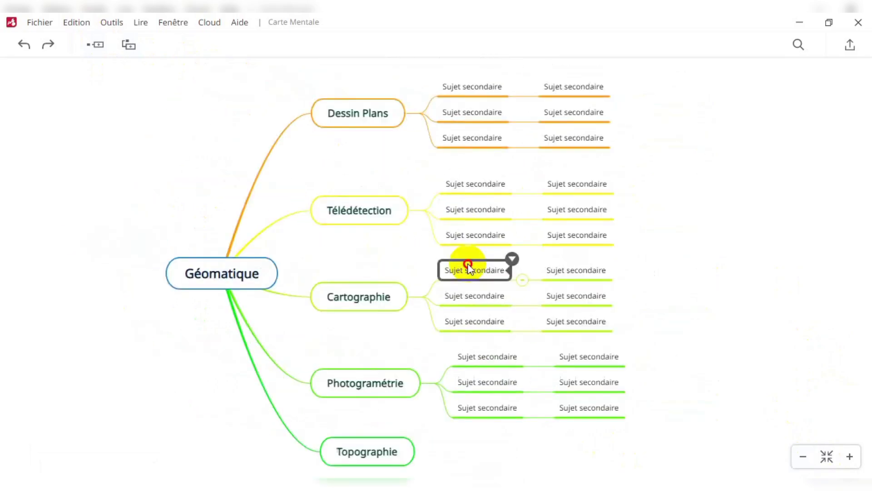
pyautogui.moveTo(379, 247); pyautogui.dragTo(403, 233)
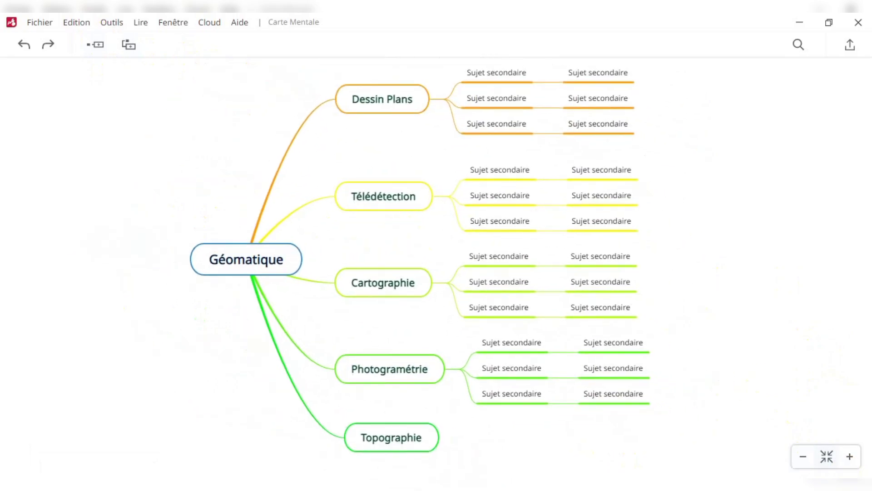
pyautogui.click(826, 456)
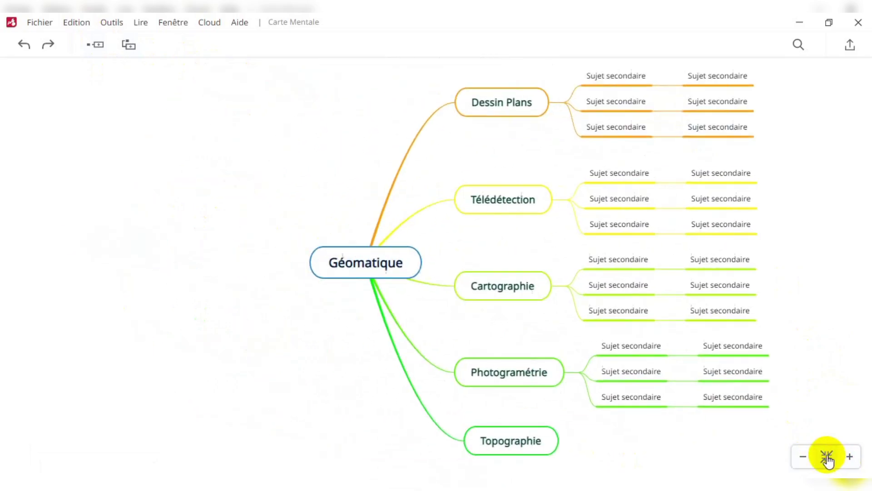
pyautogui.moveTo(626, 253); pyautogui.dragTo(390, 235)
# Step: Zoom the mind map out and in to examine all branches from Dessin Plans to Topographie at a readable size
pyautogui.click(802, 455)
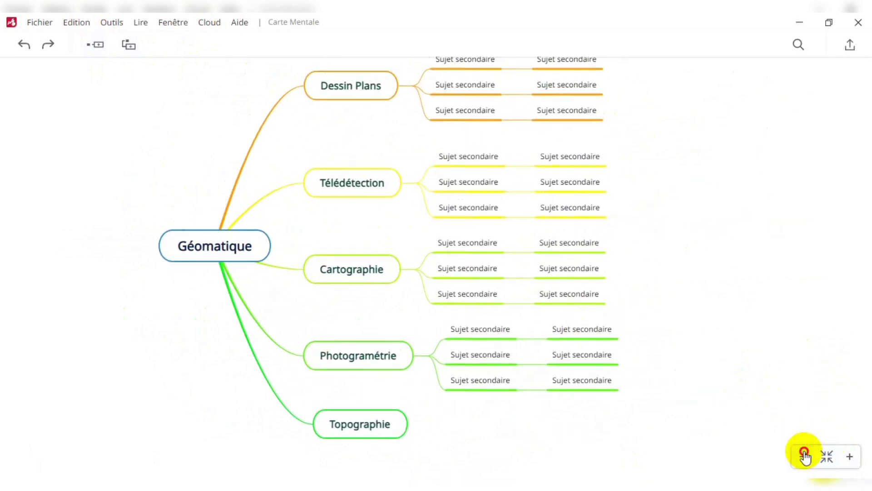
pyautogui.click(804, 454)
pyautogui.click(804, 455)
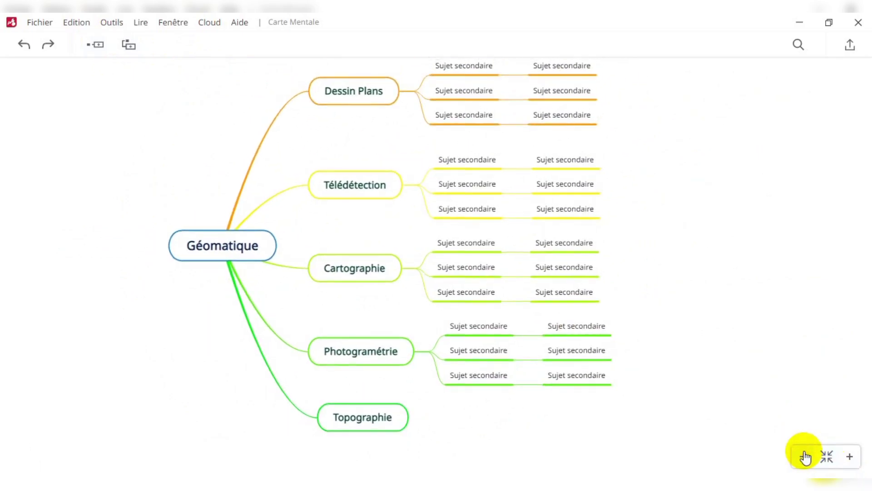
pyautogui.click(804, 454)
pyautogui.click(804, 454)
pyautogui.click(845, 465)
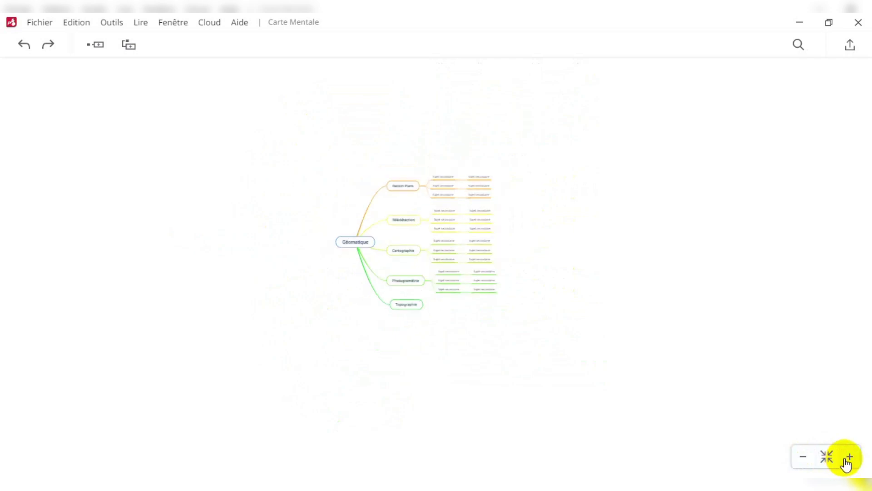
pyautogui.click(846, 464)
pyautogui.click(846, 462)
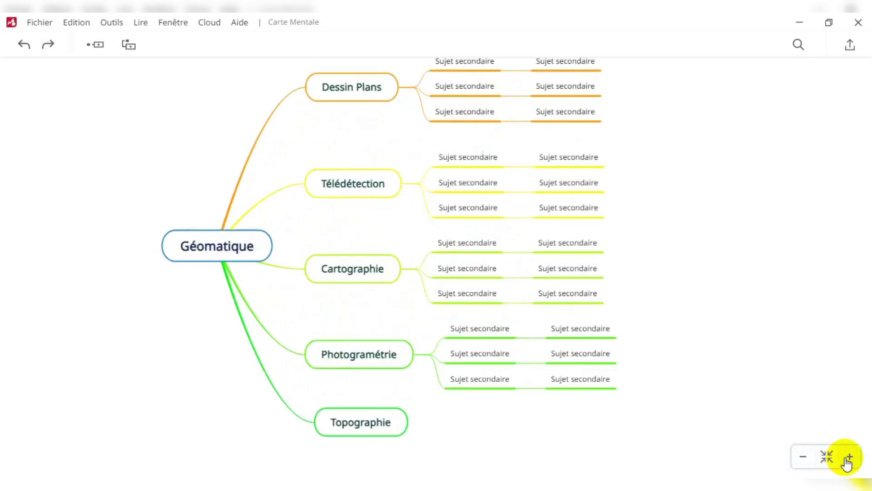
pyautogui.click(847, 462)
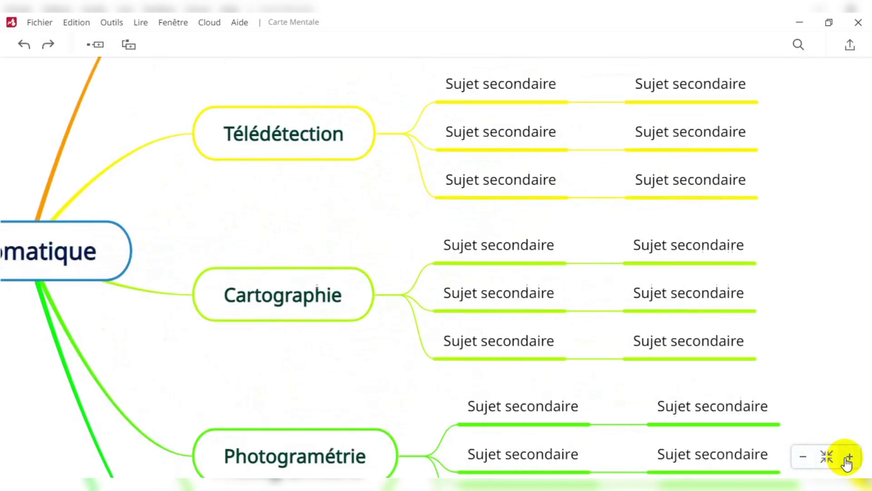
pyautogui.click(803, 458)
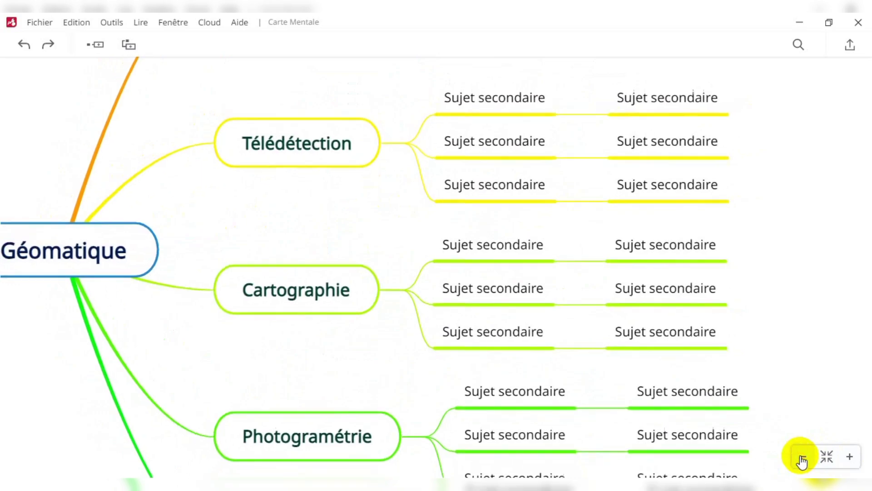
pyautogui.click(803, 460)
pyautogui.click(801, 458)
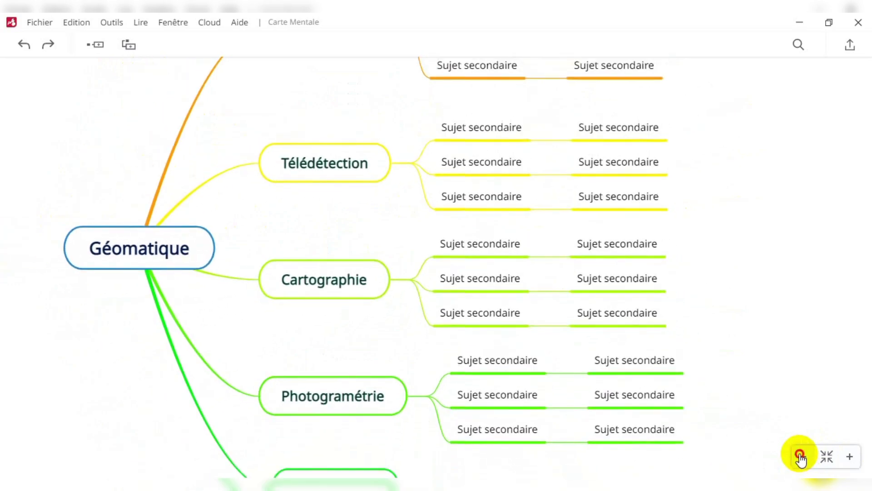
pyautogui.click(801, 459)
pyautogui.click(801, 459)
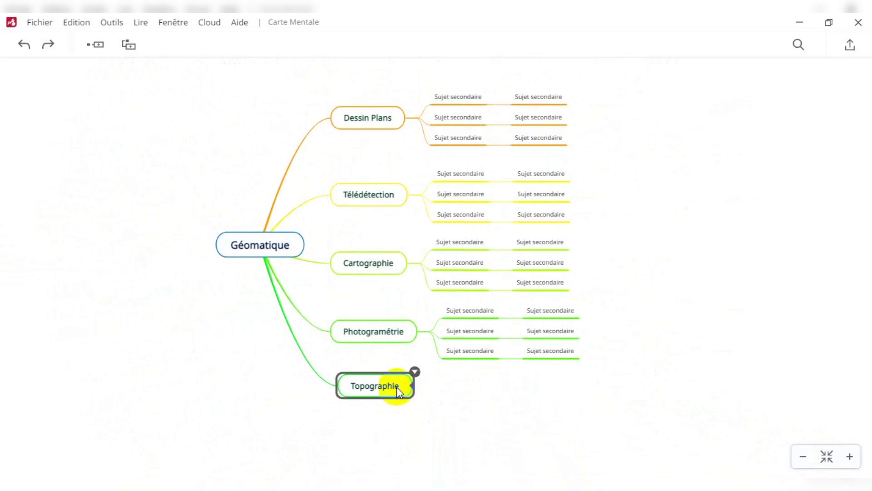
pyautogui.click(848, 457)
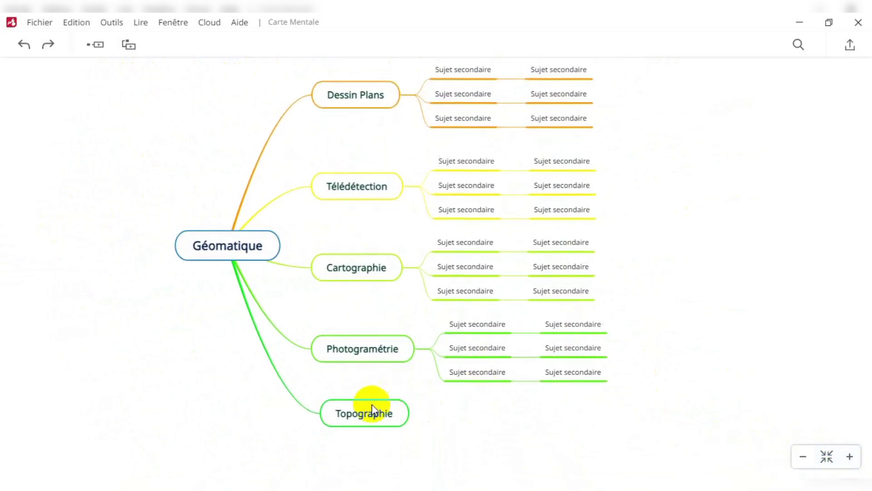
# Step: Add two secondary topics to Topographie, each with a further secondary topic beneath it, keeping the default text
pyautogui.click(94, 45)
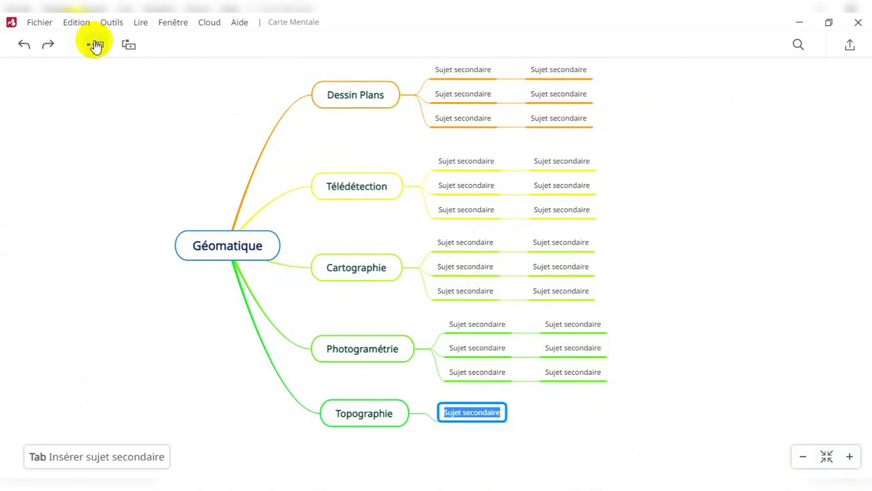
pyautogui.press('Tab')
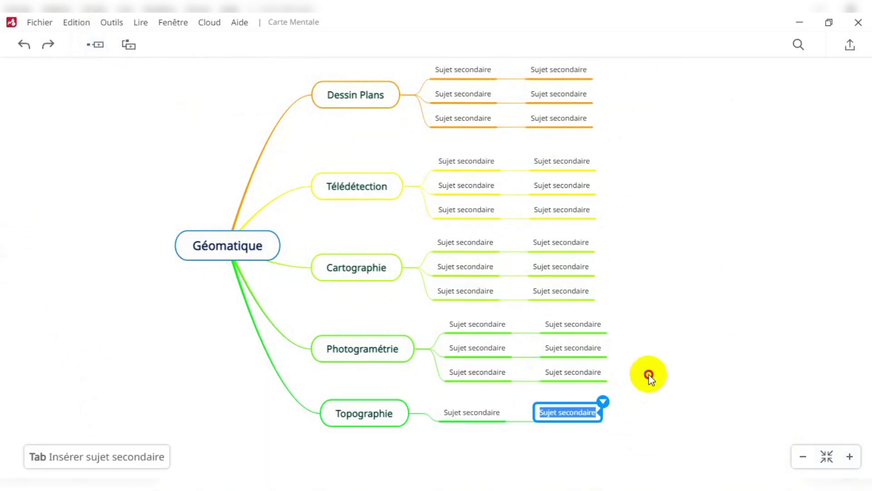
pyautogui.click(392, 414)
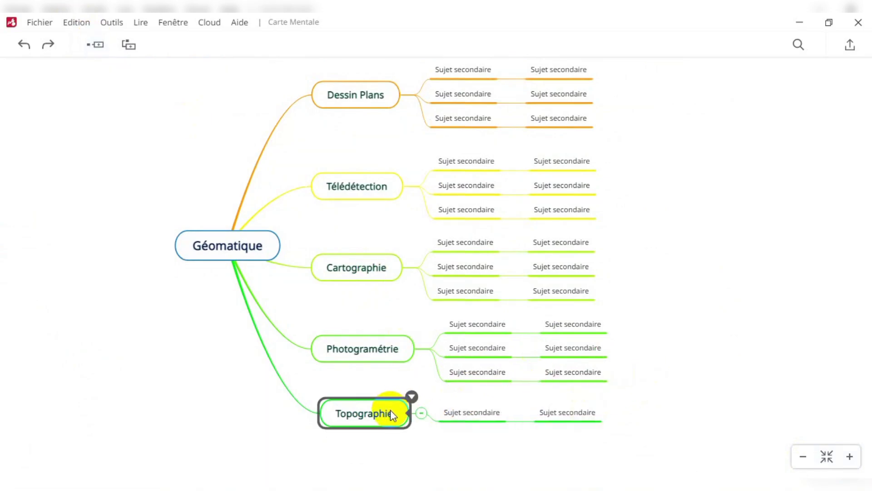
pyautogui.click(95, 44)
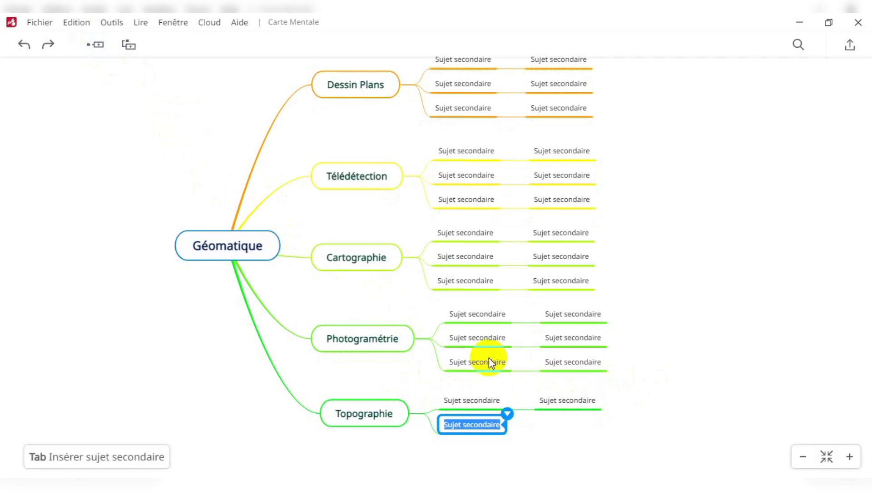
pyautogui.click(695, 352)
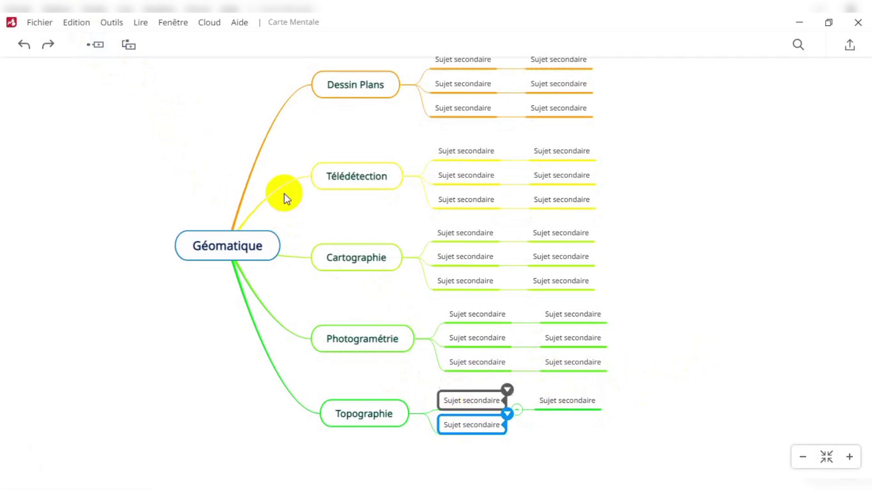
pyautogui.click(96, 45)
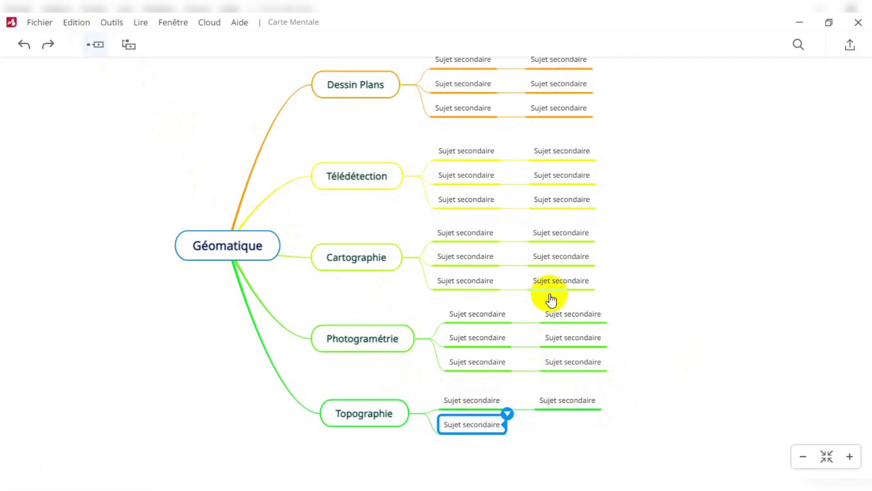
pyautogui.click(701, 360)
# Step: Add a third secondary topic to Topographie and a further secondary topic beneath it, both with default text
pyautogui.click(377, 406)
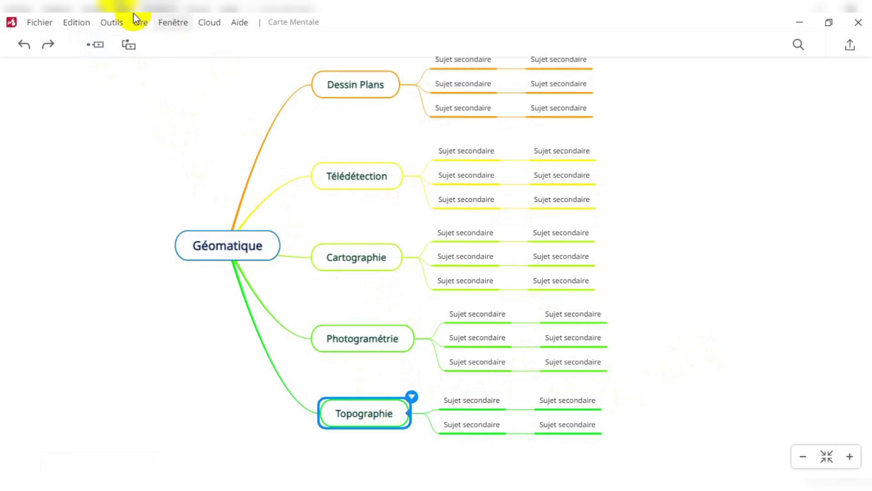
pyautogui.click(96, 45)
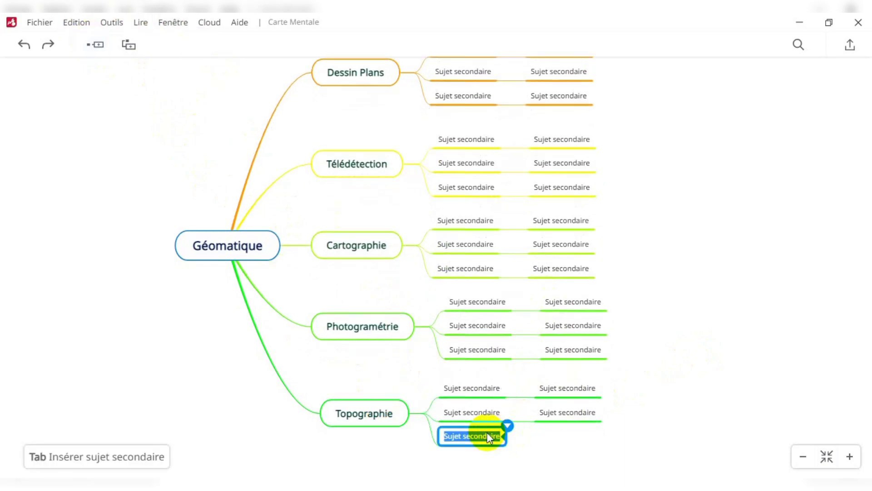
pyautogui.click(529, 434)
pyautogui.click(492, 434)
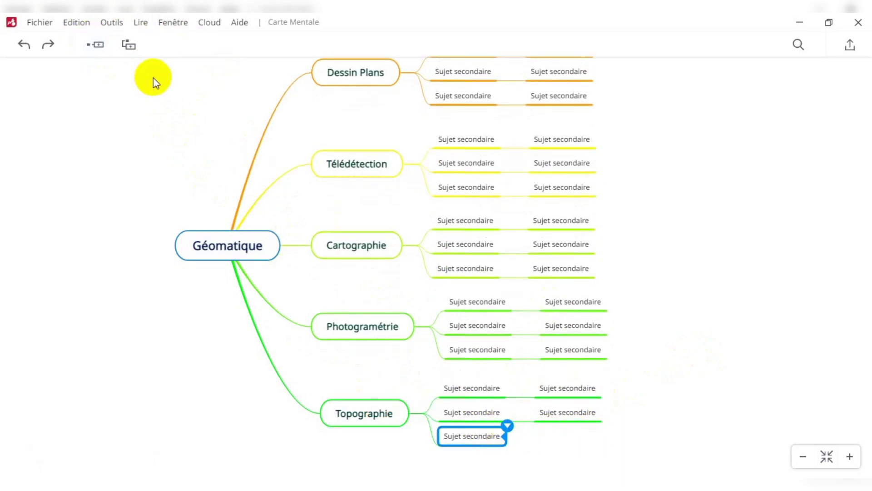
pyautogui.click(95, 44)
pyautogui.click(687, 261)
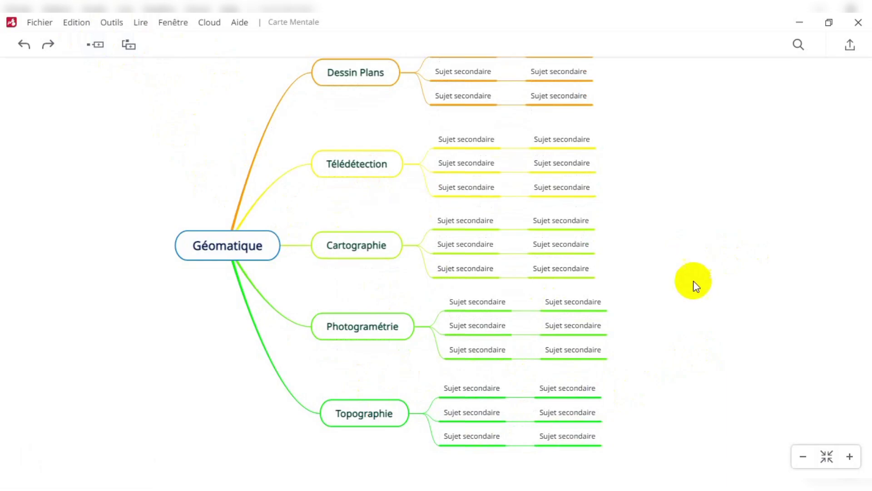
# Step: Delete the sub-topic beneath the first secondary topic of Photogramétrie
pyautogui.click(557, 246)
pyautogui.click(621, 282)
pyautogui.click(561, 324)
pyautogui.click(565, 302)
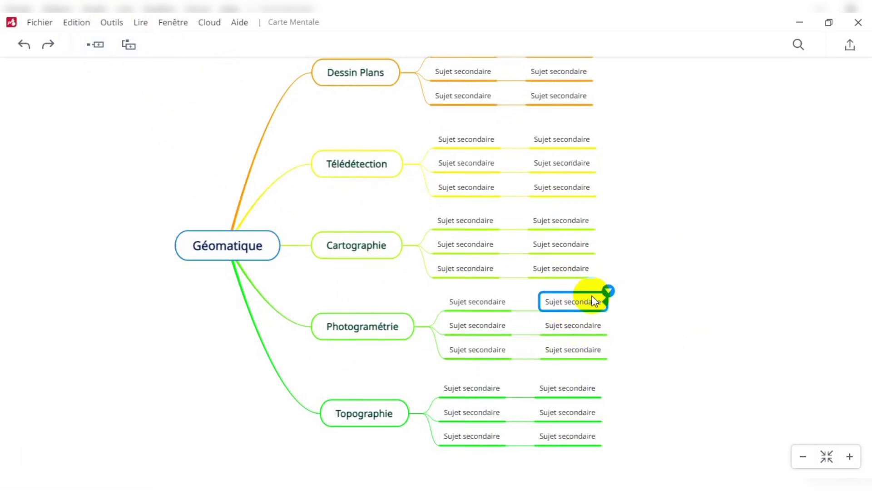
pyautogui.click(608, 295)
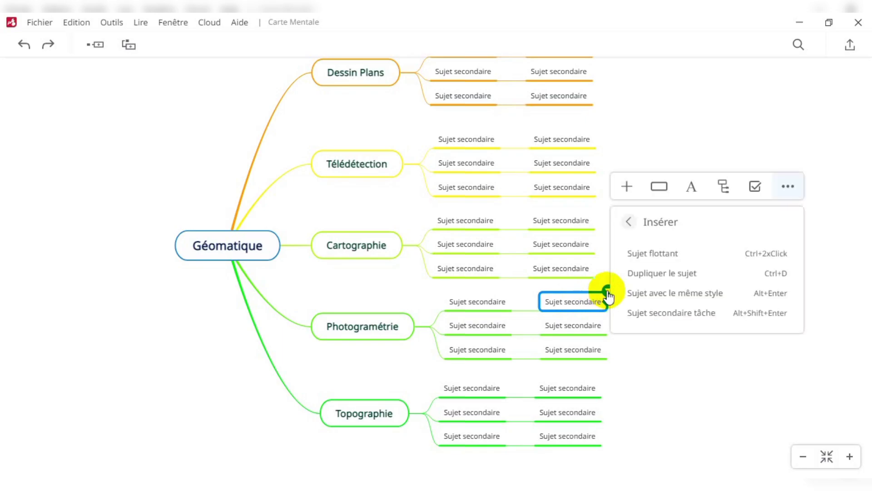
pyautogui.click(629, 222)
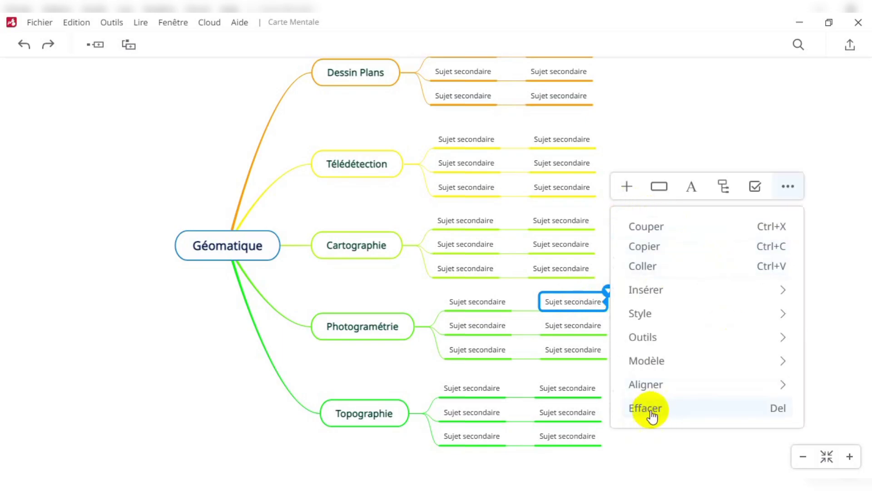
pyautogui.click(729, 405)
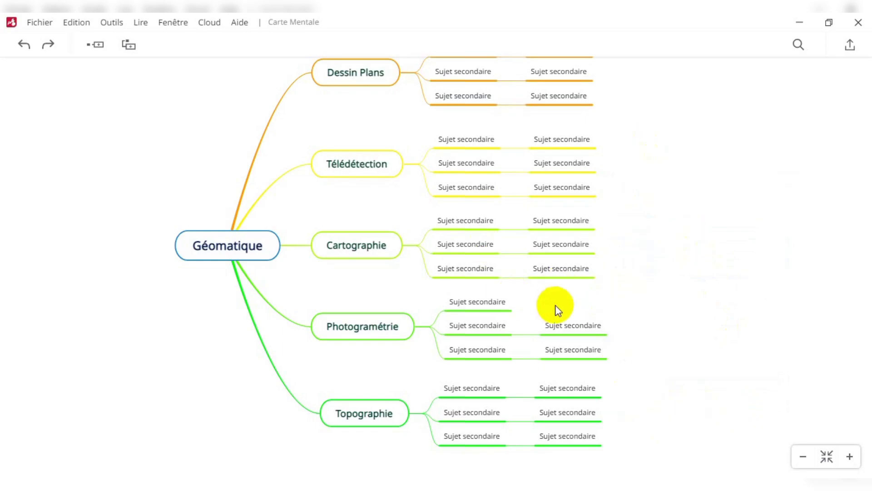
# Step: Insert a secondary task topic (Sujet secondaire tâche) beneath the first secondary topic of Photogramétrie, keeping the default text
pyautogui.click(479, 300)
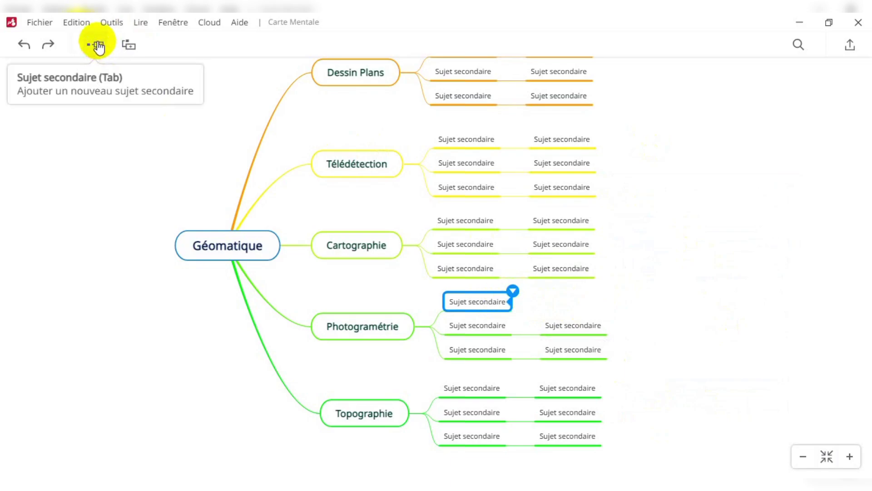
pyautogui.click(513, 290)
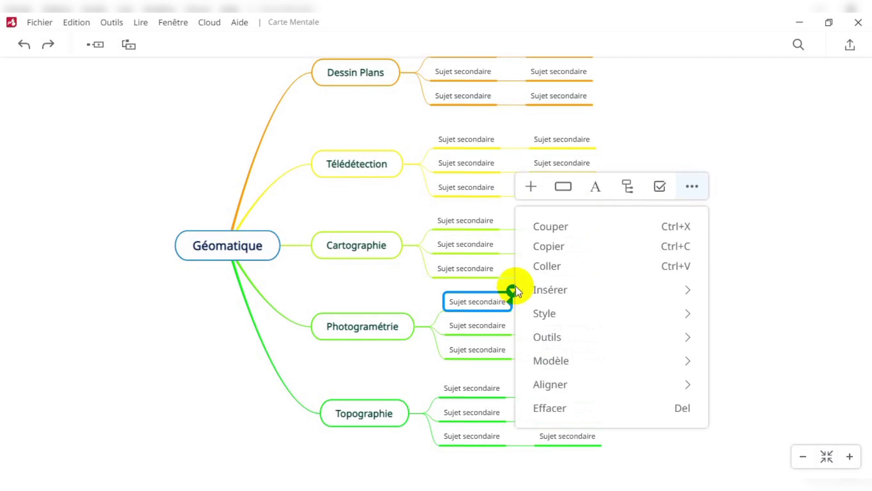
pyautogui.click(584, 291)
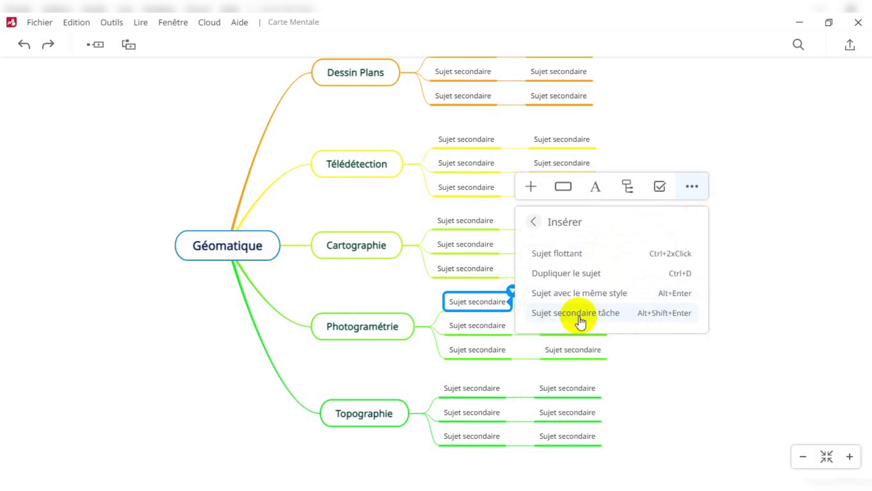
pyautogui.press('Tab')
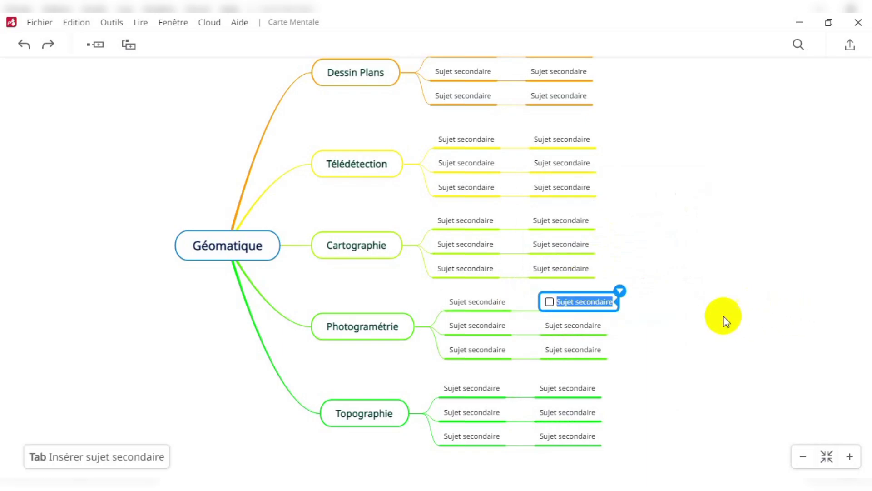
pyautogui.click(650, 299)
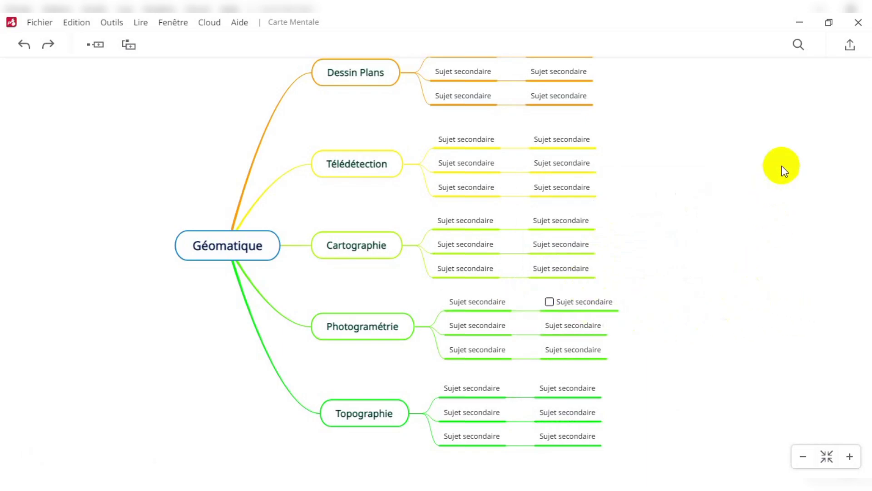
# Step: Mark the task beneath the first secondary topic of Photogramétrie as completed
pyautogui.moveTo(556, 299)
pyautogui.mouseDown()
pyautogui.moveTo(553, 287)
pyautogui.moveTo(592, 322)
pyautogui.moveTo(551, 302)
pyautogui.moveTo(565, 313)
pyautogui.mouseUp()
pyautogui.scroll(3, 678, 288)
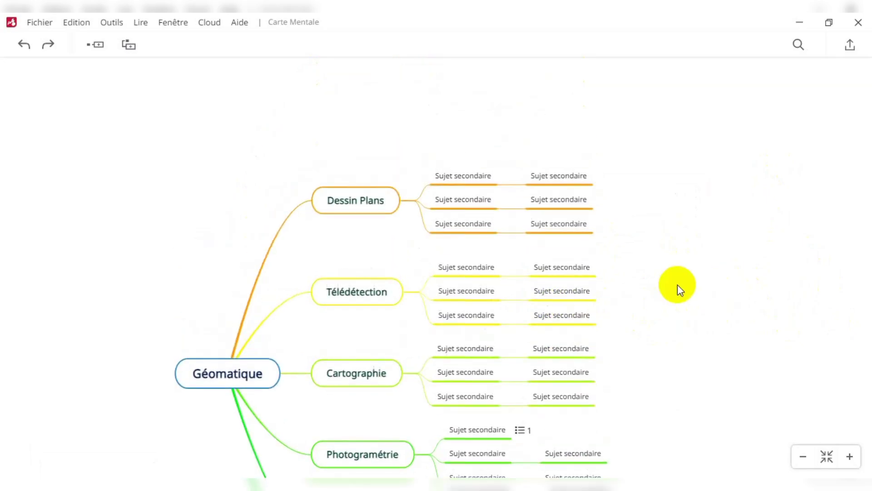
pyautogui.scroll(-1, 674, 274)
pyautogui.scroll(-2, 674, 272)
# Step: Try to expand the collapsed task list beside the first secondary topic of Photogramétrie
pyautogui.click(506, 300)
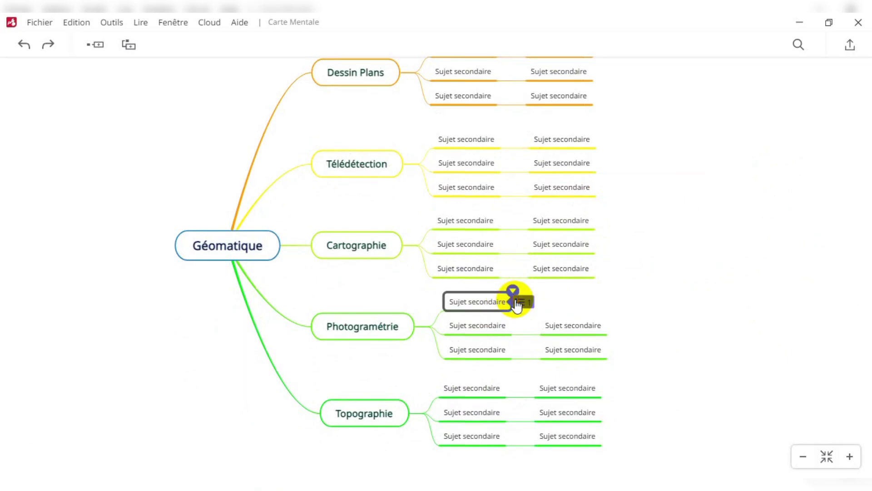
pyautogui.click(520, 302)
pyautogui.click(521, 301)
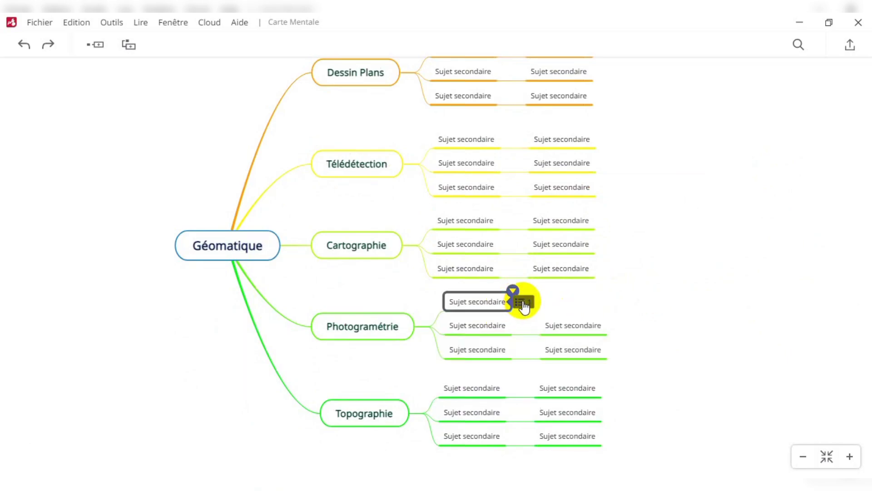
pyautogui.click(521, 301)
pyautogui.click(732, 275)
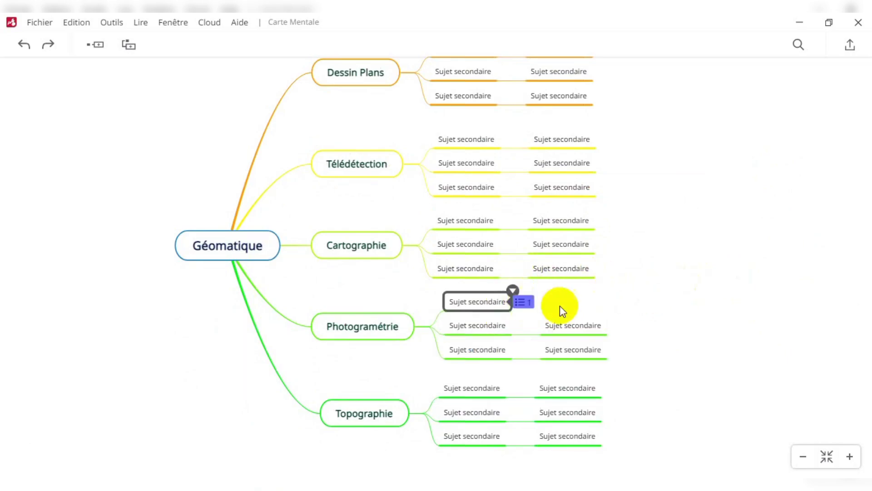
# Step: Mark the completed task beneath the first secondary topic of Photogramétrie as not completed
pyautogui.click(529, 308)
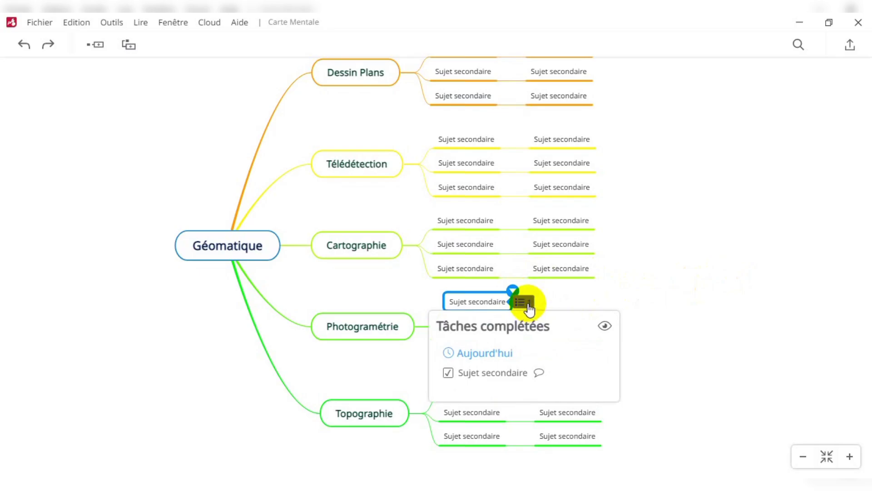
pyautogui.click(448, 373)
pyautogui.click(712, 277)
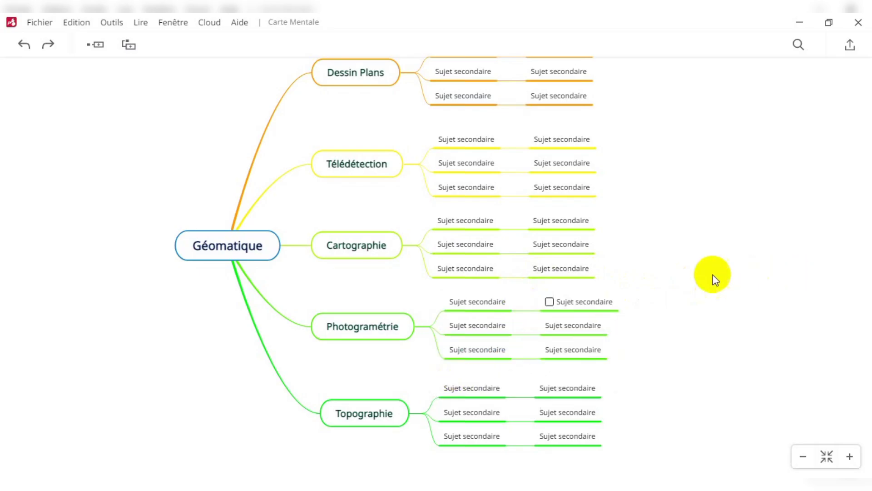
# Step: Add a note to the Dessin Plans topic with the text "Dessin plan 2D vers 3D"
pyautogui.scroll(3, 611, 263)
pyautogui.click(481, 180)
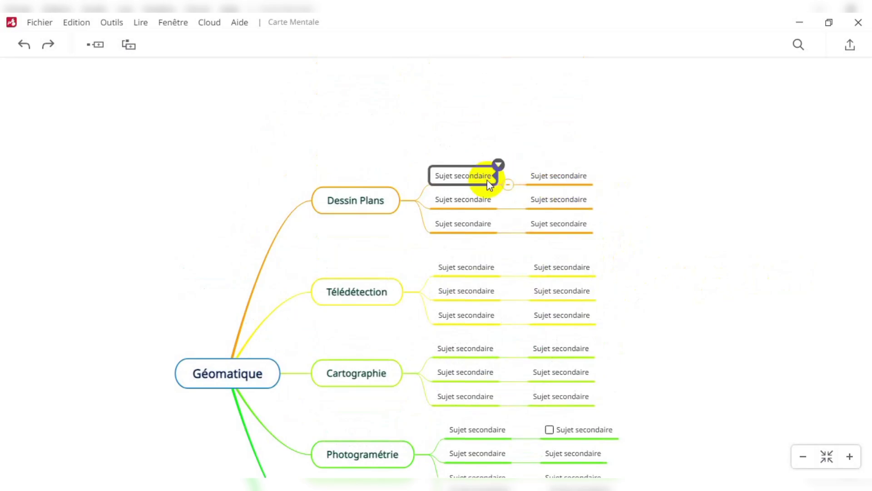
pyautogui.click(357, 200)
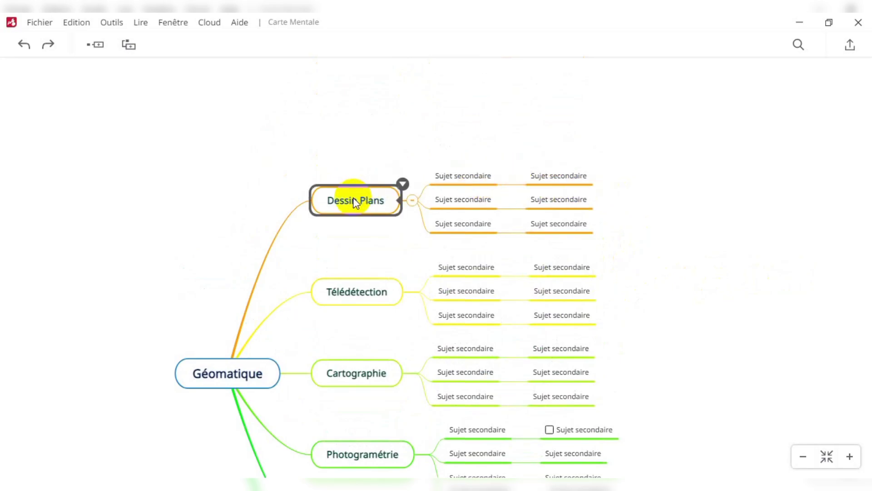
pyautogui.click(402, 186)
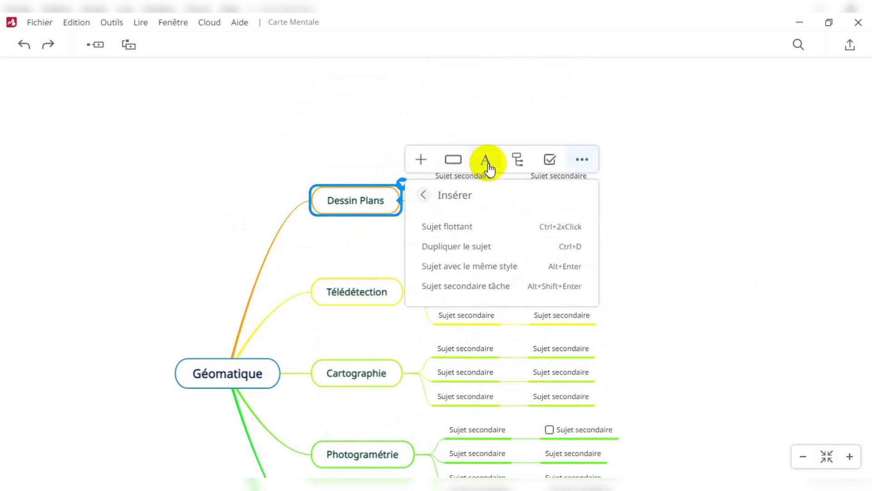
pyautogui.moveTo(422, 165)
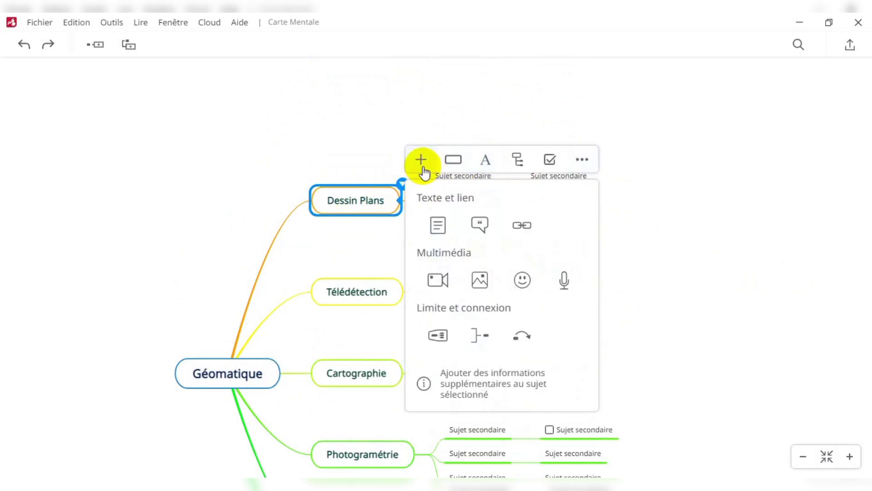
pyautogui.click(438, 224)
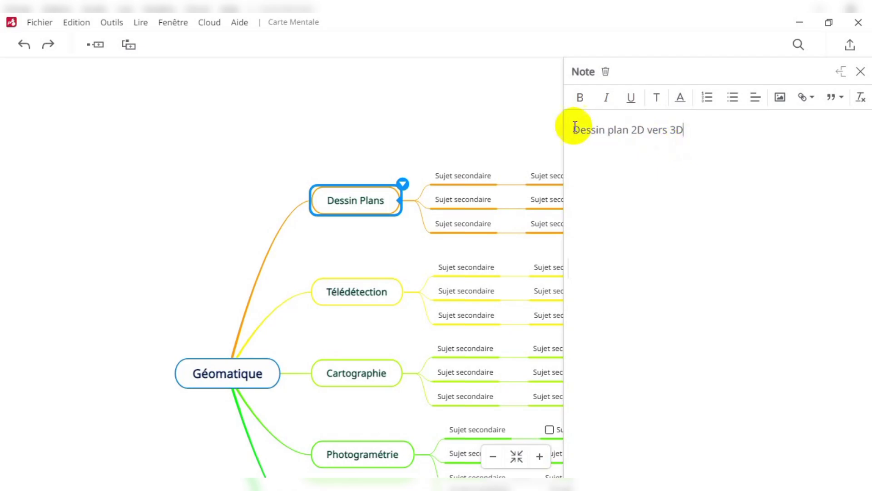
# Step: Format the whole text of the Dessin Plans note as bold, italic and underlined
pyautogui.click(585, 99)
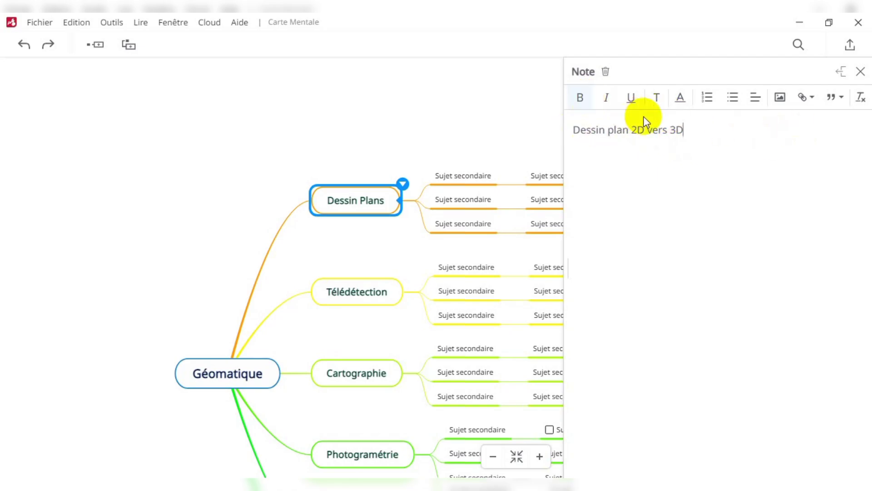
pyautogui.click(604, 104)
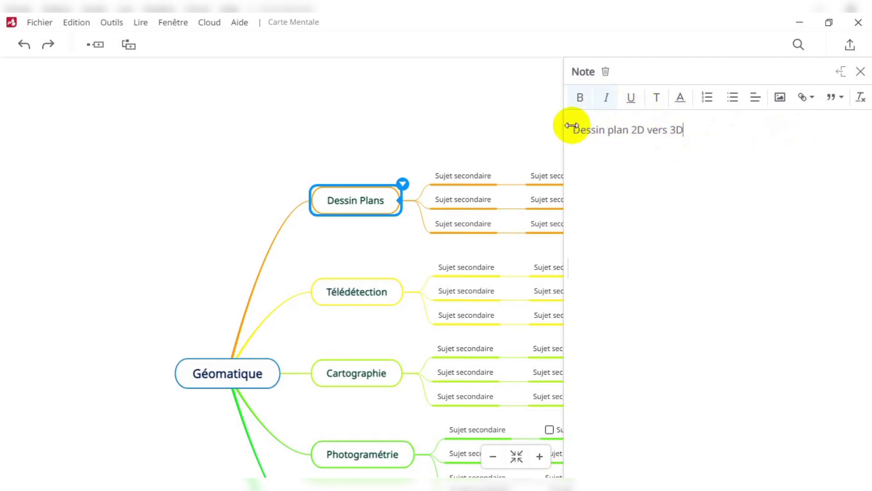
pyautogui.tripleClick(697, 134)
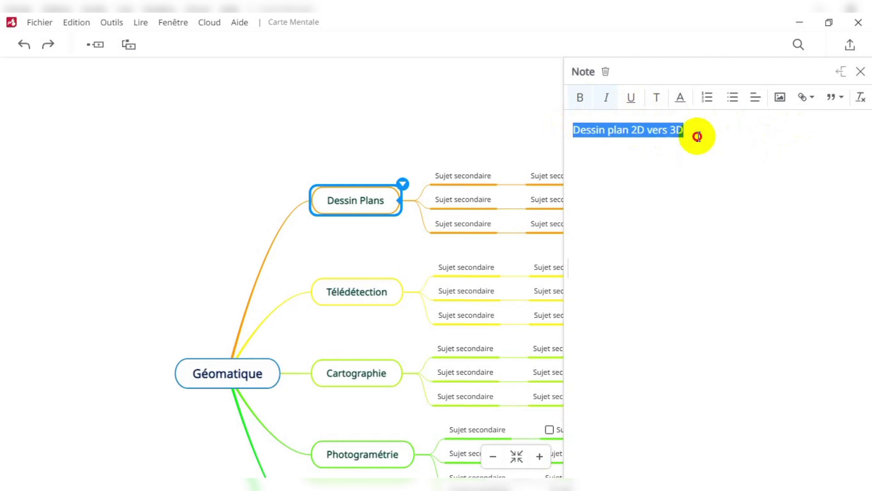
pyautogui.click(606, 97)
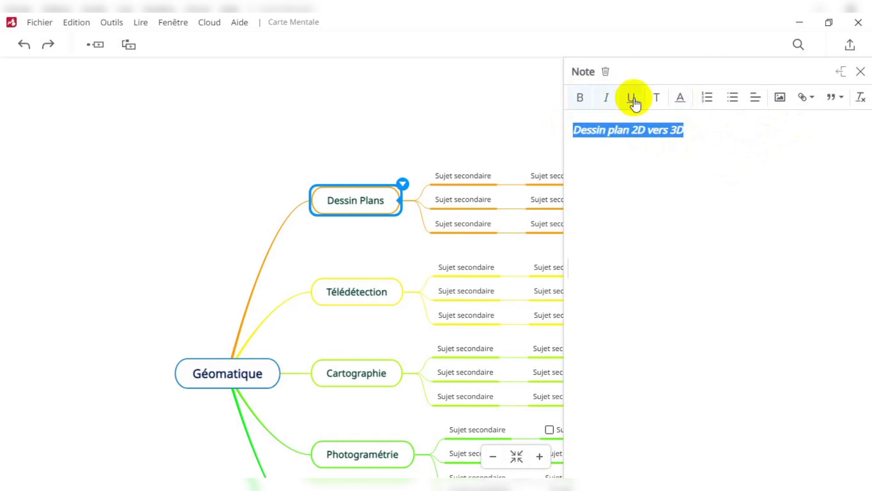
pyautogui.click(632, 98)
pyautogui.click(698, 144)
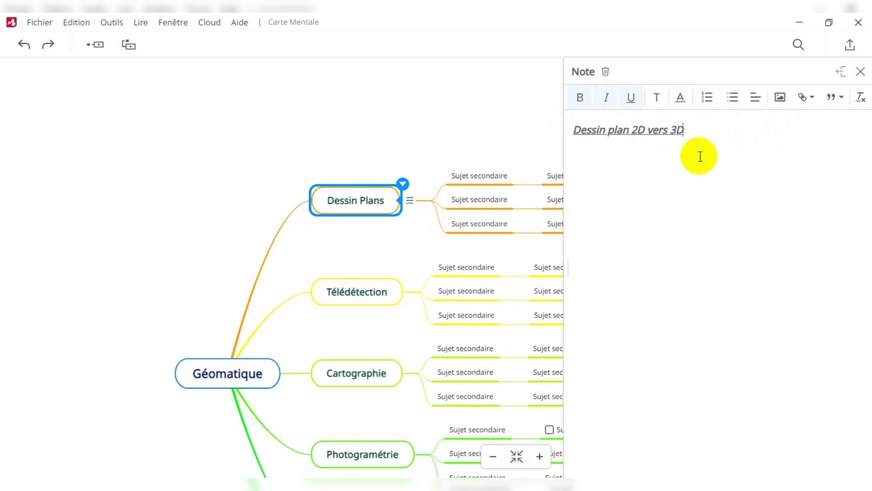
# Step: Colour the word "2D" in the Dessin Plans note red
pyautogui.click(688, 100)
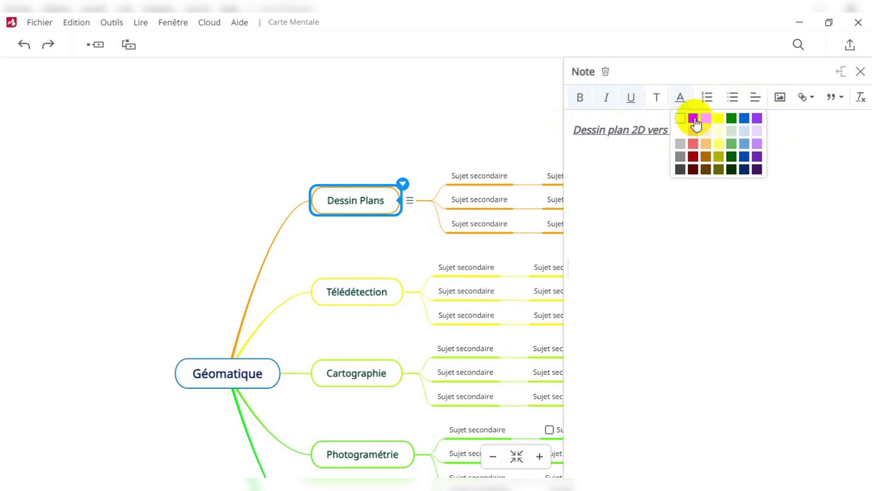
pyautogui.click(691, 117)
pyautogui.moveTo(614, 130); pyautogui.dragTo(636, 136)
pyautogui.doubleClick(636, 131)
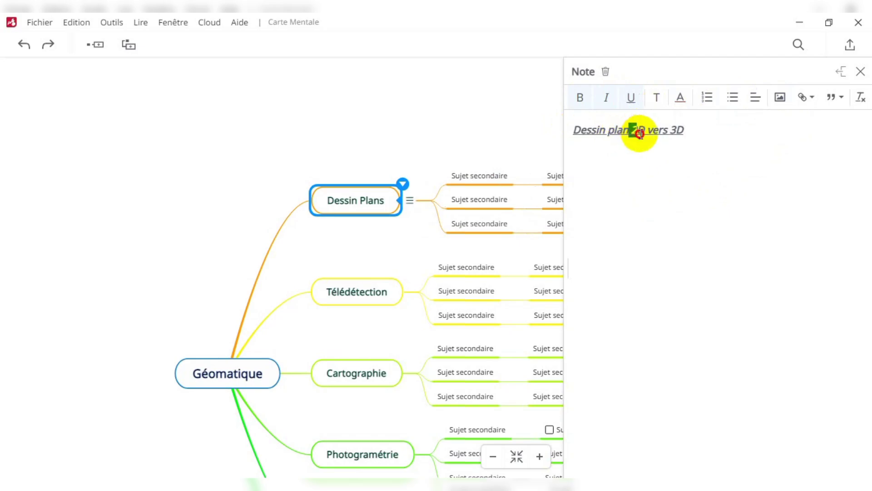
pyautogui.click(680, 97)
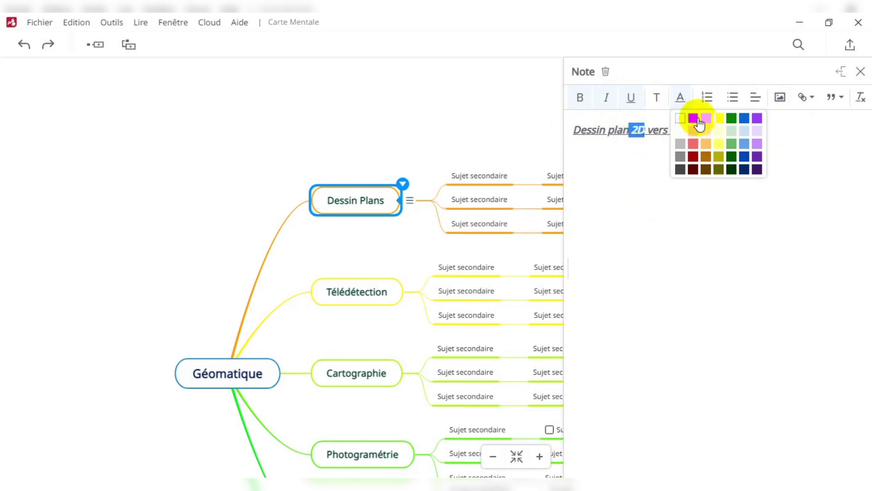
pyautogui.click(693, 120)
pyautogui.click(644, 133)
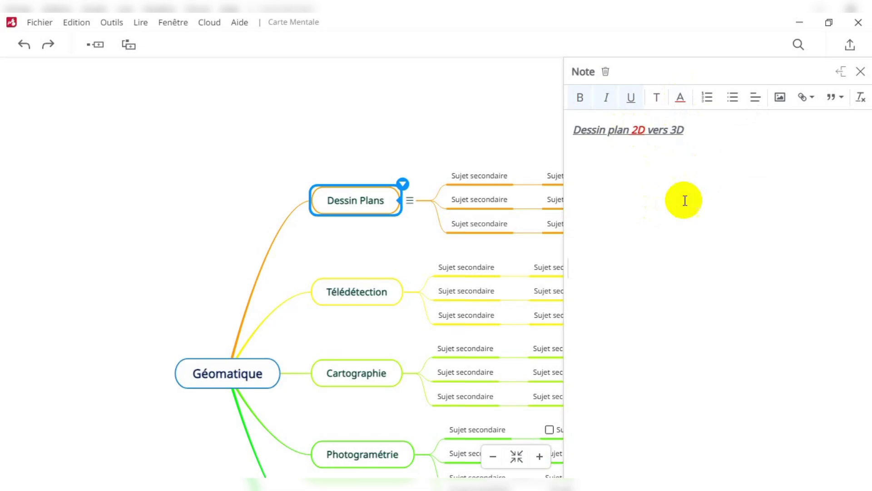
# Step: Close the note editor and preview the note attached to Dessin Plans on the map
pyautogui.click(861, 71)
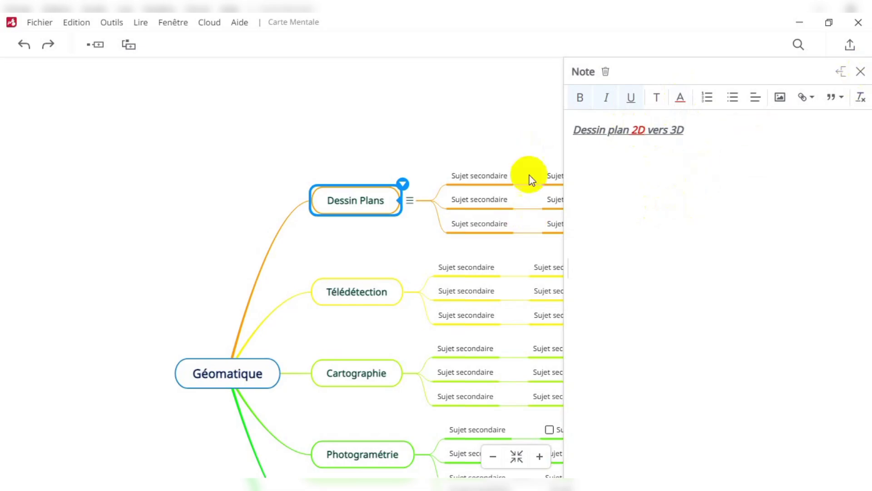
pyautogui.click(410, 202)
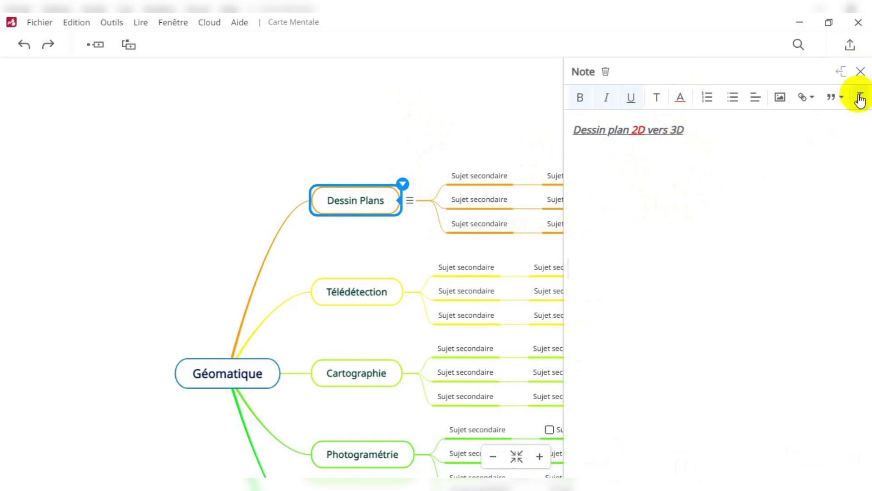
pyautogui.click(861, 71)
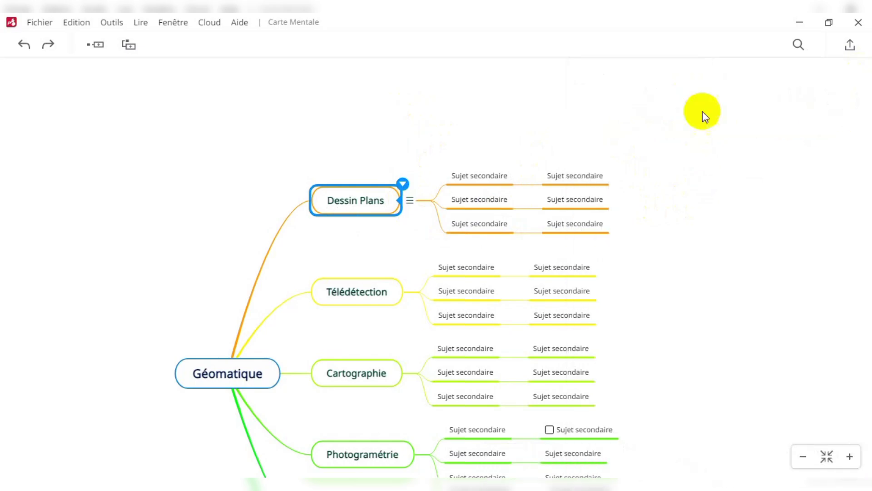
pyautogui.click(430, 138)
pyautogui.scroll(-3, 272, 136)
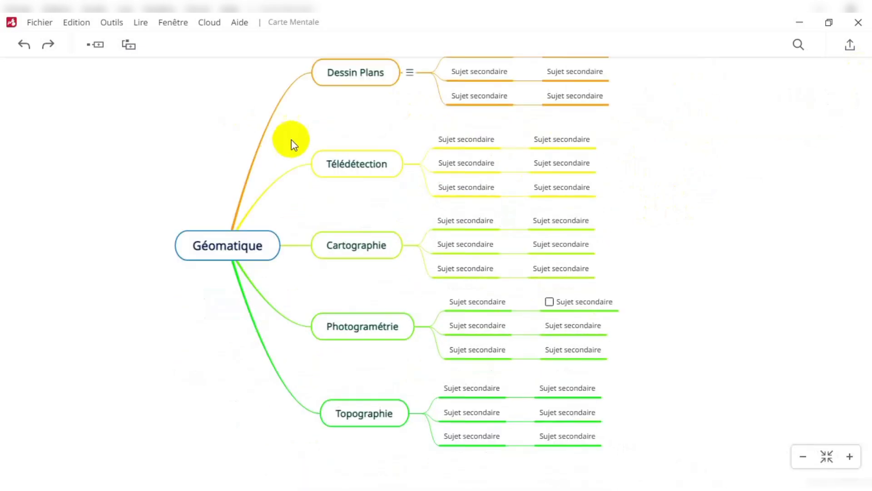
pyautogui.scroll(2, 317, 141)
pyautogui.click(410, 139)
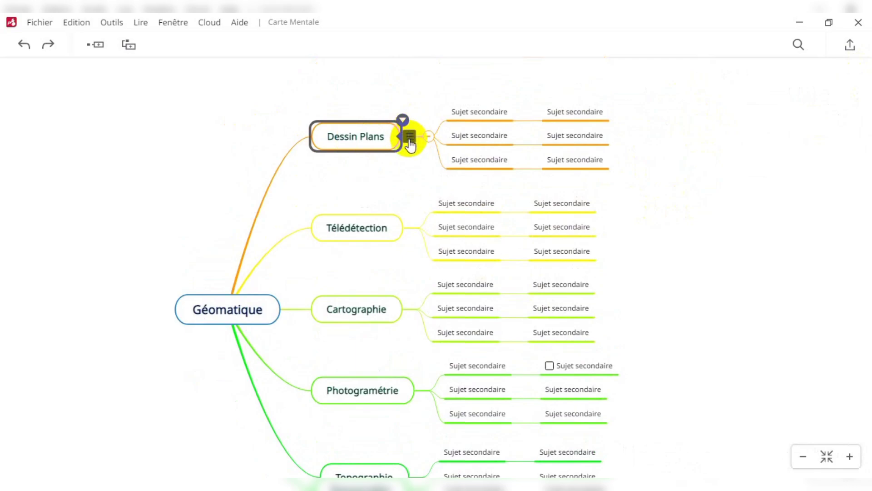
pyautogui.moveTo(410, 141)
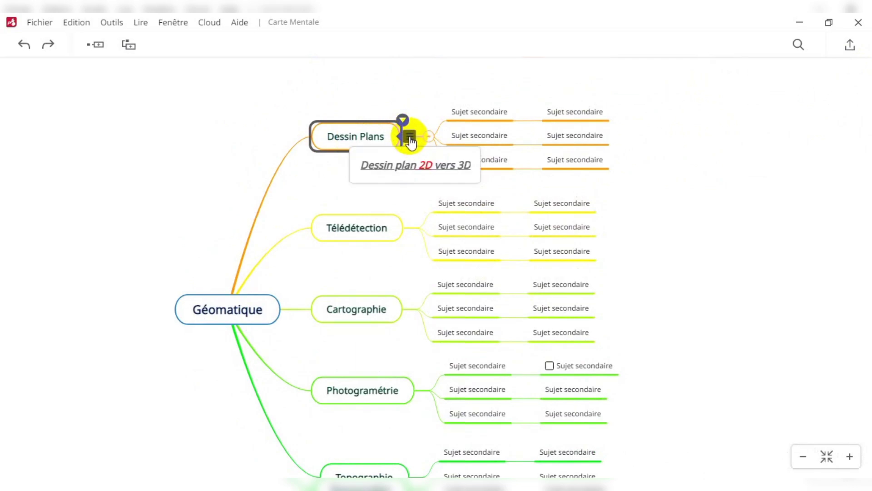
# Step: Reopen the Dessin Plans note, examine its link and quotation insertion options, and close it
pyautogui.click(410, 139)
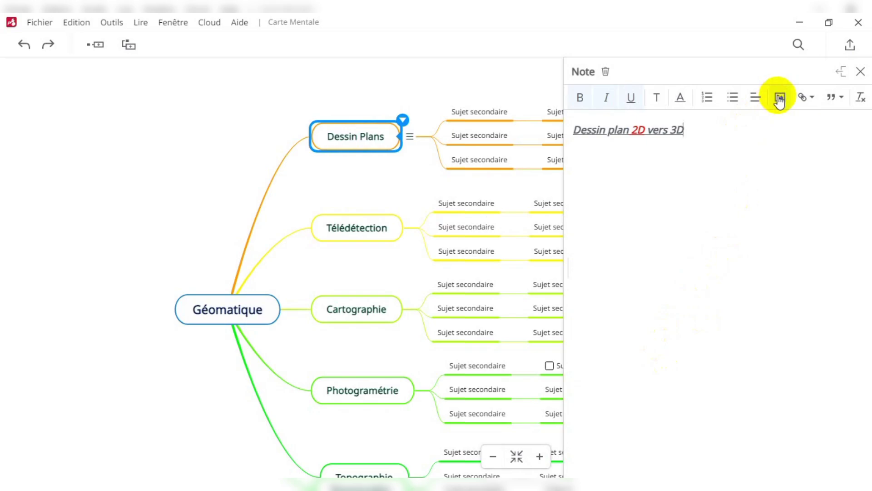
pyautogui.click(807, 100)
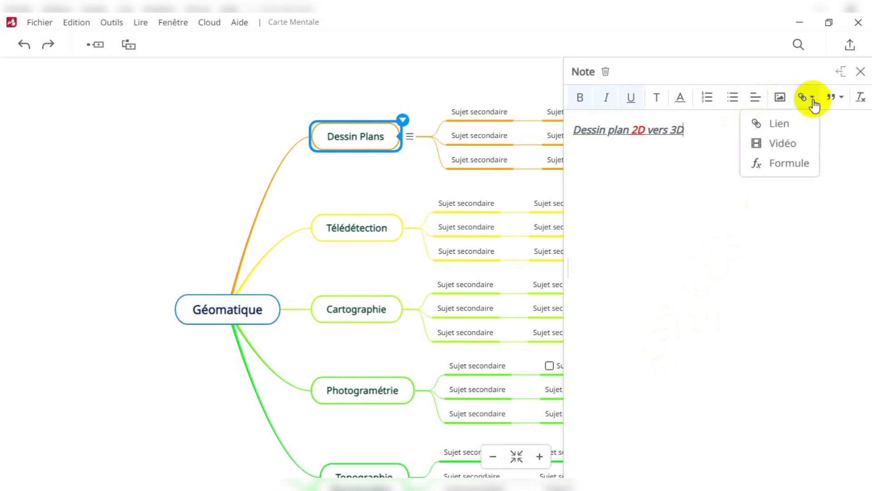
pyautogui.click(844, 104)
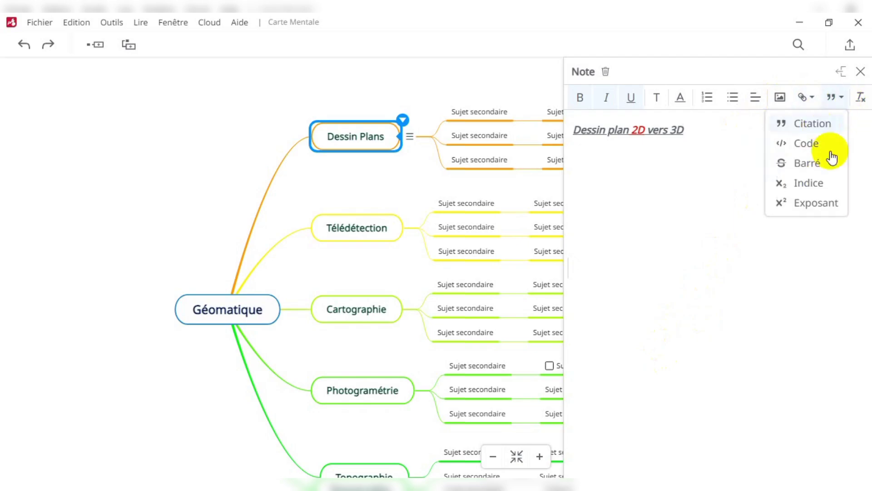
pyautogui.click(861, 72)
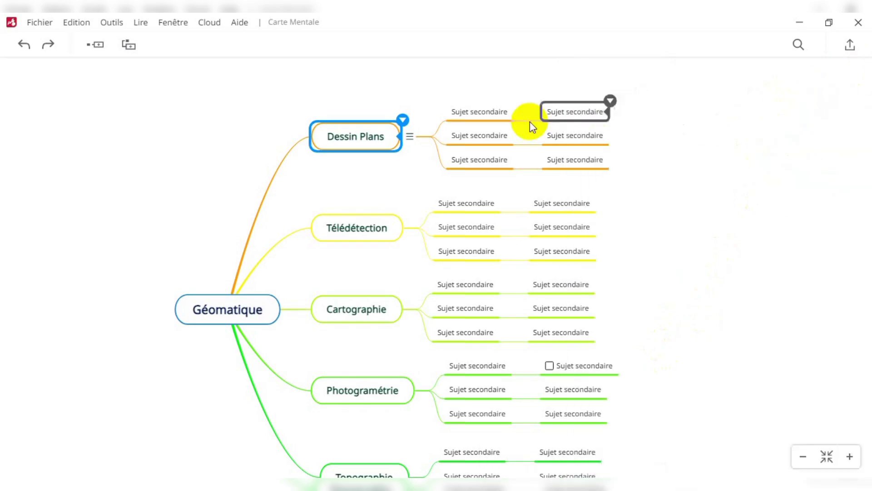
# Step: Rename the first secondary topic of Dessin Plans as 2D
pyautogui.click(497, 112)
pyautogui.click(495, 116)
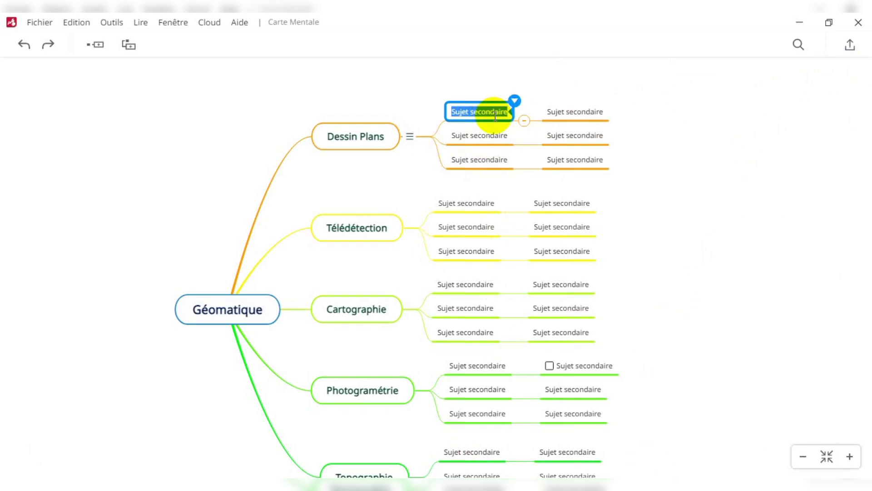
pyautogui.write('2D')
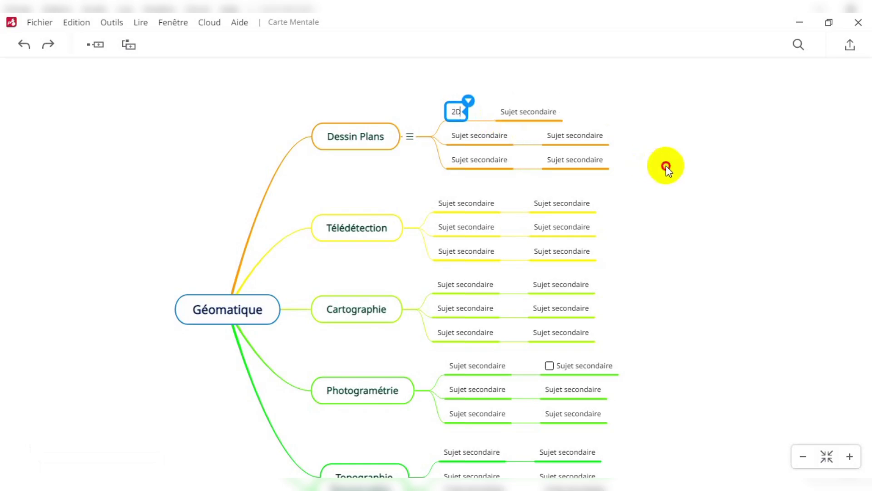
pyautogui.click(510, 157)
# Step: Rename the second secondary topic of Dessin Plans as 3D
pyautogui.click(468, 140)
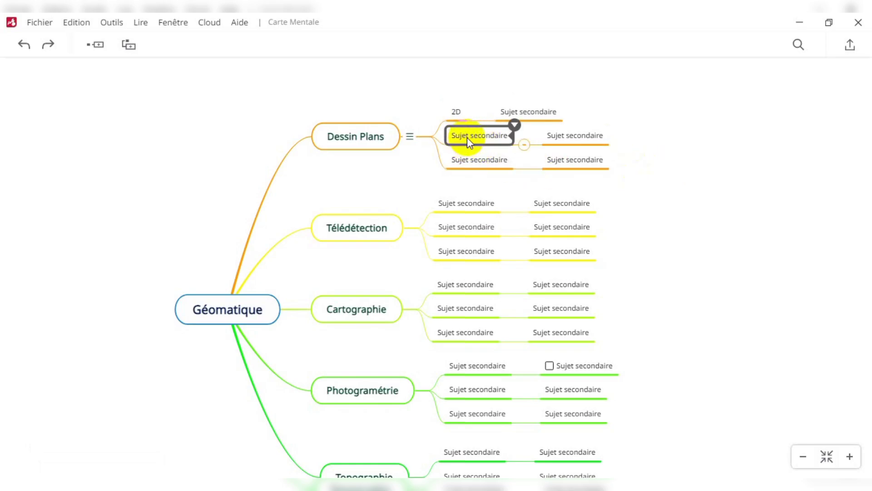
pyautogui.click(467, 137)
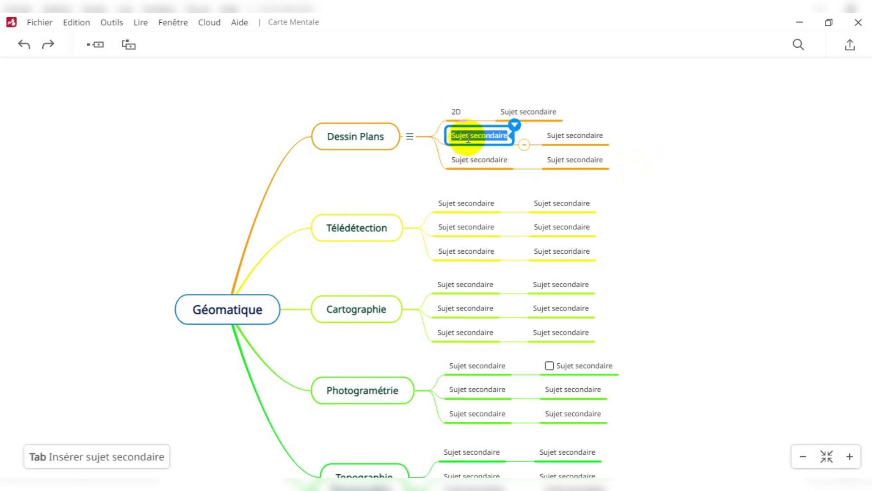
pyautogui.write('3D')
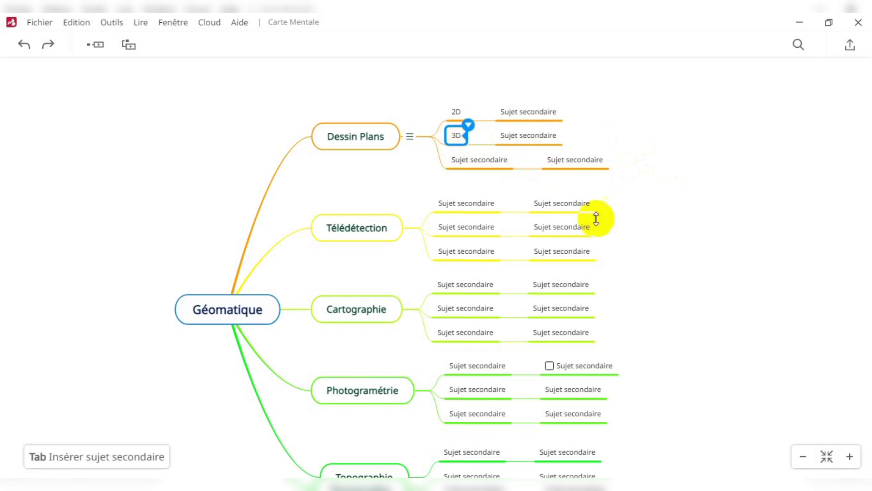
pyautogui.click(437, 202)
# Step: Rename the third secondary topic of Dessin Plans as DAO
pyautogui.click(463, 161)
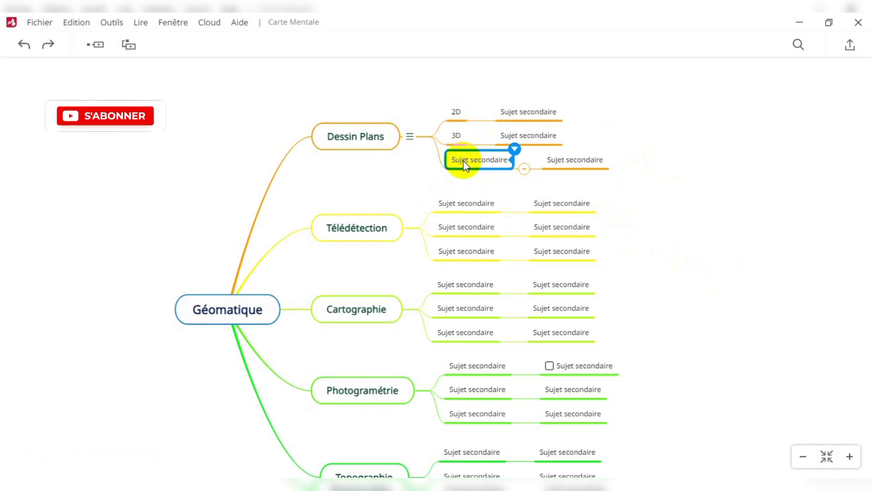
pyautogui.write('dA')
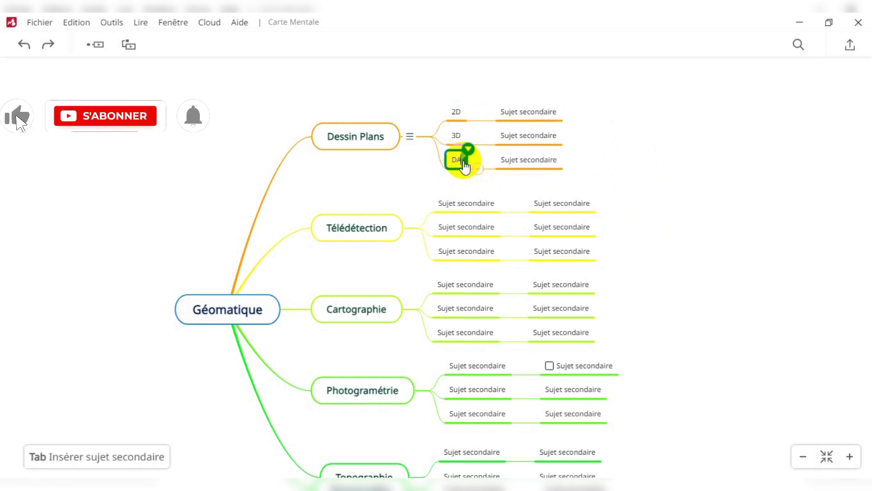
pyautogui.write('O')
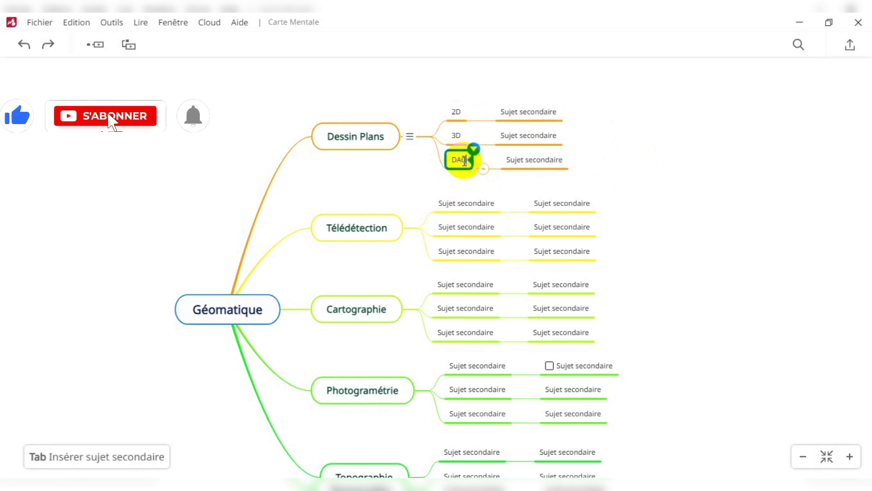
pyautogui.press('Return')
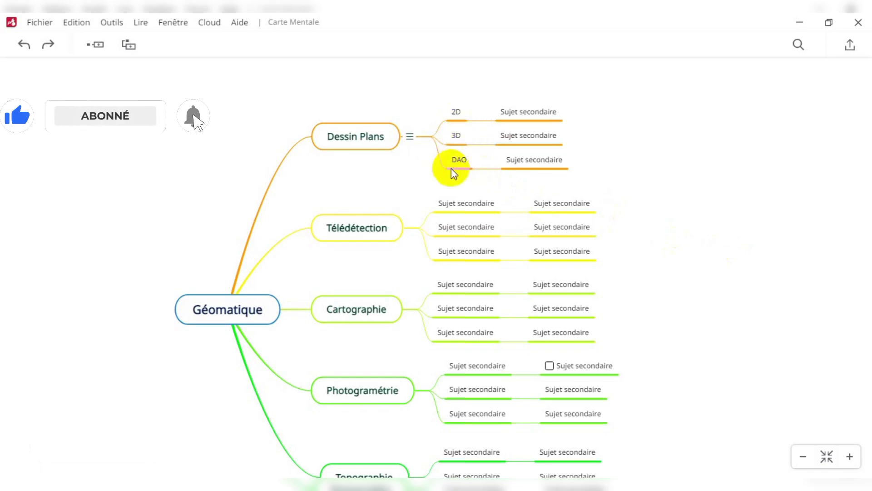
# Step: Rename the sub-topic attached to 2D in the Dessin Plans branch as Création
pyautogui.click(538, 111)
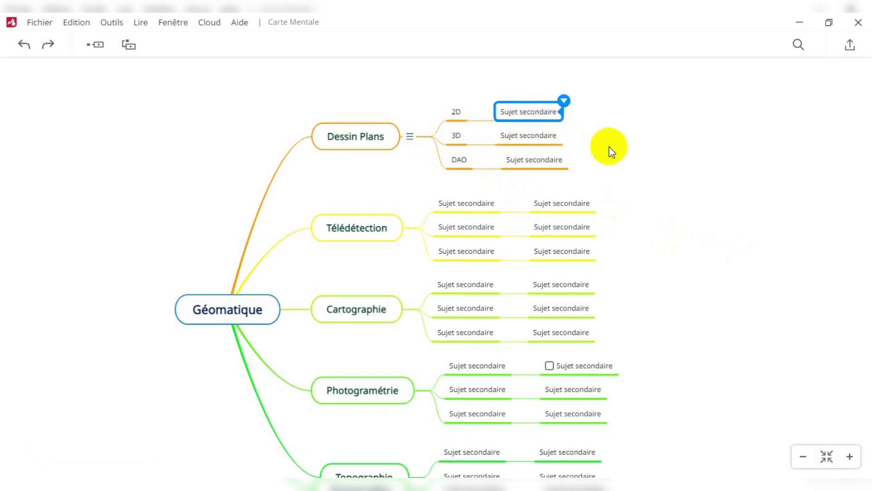
pyautogui.doubleClick(528, 112)
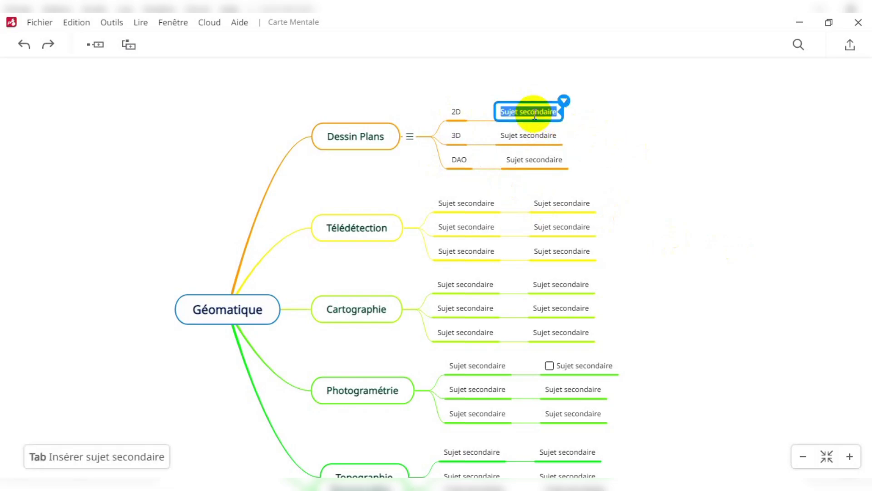
pyautogui.write('c')
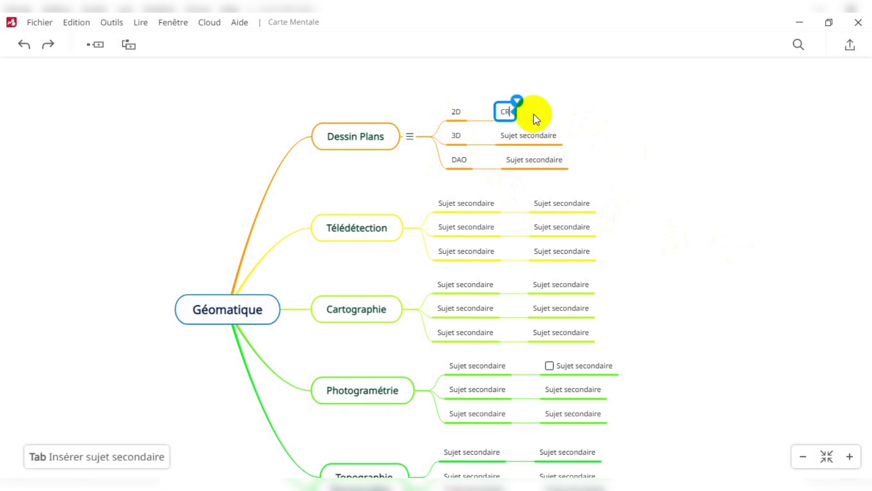
pyautogui.press('BackSpace')
pyautogui.press('BackSpace')
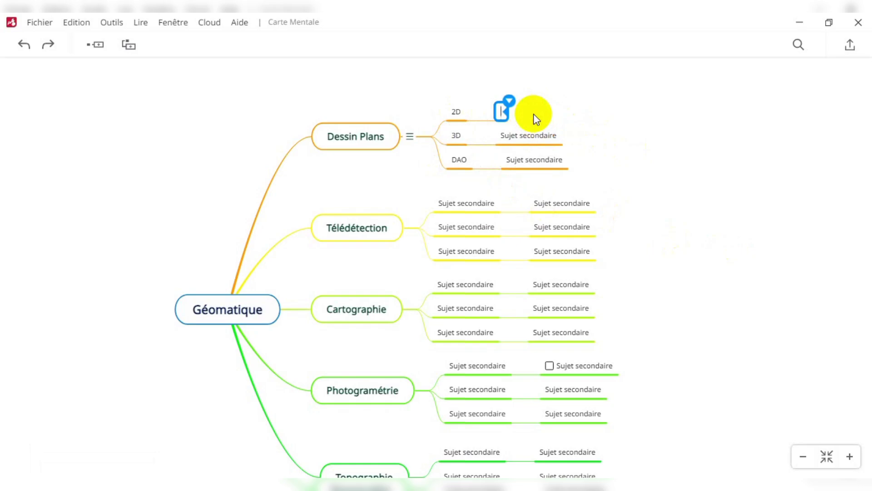
pyautogui.write('M')
pyautogui.press('BackSpace')
pyautogui.write('Cré')
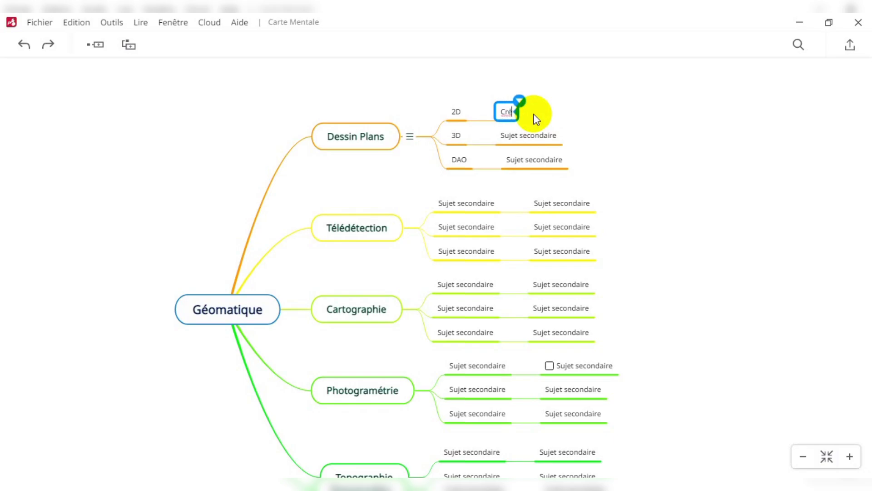
pyautogui.write('ation')
pyautogui.press('Return')
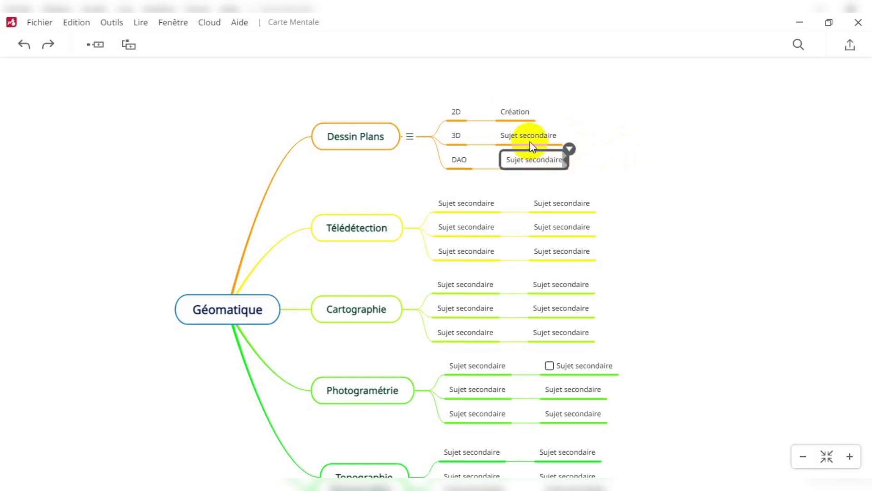
# Step: Rename the sub-topic attached to 3D in the Dessin Plans branch as Création
pyautogui.click(529, 135)
pyautogui.doubleClick(530, 135)
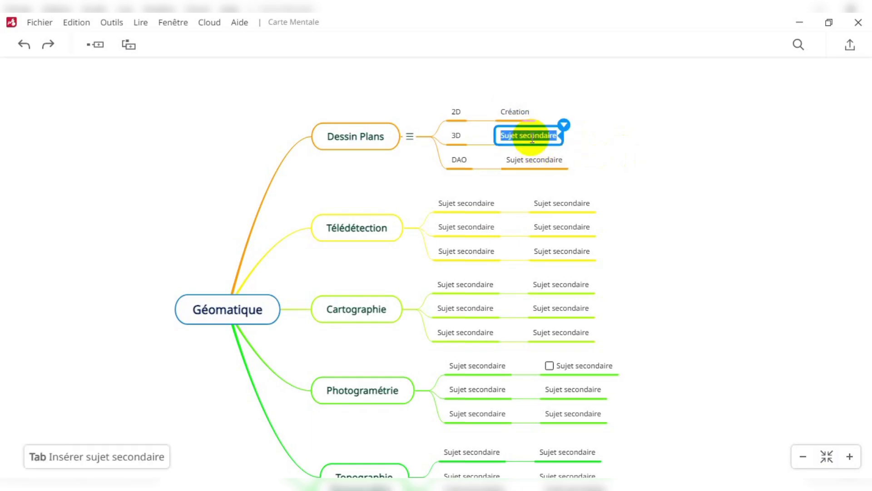
pyautogui.write('Cré')
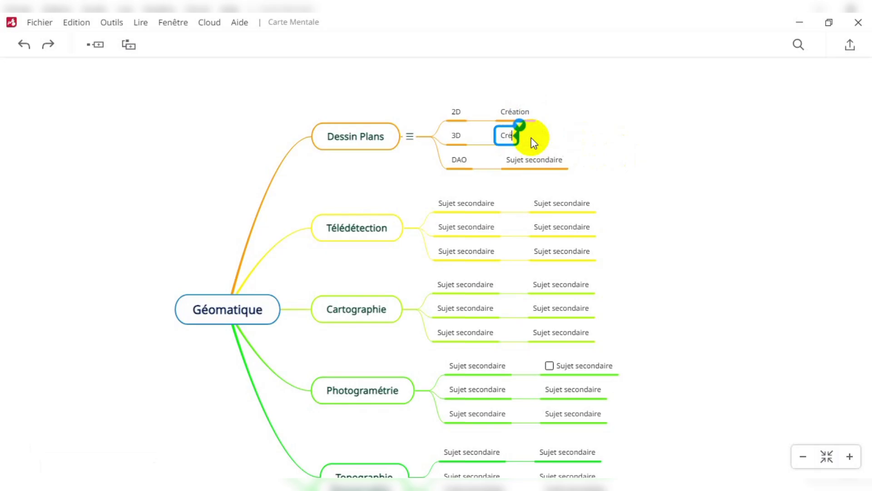
pyautogui.write('ation')
pyautogui.click(699, 194)
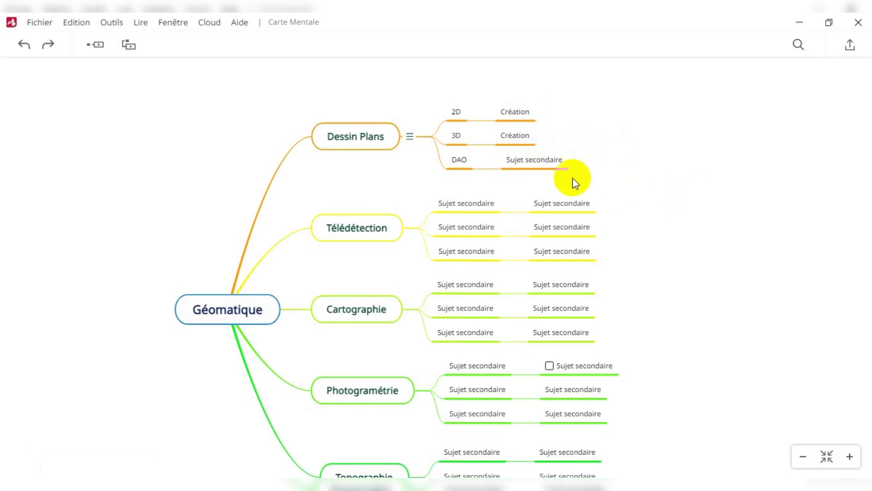
# Step: Rename the third secondary topic of Dessin Plans, DAO, as Logiciel
pyautogui.doubleClick(518, 161)
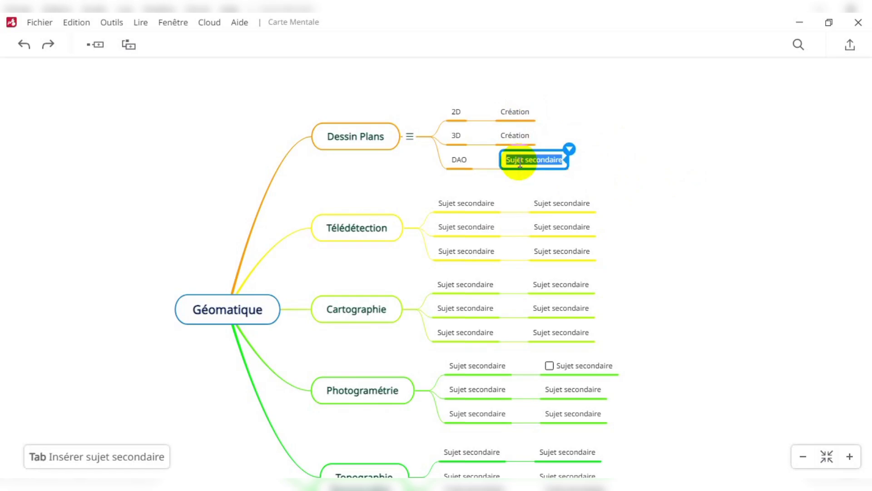
pyautogui.press('BackSpace')
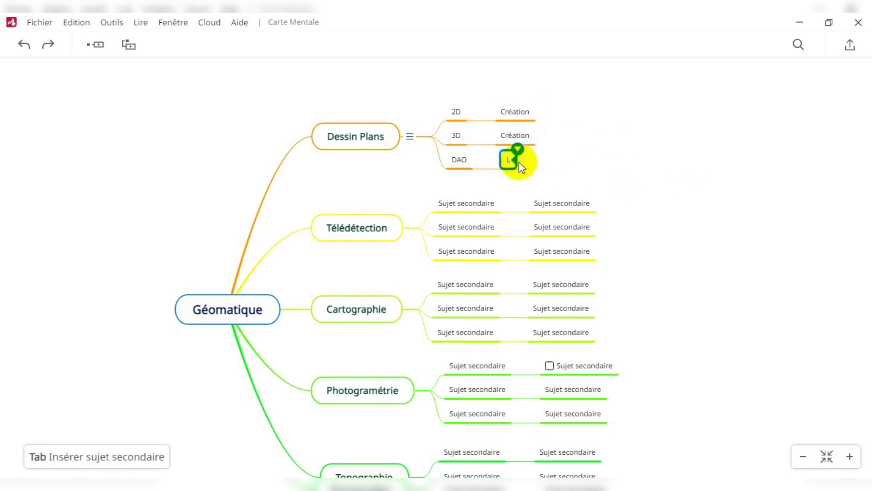
pyautogui.doubleClick(460, 160)
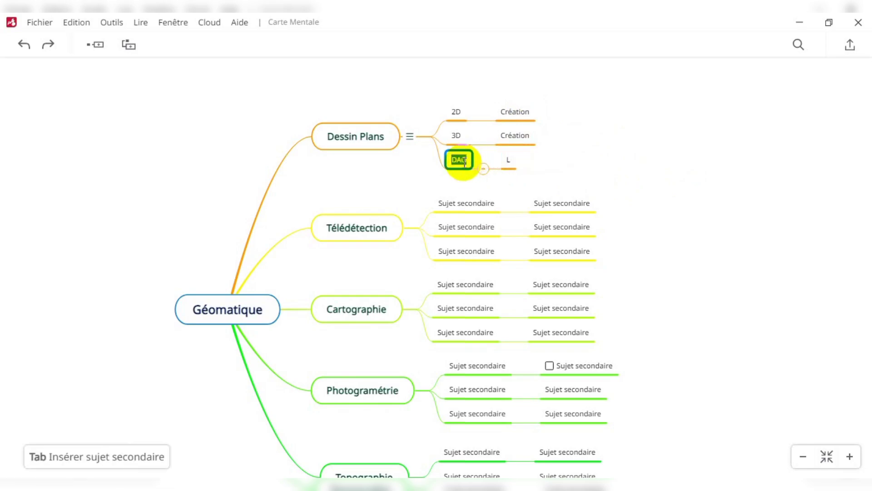
pyautogui.write('Logicie')
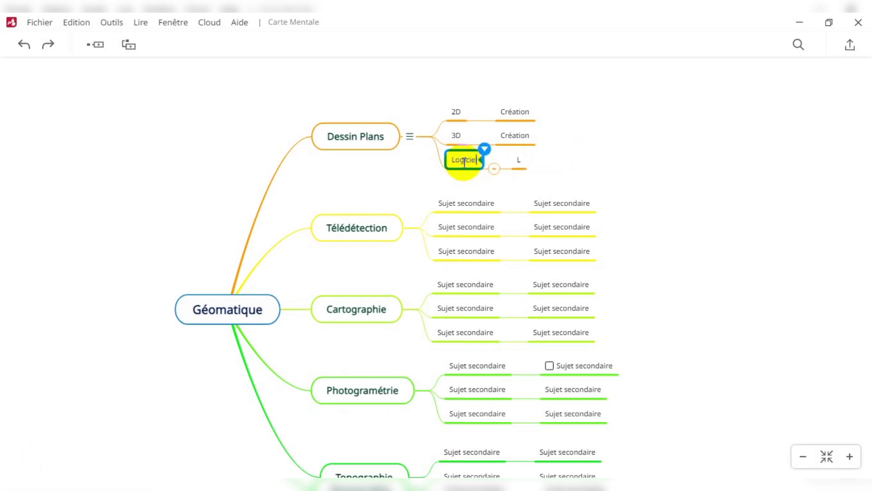
pyautogui.write('l')
# Step: Rename the sub-topic attached to Logiciel as DAO
pyautogui.click(518, 160)
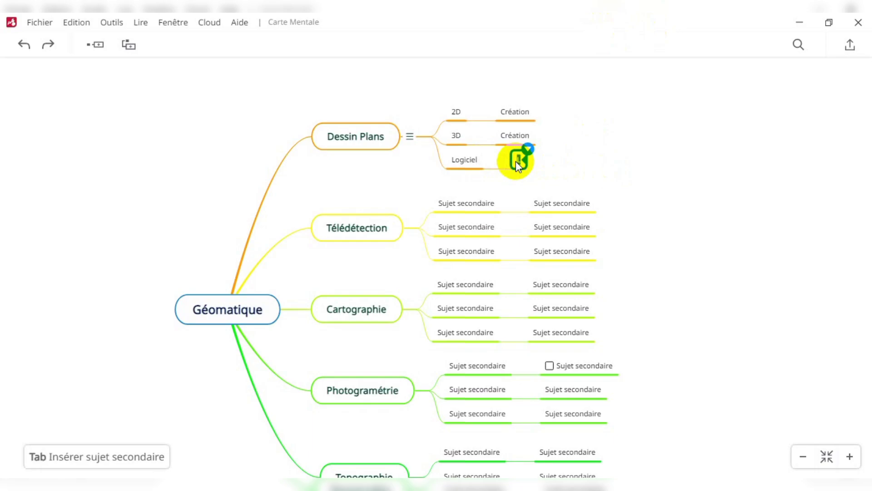
pyautogui.write('DQC')
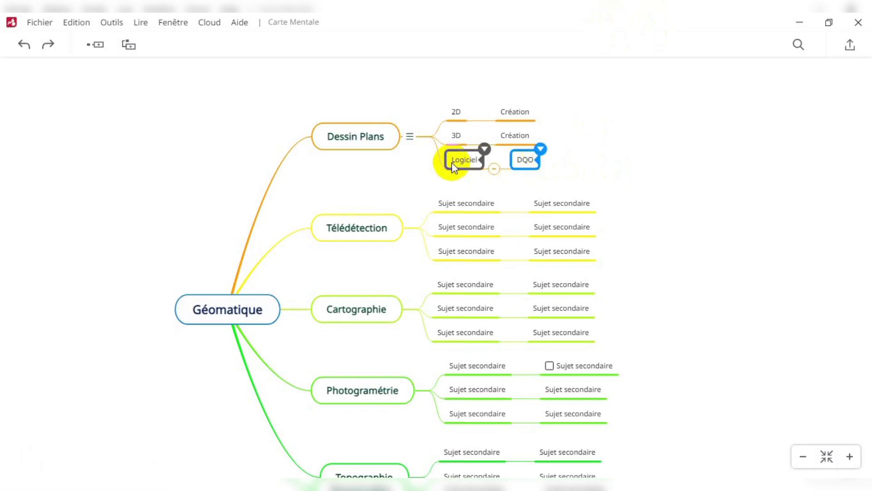
pyautogui.press('BackSpace')
pyautogui.press('BackSpace')
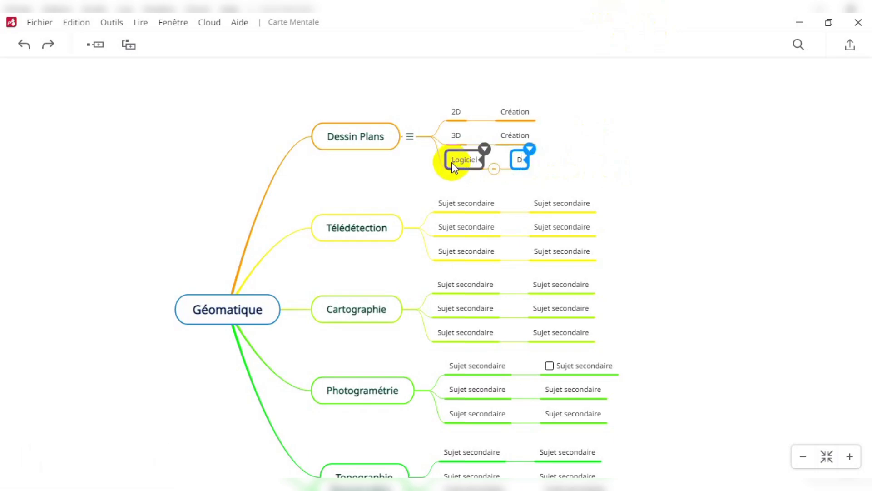
pyautogui.write('AO')
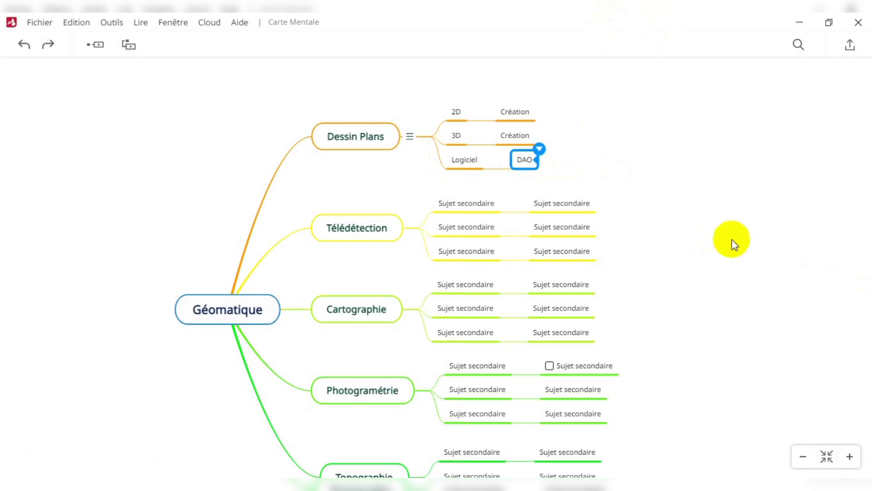
pyautogui.click(532, 132)
pyautogui.click(449, 139)
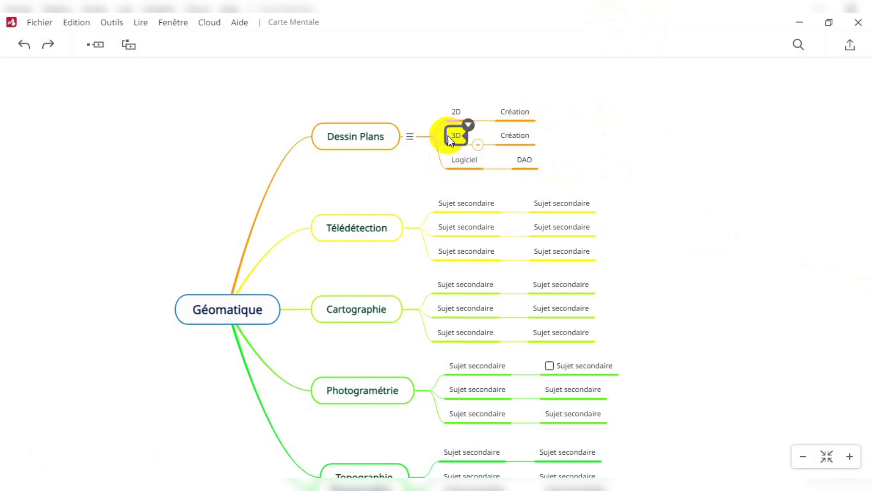
pyautogui.click(566, 148)
pyautogui.click(513, 114)
pyautogui.click(522, 162)
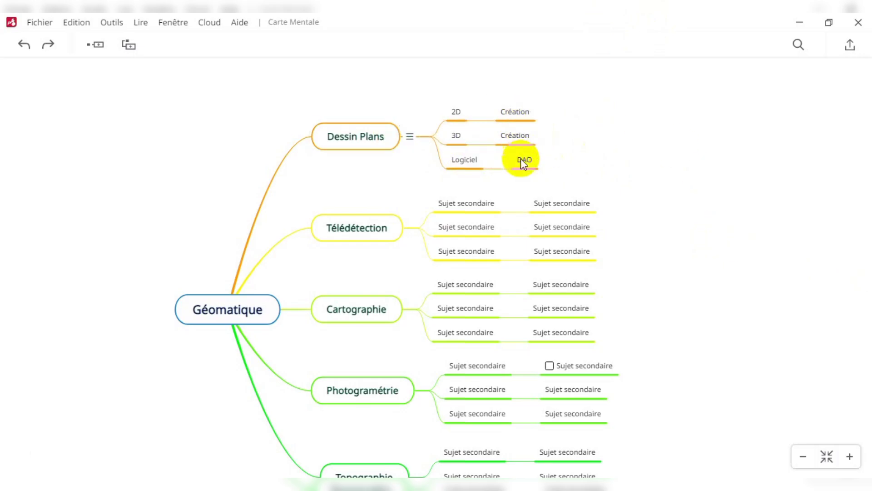
pyautogui.click(464, 160)
pyautogui.click(504, 114)
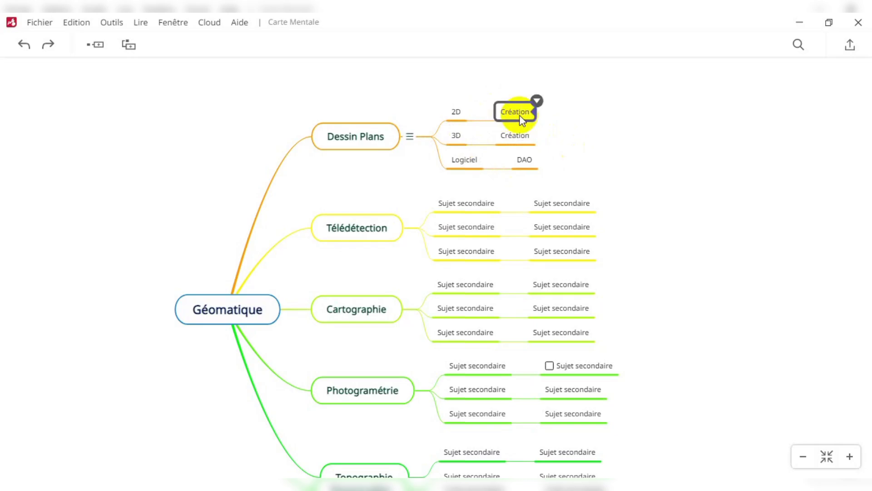
# Step: Add a note reading "Dessin en deux dimension" to the 2D topic and close the note
pyautogui.click(476, 123)
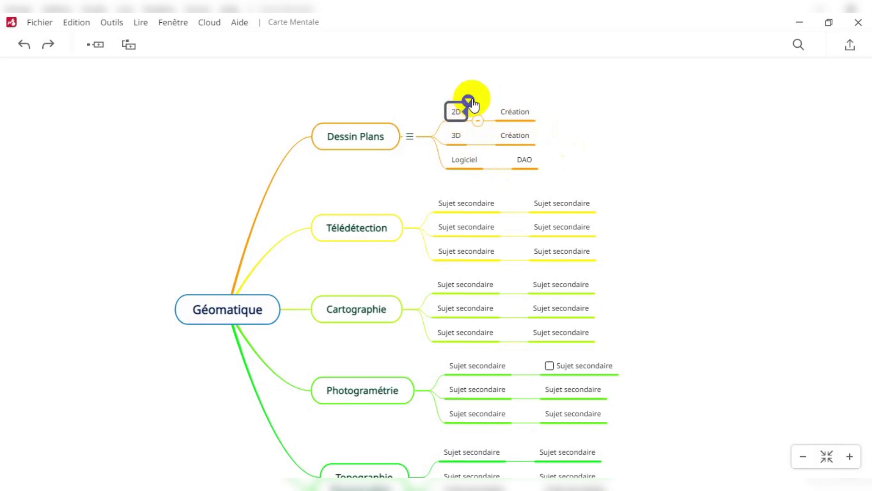
pyautogui.click(468, 102)
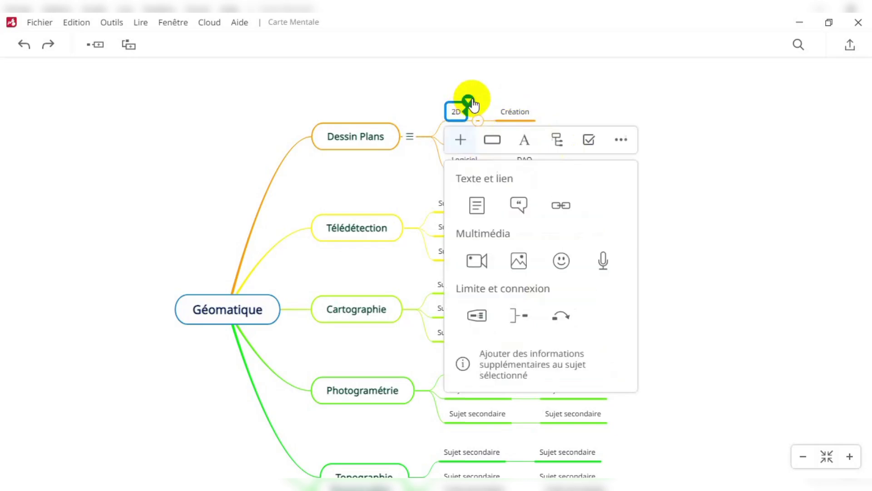
pyautogui.click(470, 210)
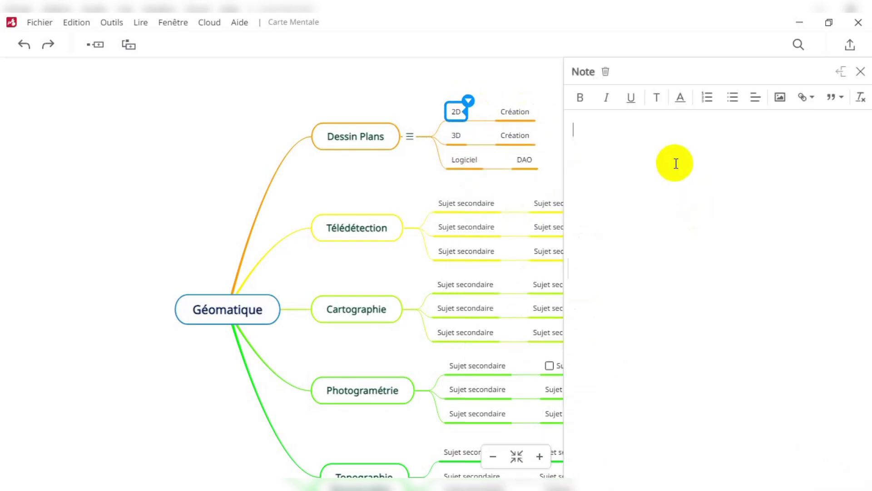
pyautogui.write('Dessin en deux dimension')
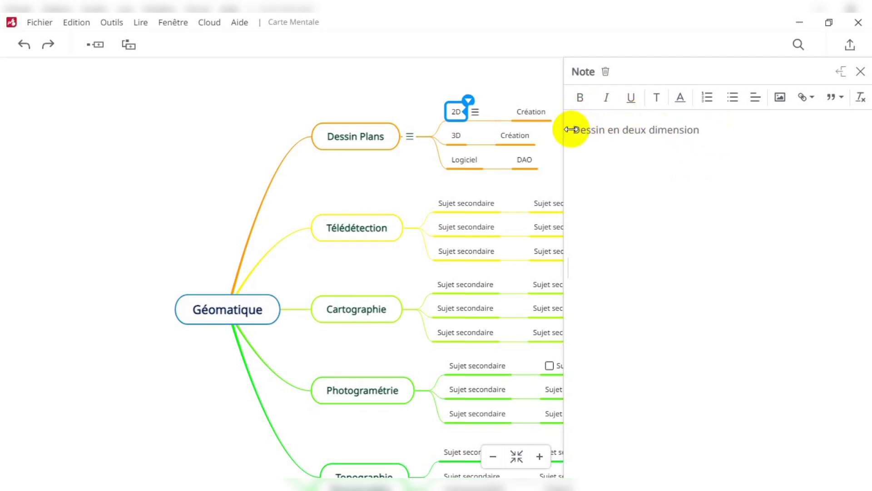
pyautogui.moveTo(571, 129); pyautogui.dragTo(697, 132)
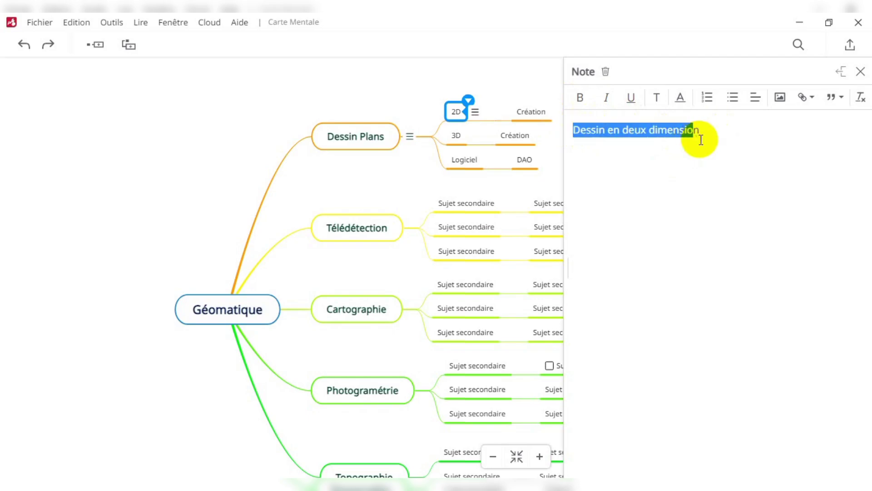
pyautogui.click(699, 133)
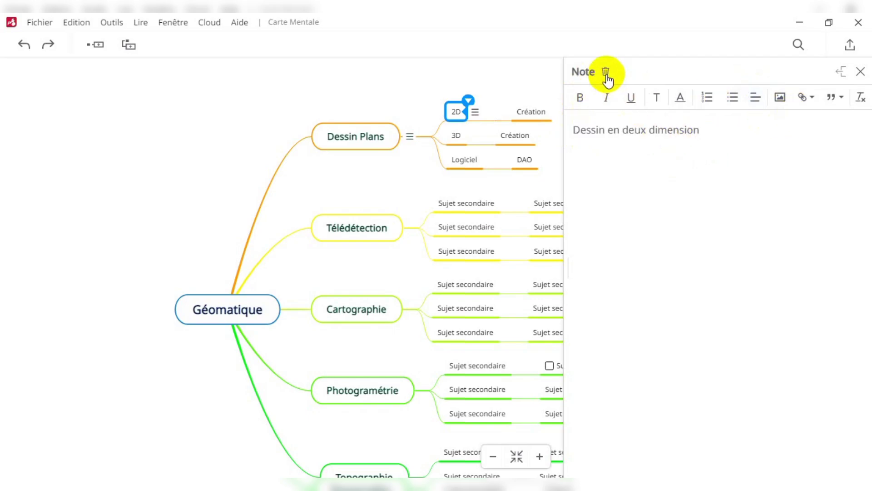
pyautogui.click(861, 75)
pyautogui.click(615, 114)
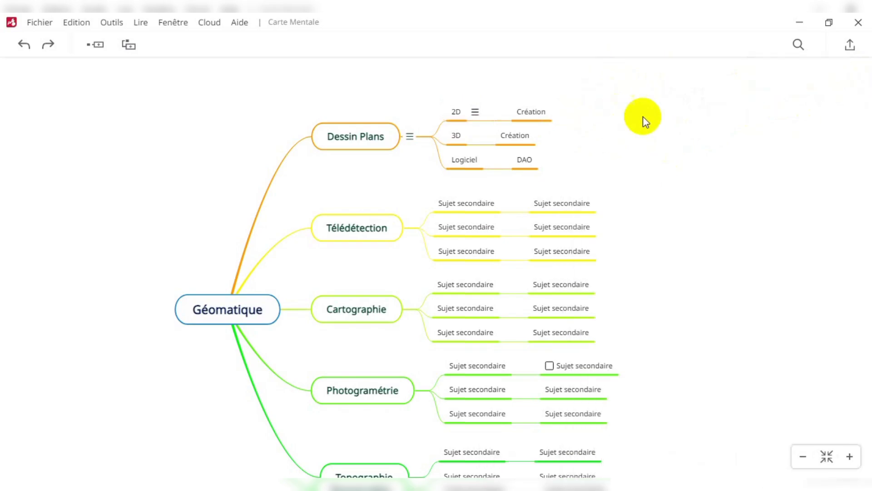
# Step: Reopen the note attached to the 2D topic to view its text, and close it
pyautogui.moveTo(475, 120)
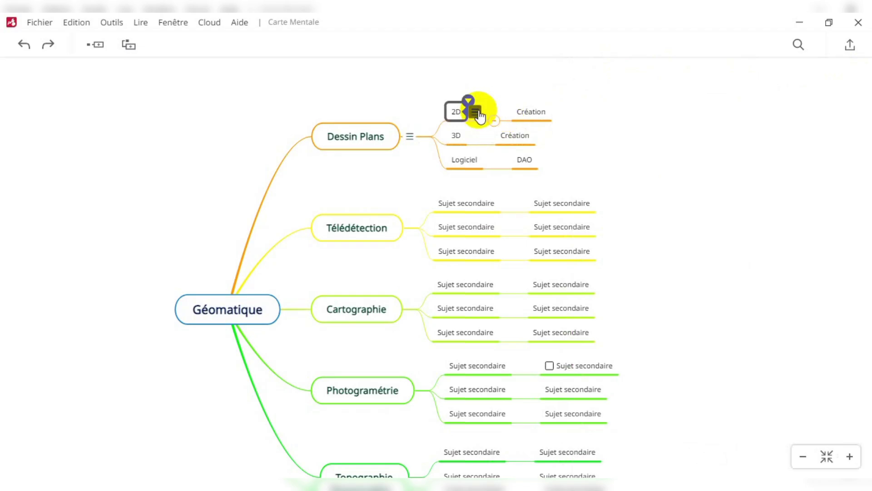
pyautogui.click(472, 111)
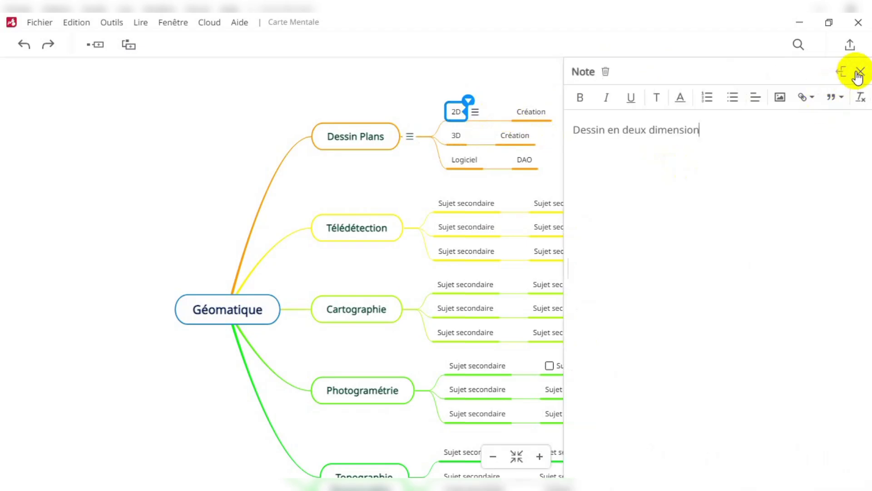
pyautogui.click(860, 72)
pyautogui.click(622, 138)
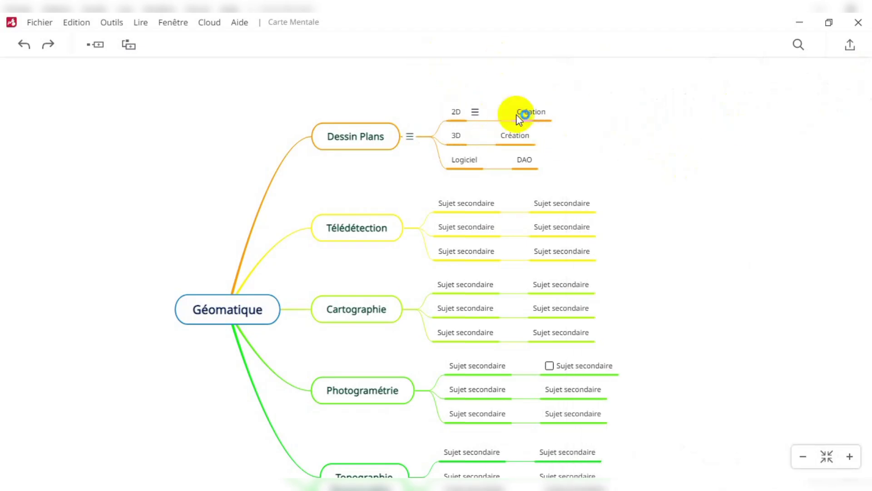
# Step: Look over the mind map's branches from Dessin Plans down to Topographie
pyautogui.click(323, 121)
pyautogui.click(515, 137)
pyautogui.scroll(-2, 521, 136)
pyautogui.click(584, 175)
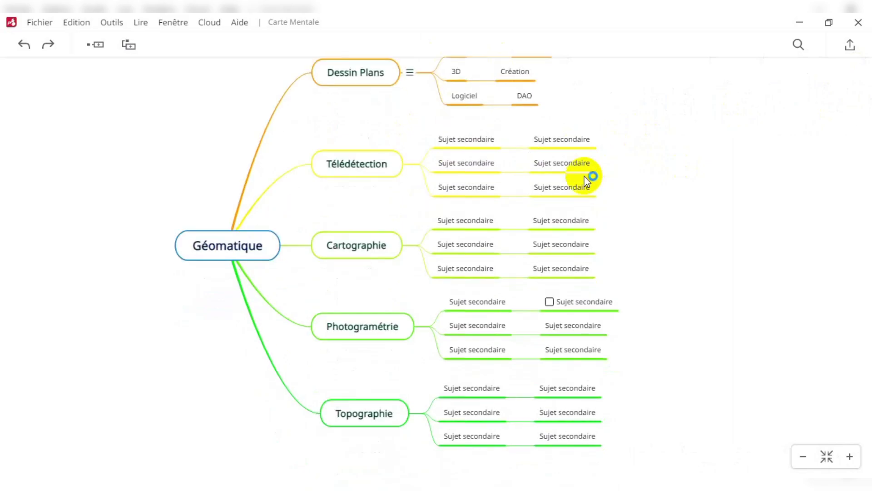
pyautogui.scroll(1, 586, 179)
pyautogui.scroll(1, 586, 179)
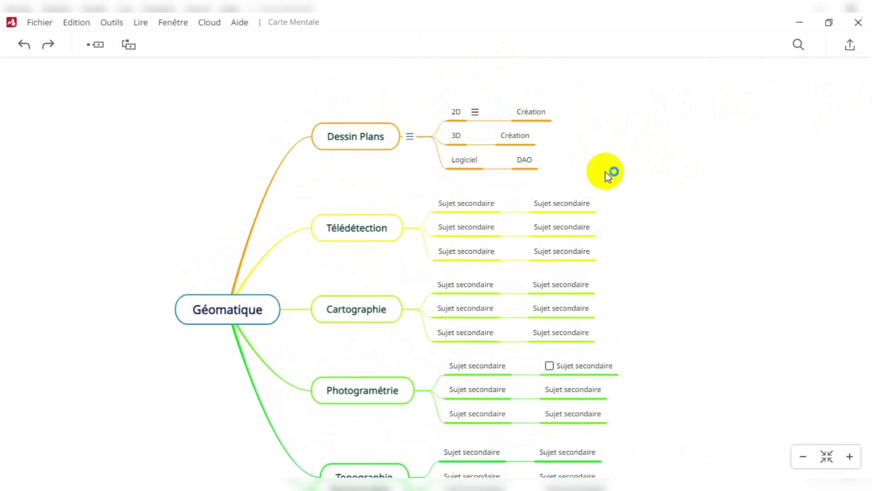
pyautogui.scroll(-2, 431, 164)
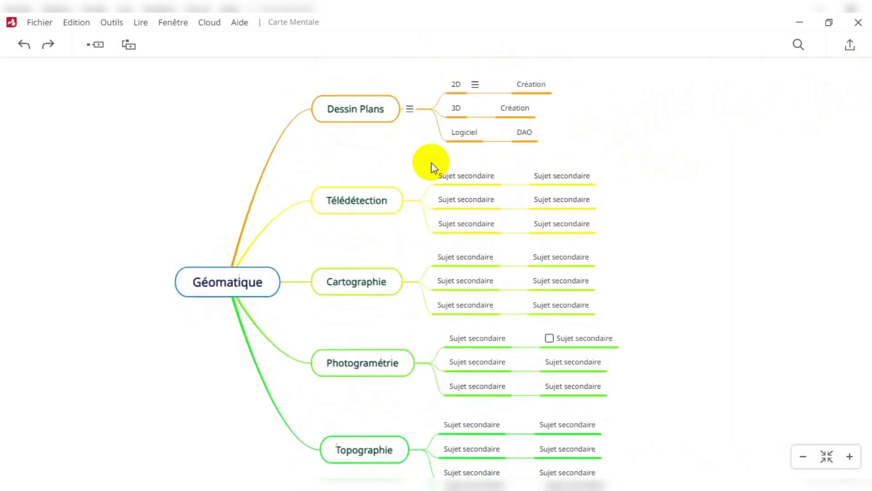
pyautogui.scroll(2, 432, 162)
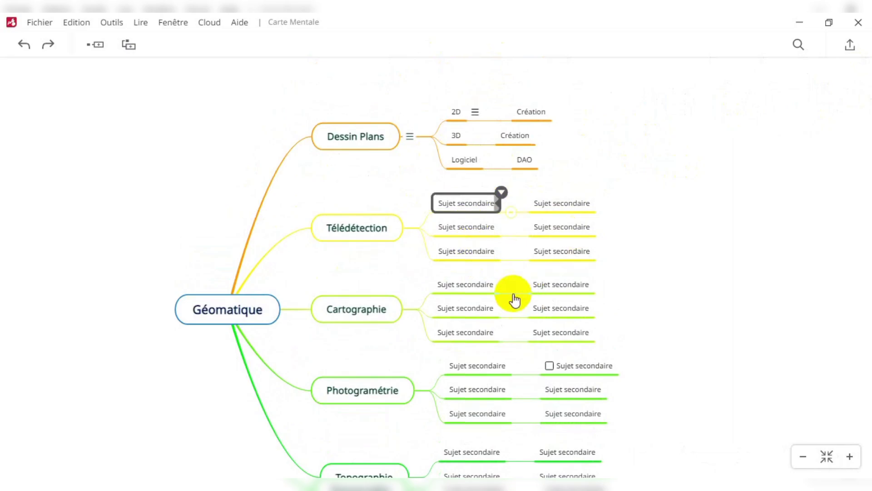
pyautogui.click(377, 237)
pyautogui.click(477, 254)
pyautogui.click(527, 336)
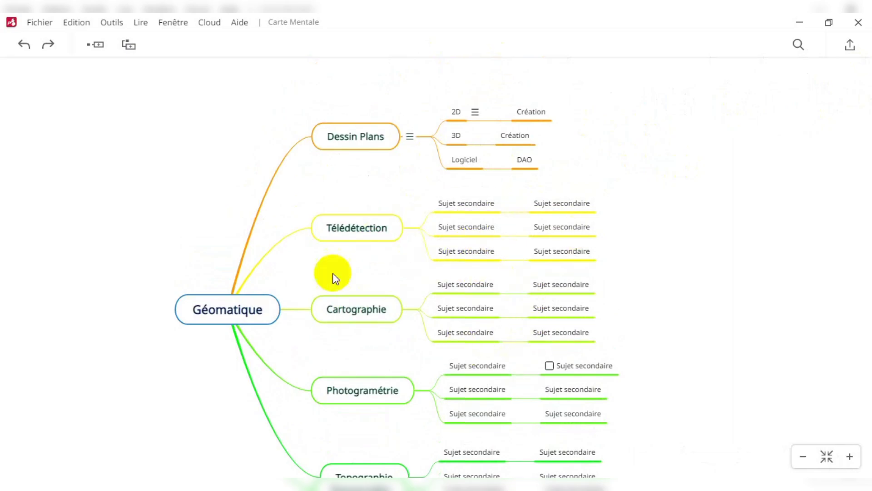
# Step: Postpone the Windows restart for the pending update and return to the mind map
pyautogui.scroll(-2, 339, 277)
pyautogui.click(388, 325)
pyautogui.scroll(2, 387, 325)
pyautogui.click(544, 112)
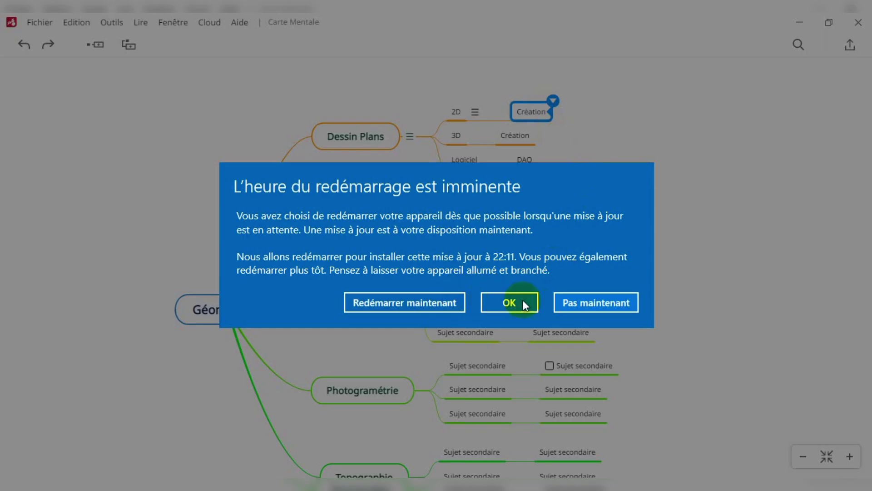
pyautogui.click(566, 308)
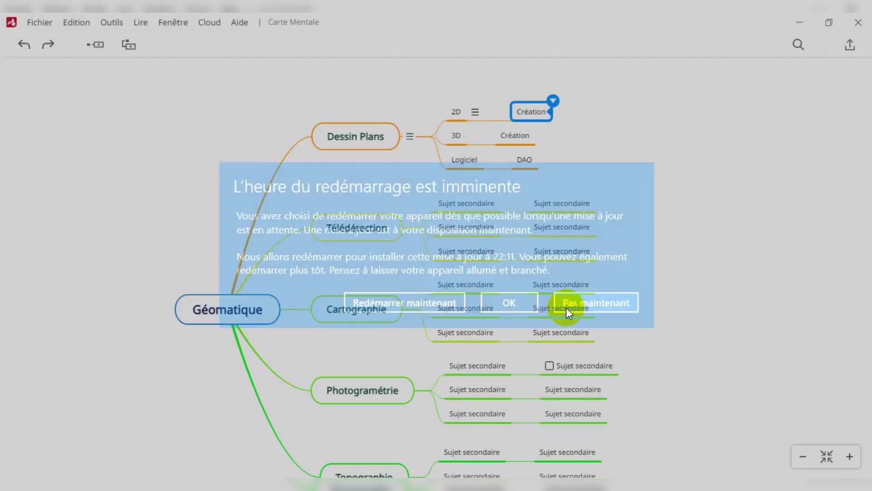
pyautogui.click(667, 195)
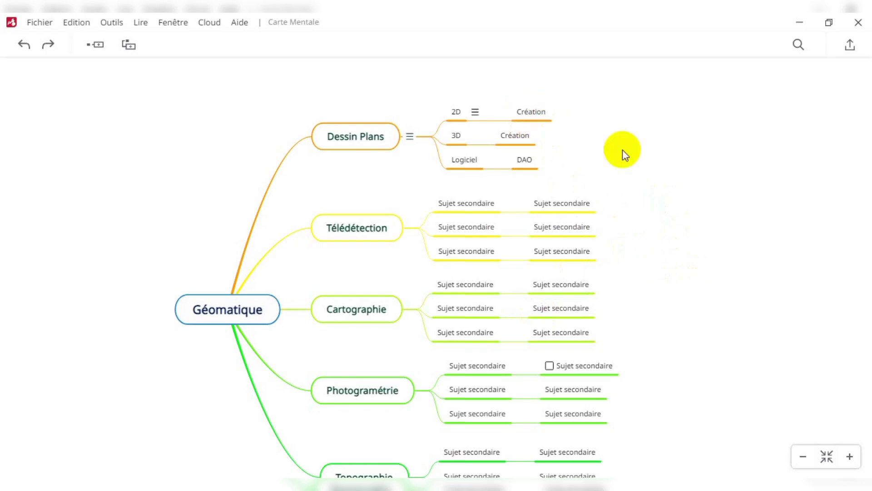
# Step: Change the layout of the Création topic attached to 2D to a downward tree with its branches on the right
pyautogui.click(532, 118)
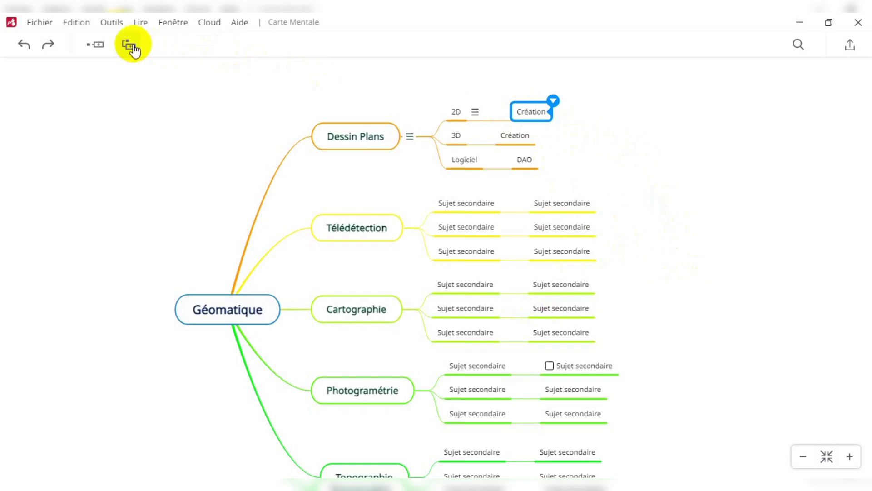
pyautogui.click(555, 107)
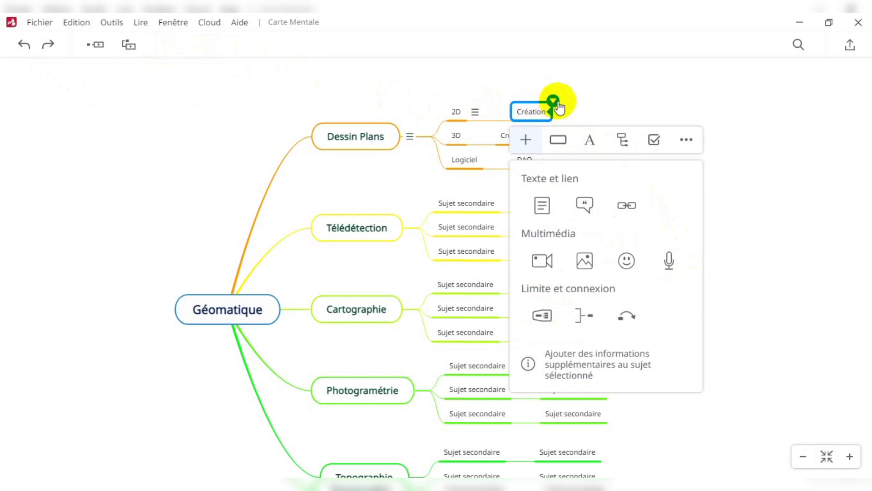
pyautogui.click(681, 140)
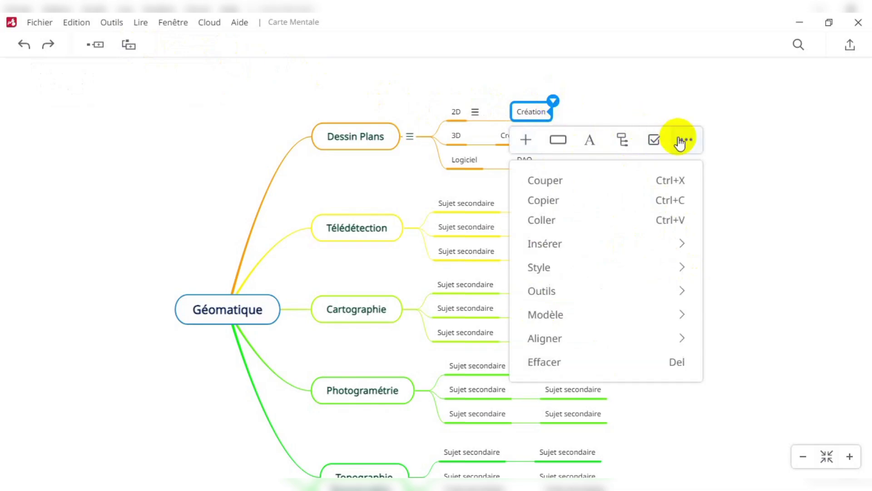
pyautogui.click(623, 141)
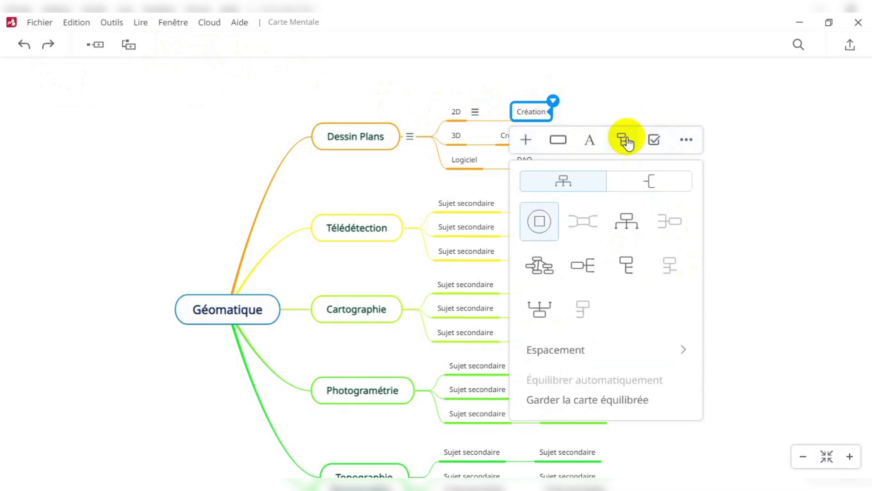
pyautogui.click(623, 267)
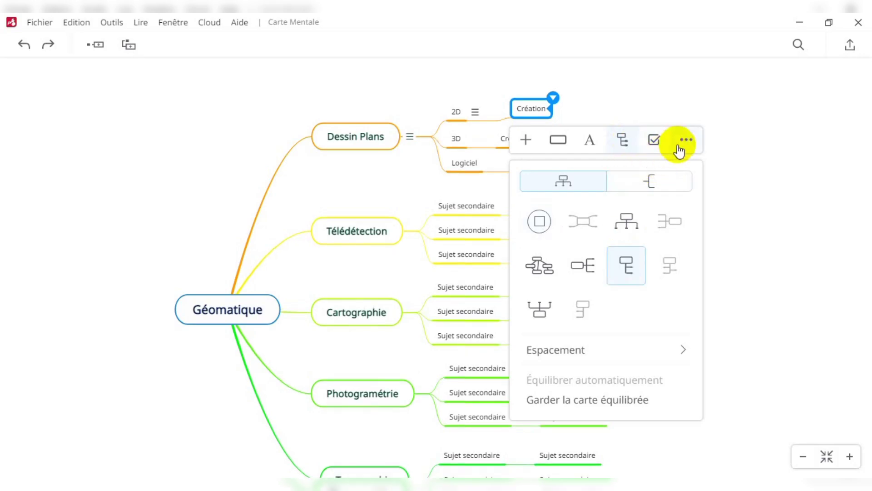
pyautogui.click(732, 148)
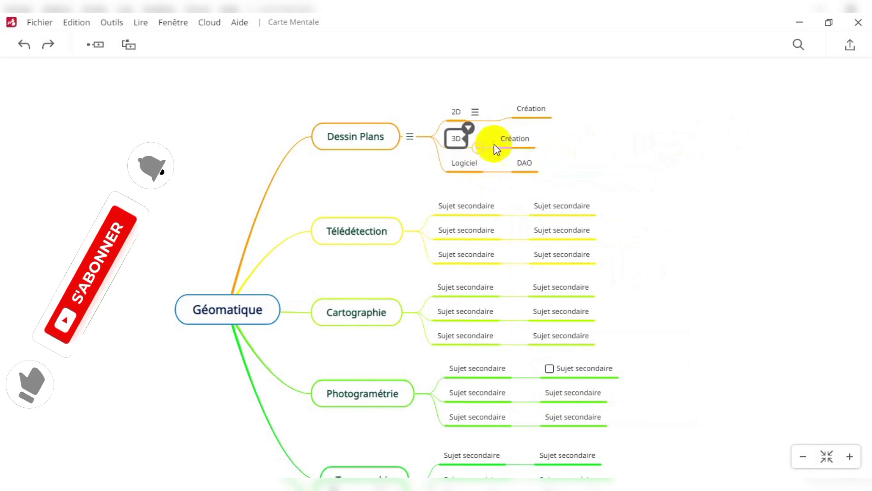
# Step: Apply the downward tree layout with right-side branches to the Création topic attached to 3D
pyautogui.click(564, 212)
pyautogui.click(525, 136)
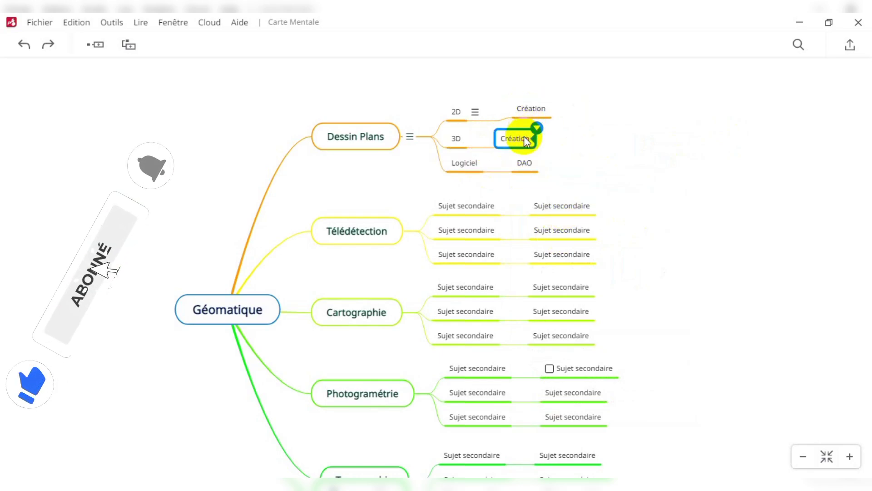
pyautogui.click(537, 129)
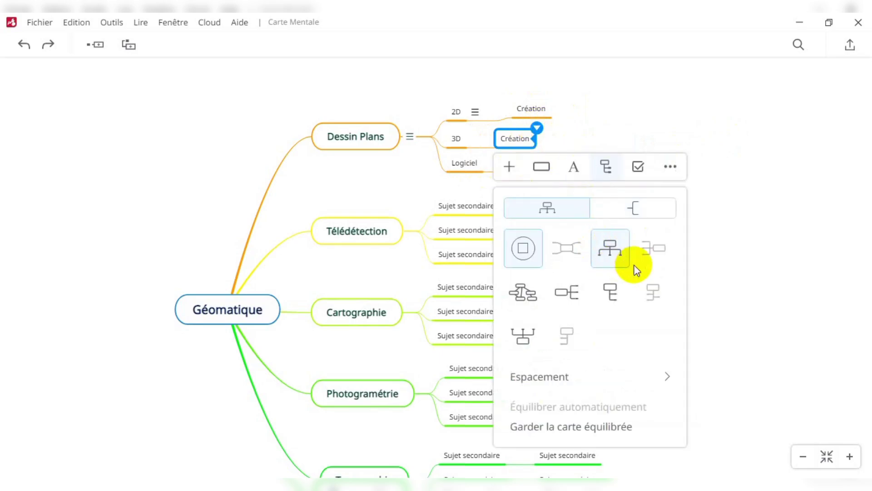
pyautogui.click(607, 297)
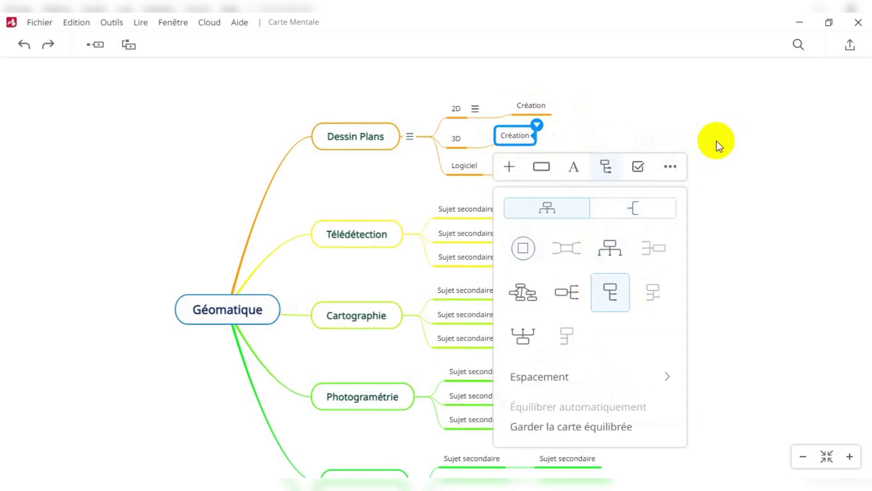
pyautogui.click(609, 150)
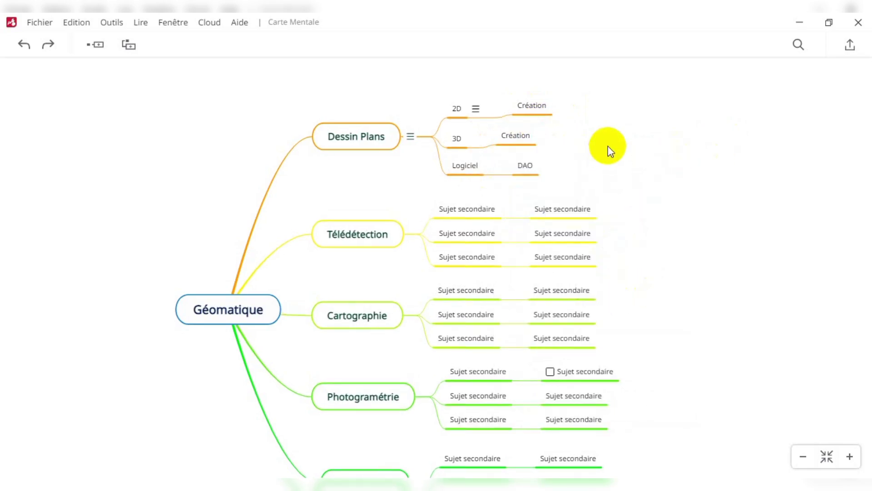
# Step: Copy the Création topic attached to 2D
pyautogui.click(550, 106)
pyautogui.click(554, 106)
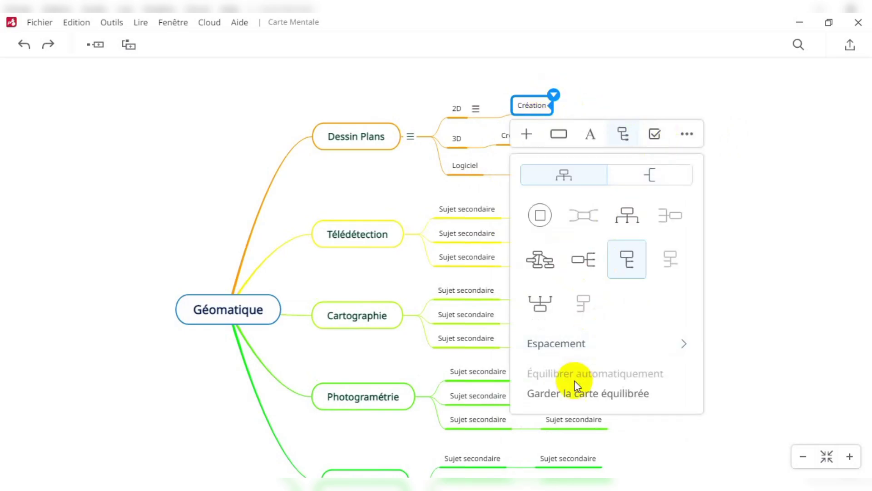
pyautogui.click(694, 137)
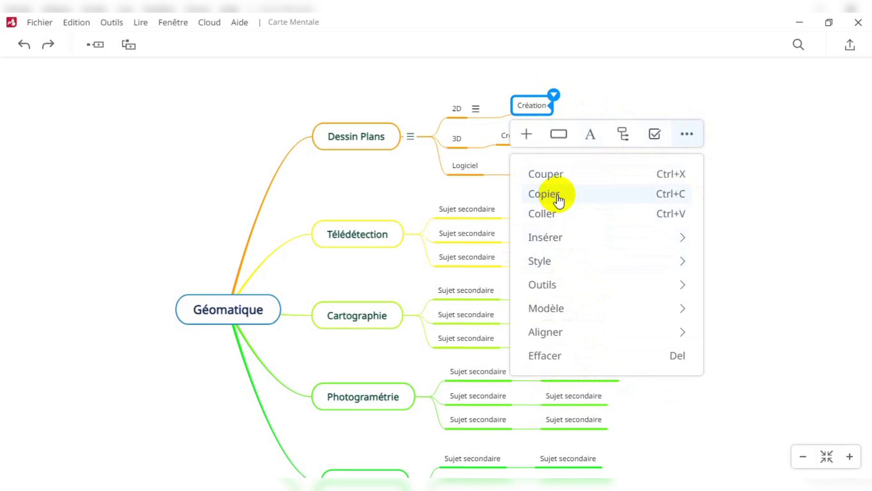
pyautogui.click(595, 192)
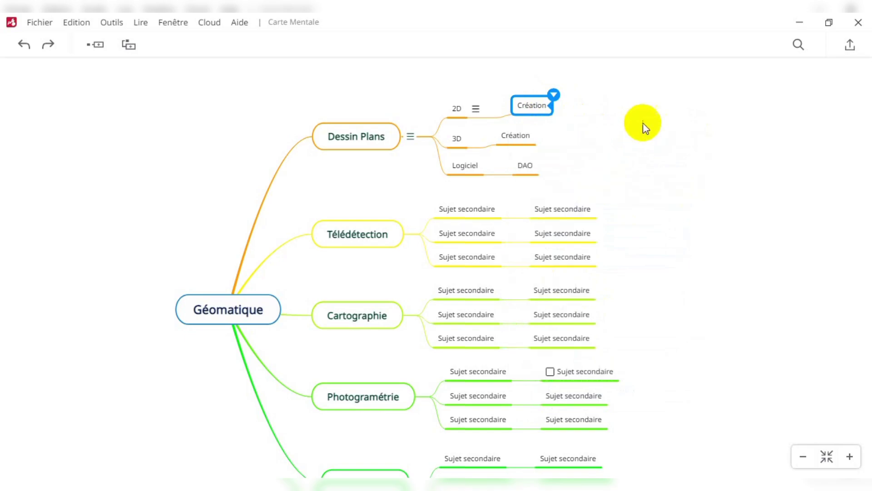
pyautogui.click(645, 117)
pyautogui.rightClick(646, 118)
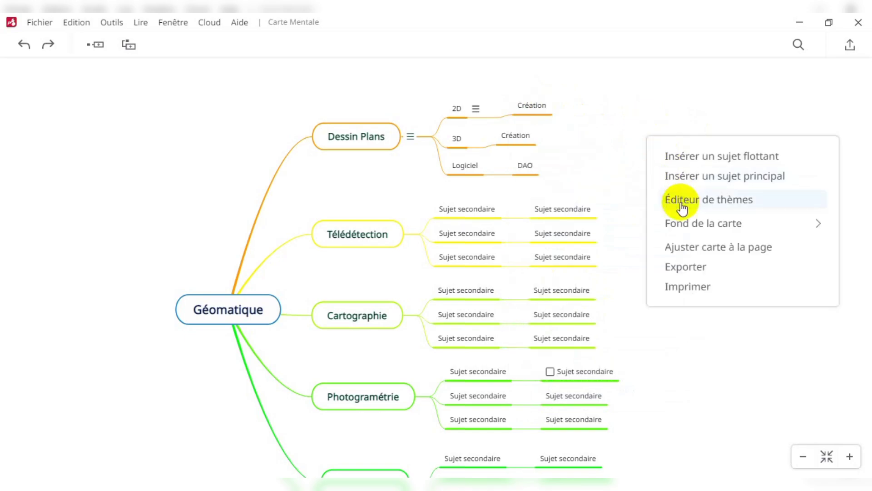
pyautogui.click(600, 130)
pyautogui.click(549, 104)
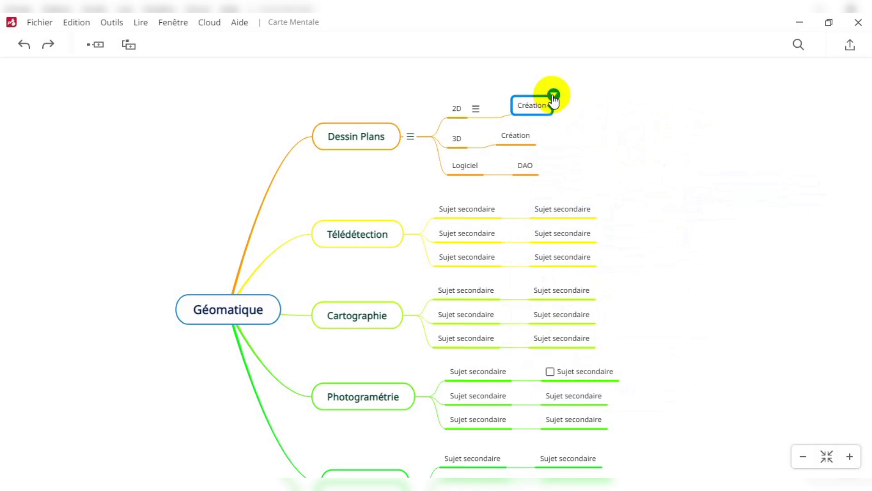
pyautogui.click(600, 158)
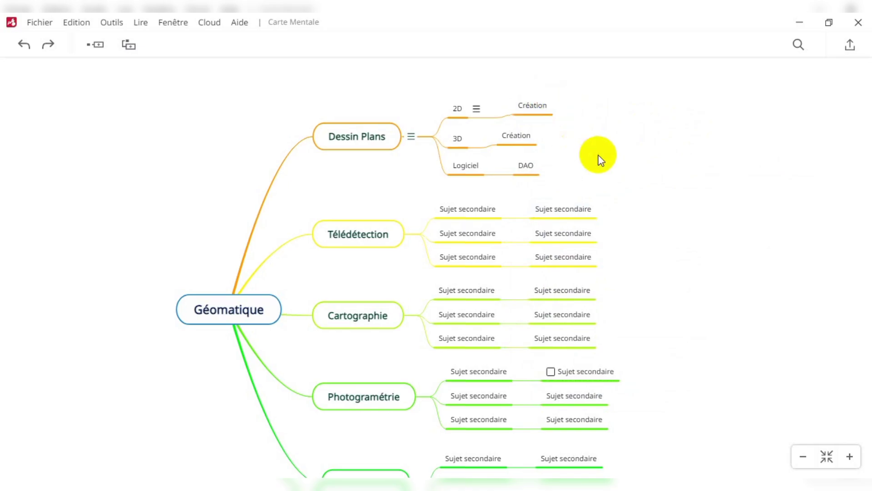